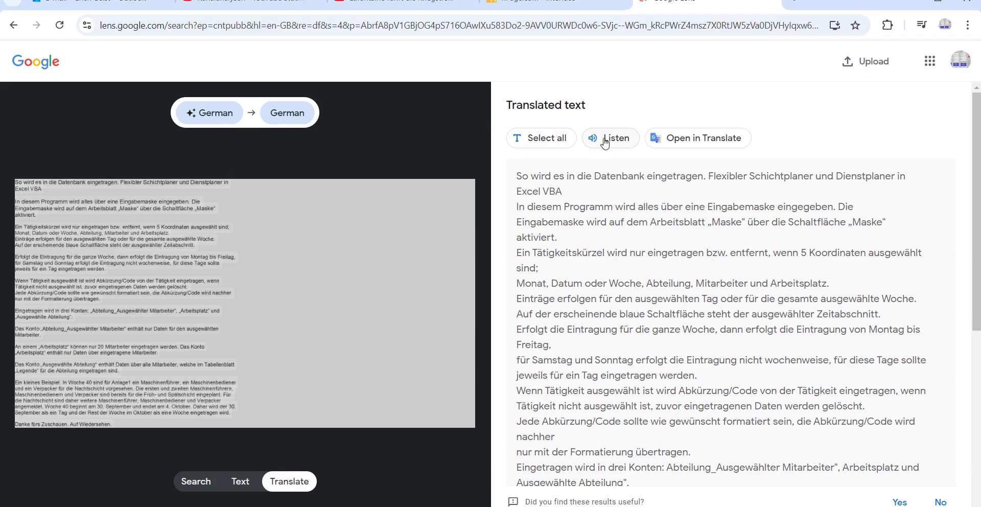
Step: Have Google Lens read the translated German shift-planner description aloud
left_click(605, 142)
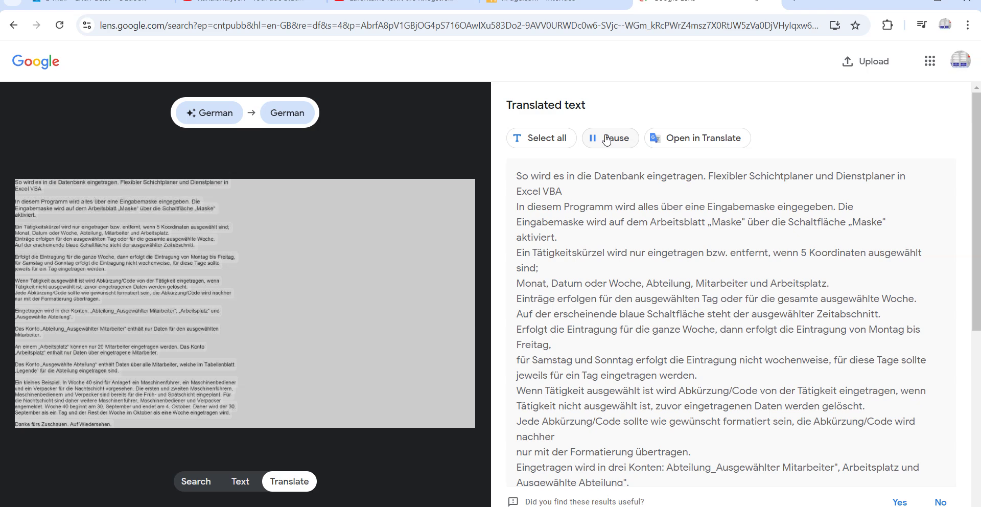
Step: Pause read-aloud, open the Flexibler Schichtplaner form in Excel, then resume the Lens reading
left_click(606, 139)
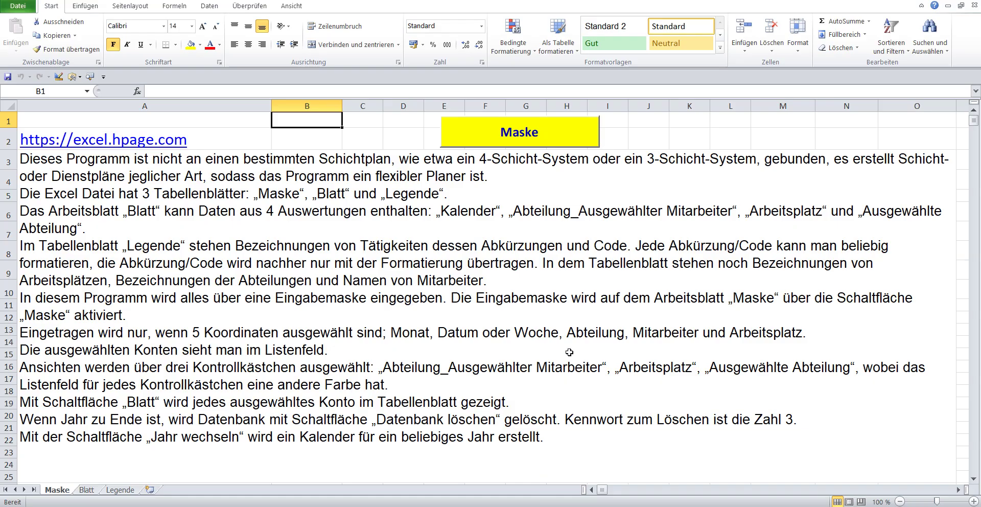
left_click(542, 135)
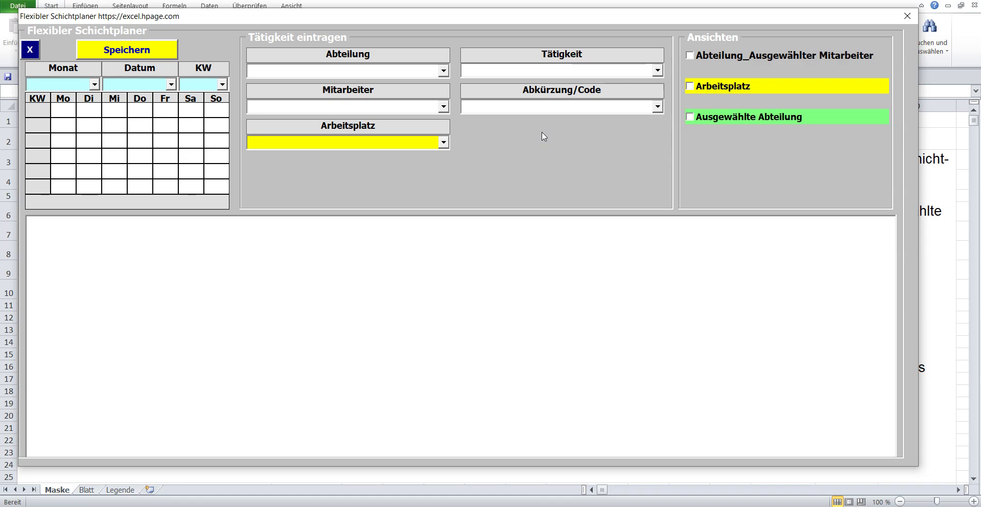
left_click(905, 20)
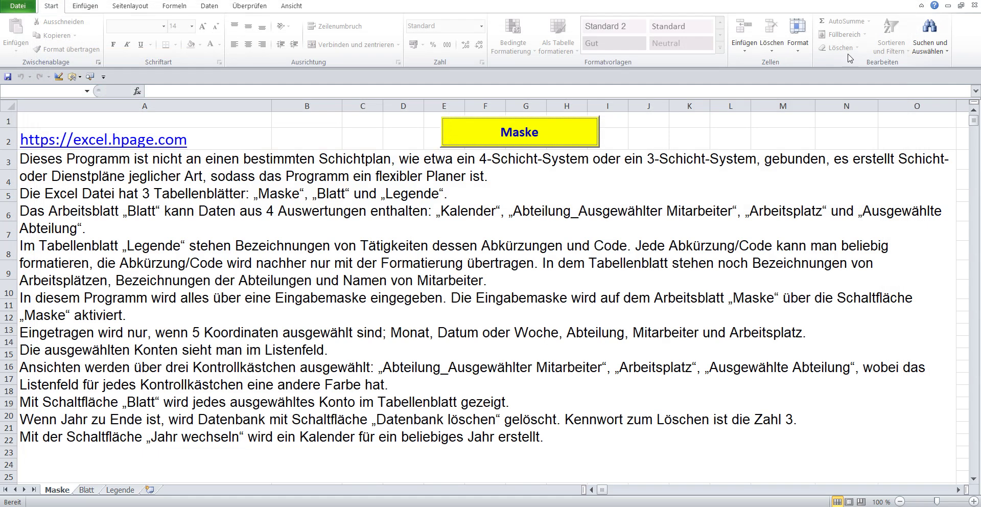
left_click(528, 131)
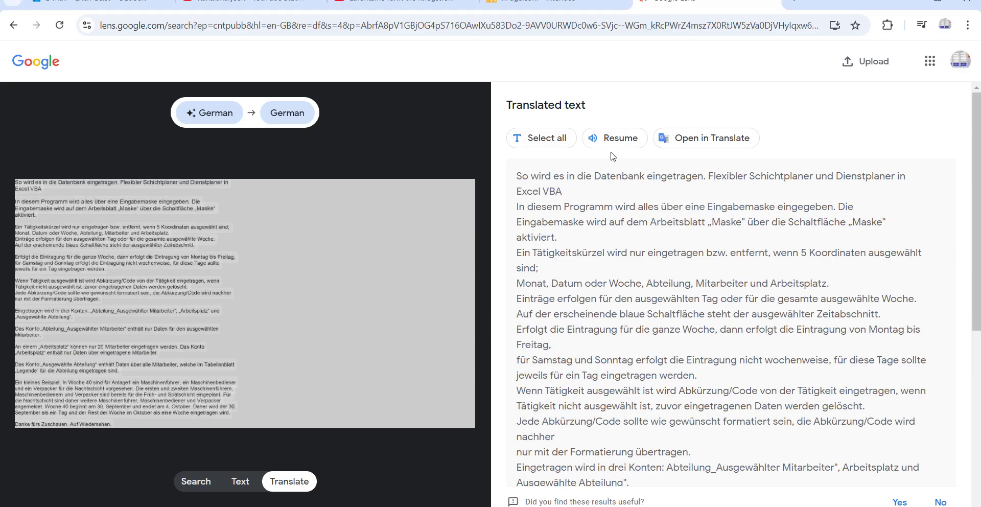
left_click(612, 143)
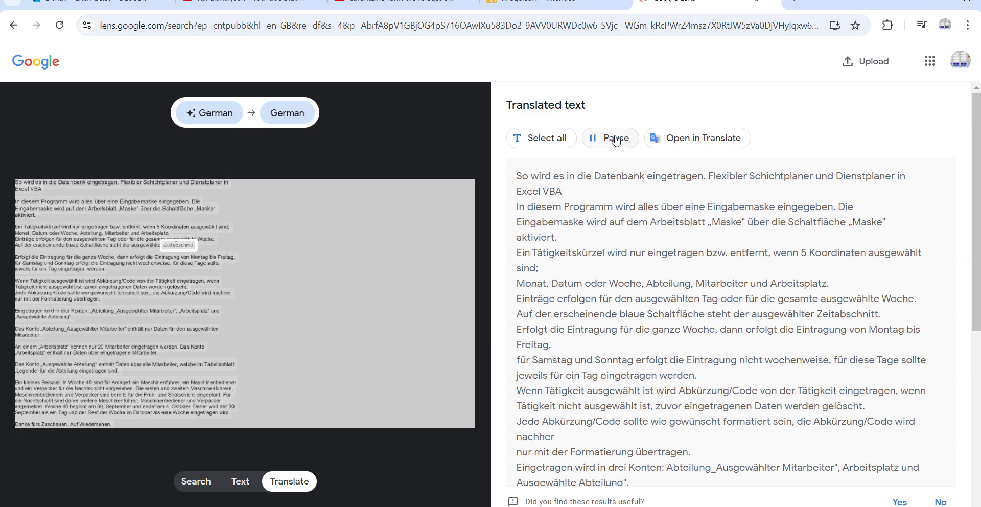
Step: Pause read-aloud and set the form to month Januar and date 01.01.2024
left_click(615, 140)
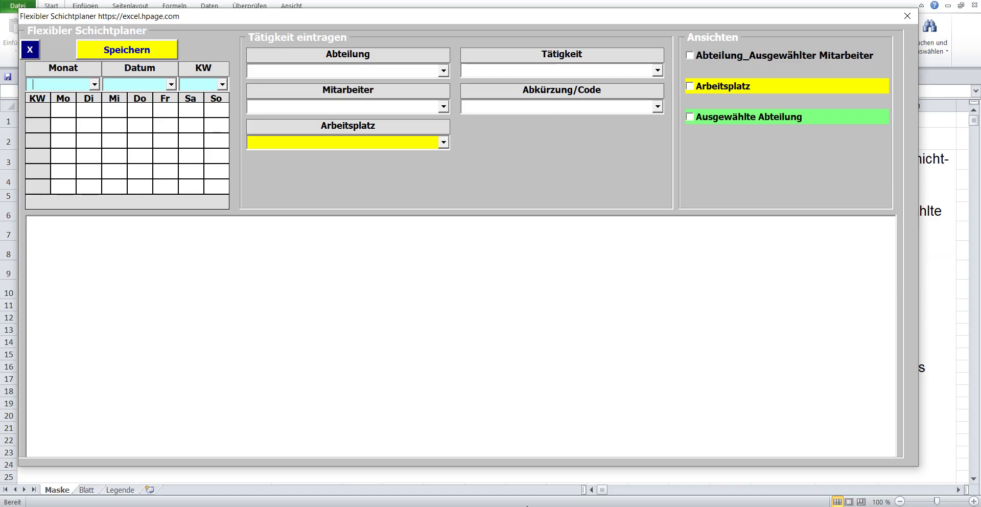
left_click(94, 84)
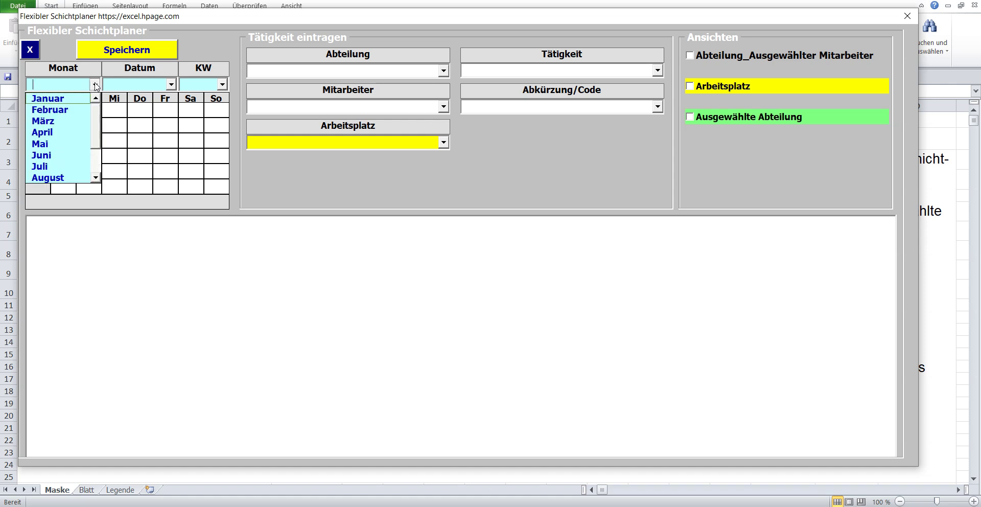
left_click(76, 100)
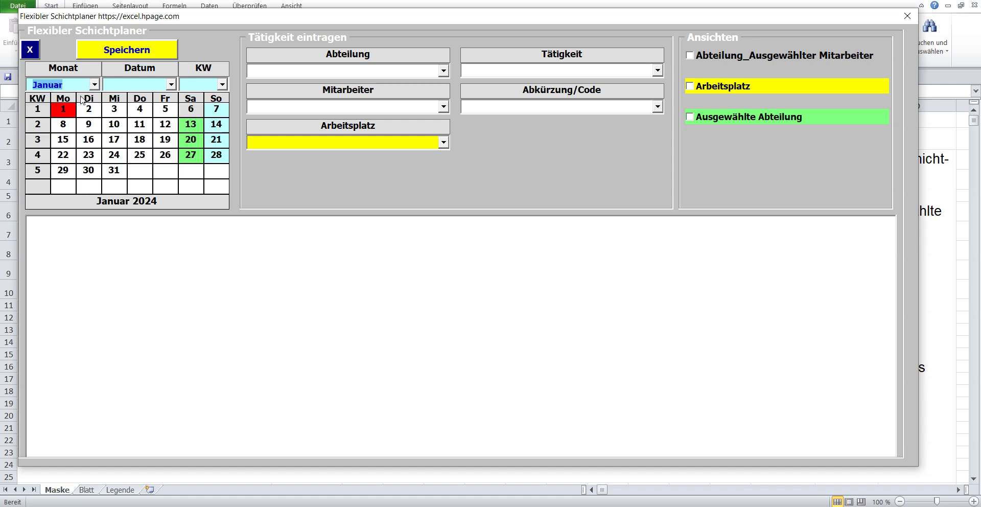
left_click(173, 86)
left_click(144, 99)
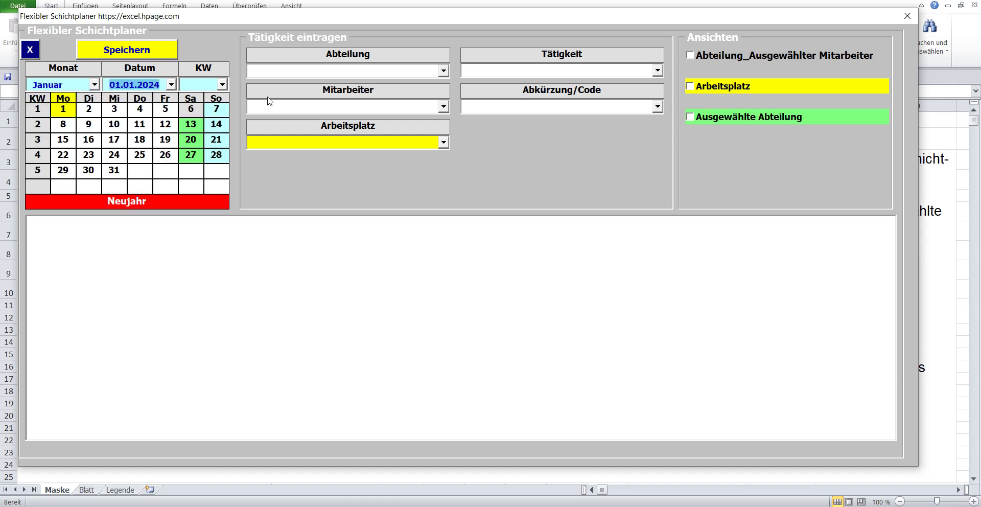
Step: Choose Abteilung 1_Maschinenführer, its first employee and workplace Arbeitsplatz1_Anlage1
left_click(443, 71)
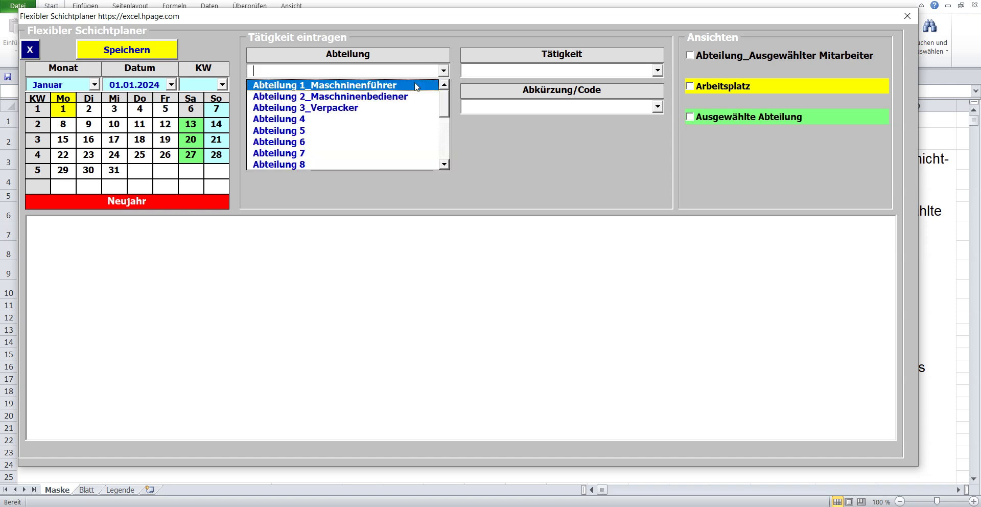
left_click(416, 81)
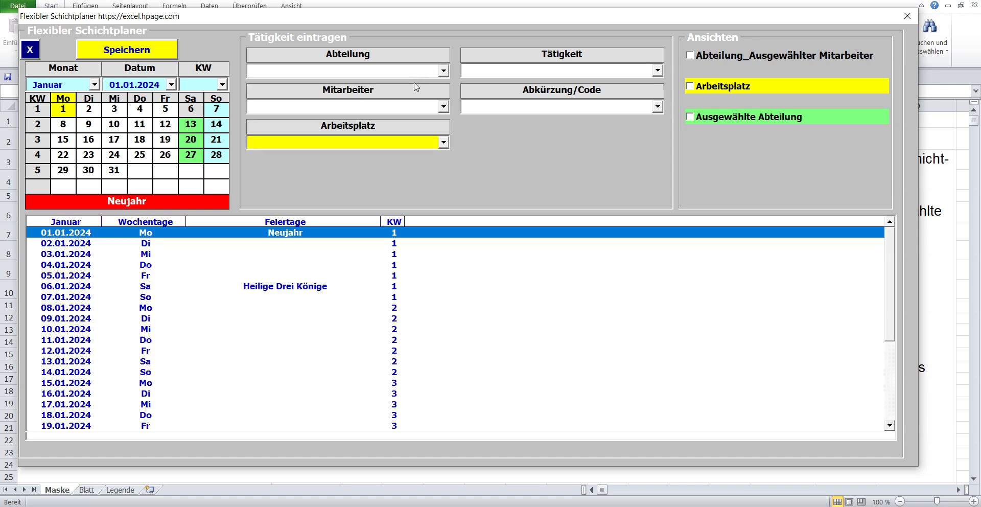
left_click(444, 106)
left_click(423, 121)
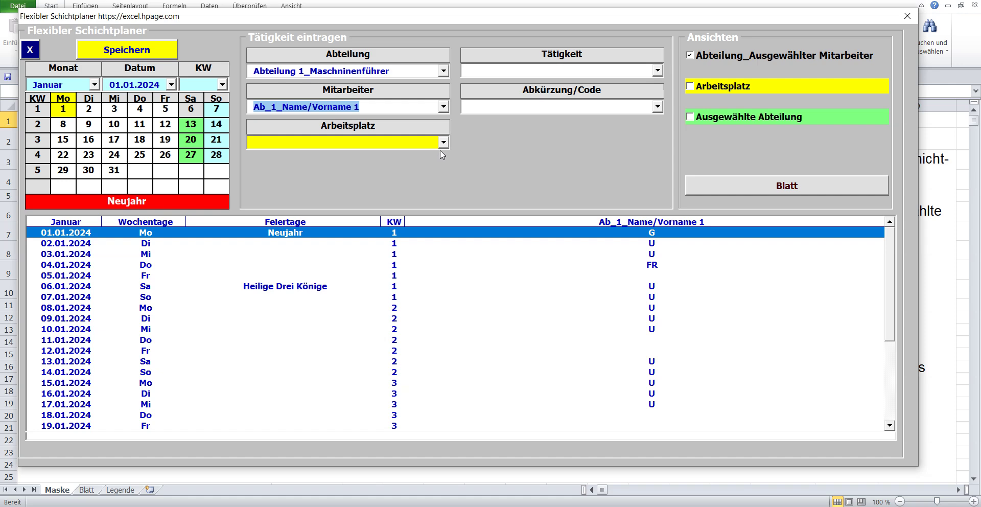
left_click(442, 143)
left_click(410, 156)
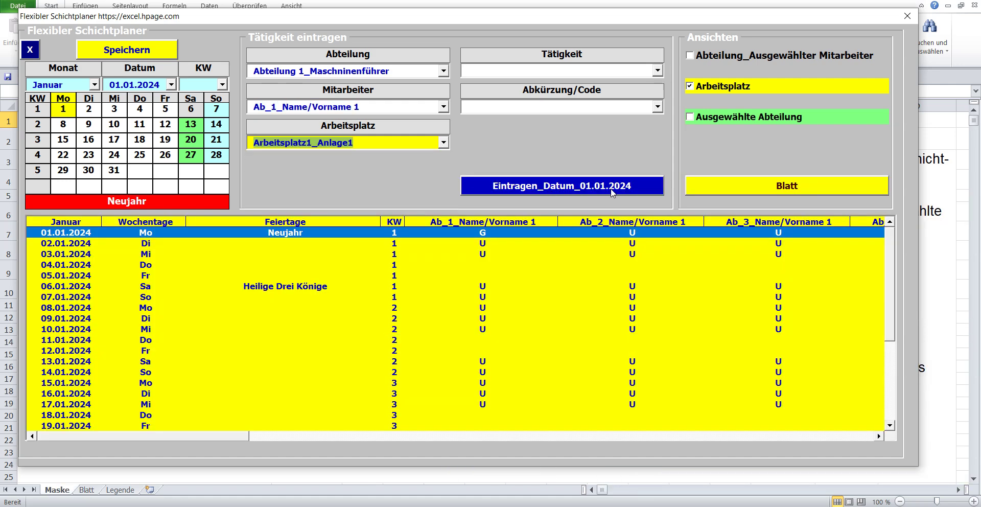
left_click(222, 84)
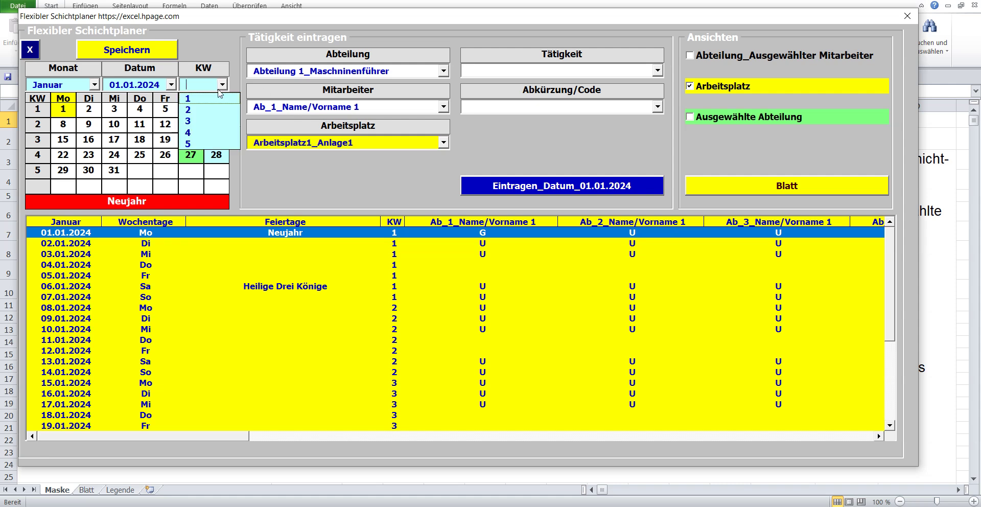
left_click(212, 95)
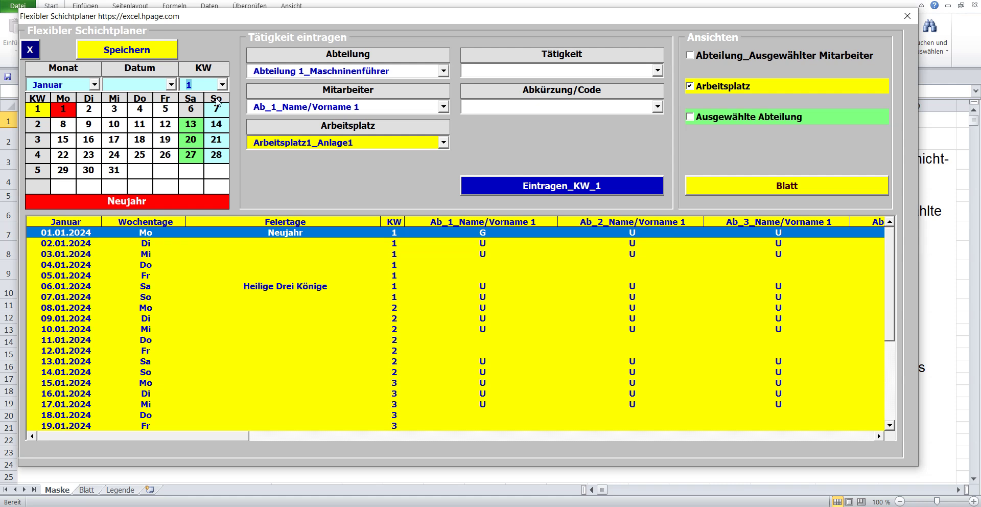
left_click(172, 84)
left_click(134, 95)
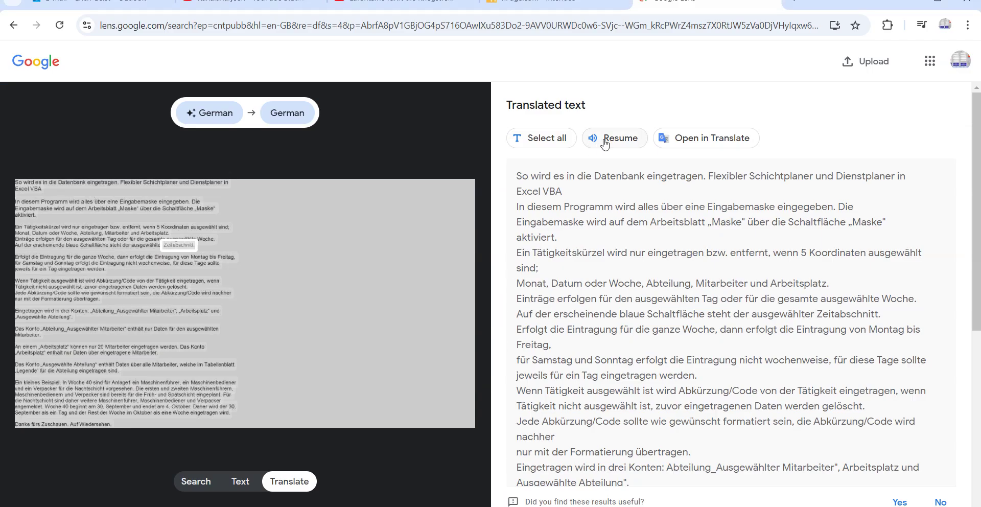
left_click(606, 141)
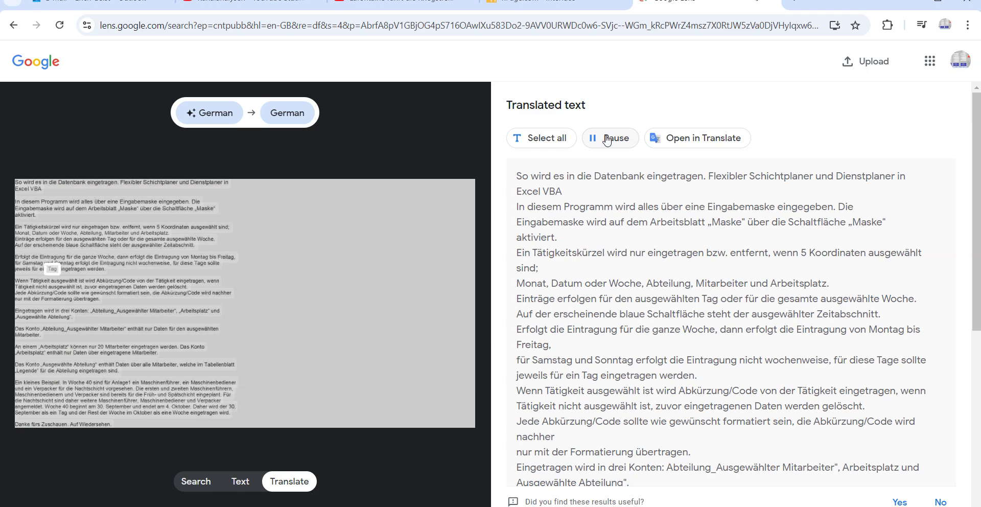
left_click(607, 142)
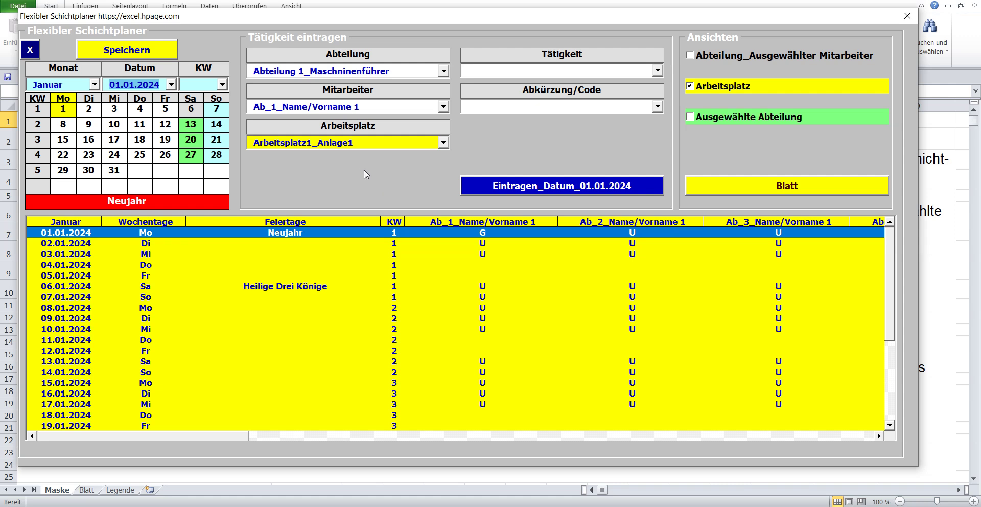
Step: Enter activity Schulung_Maschinenführer_Anlage1 for all of KW 1 via Eintragen_KW_1
left_click(222, 84)
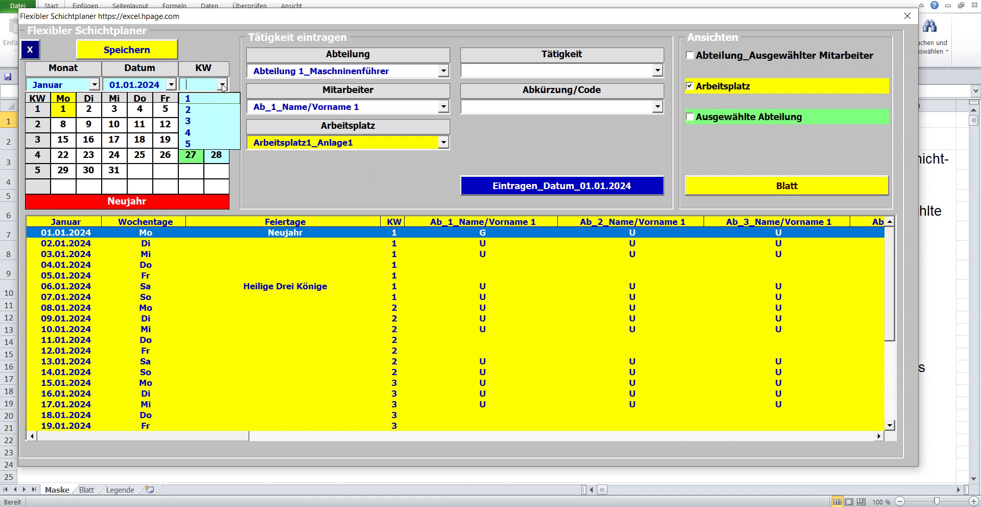
left_click(203, 97)
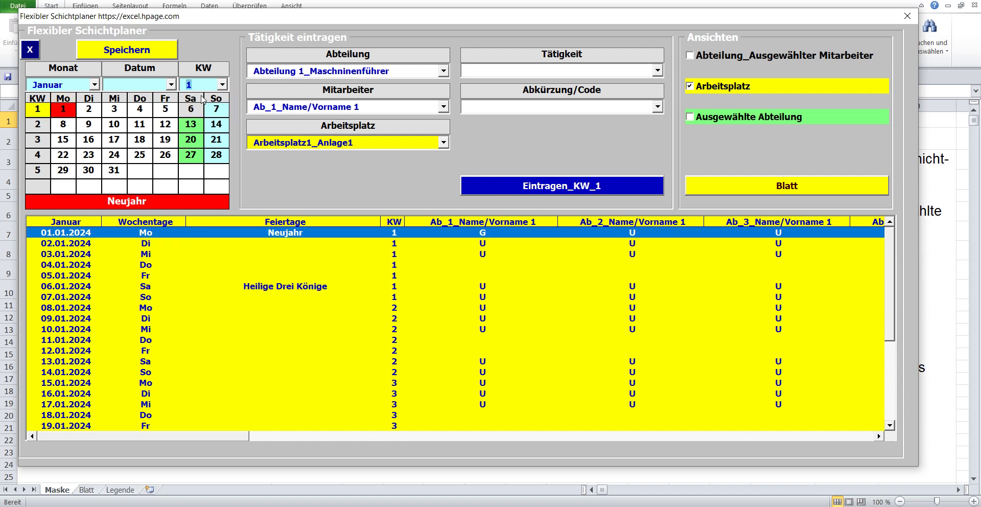
left_click(657, 72)
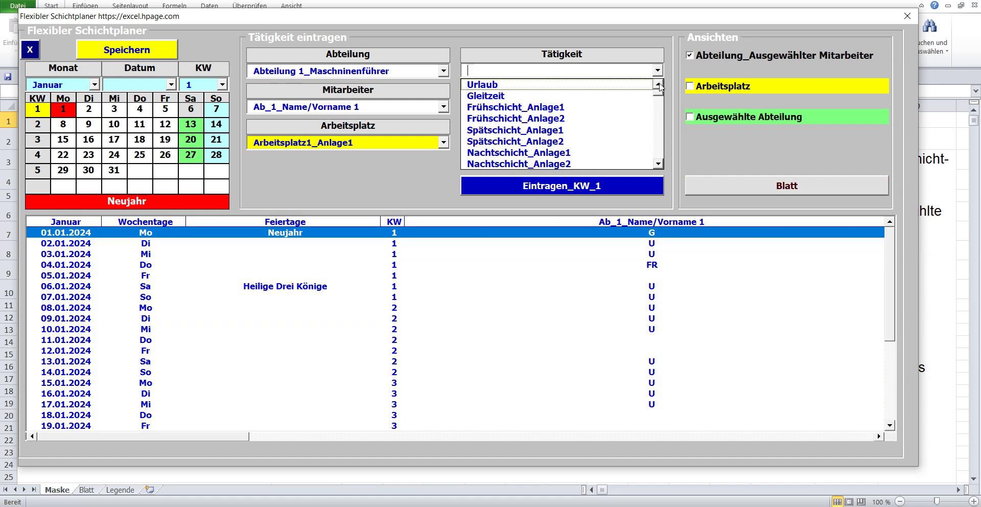
left_click_drag(659, 92, 655, 159)
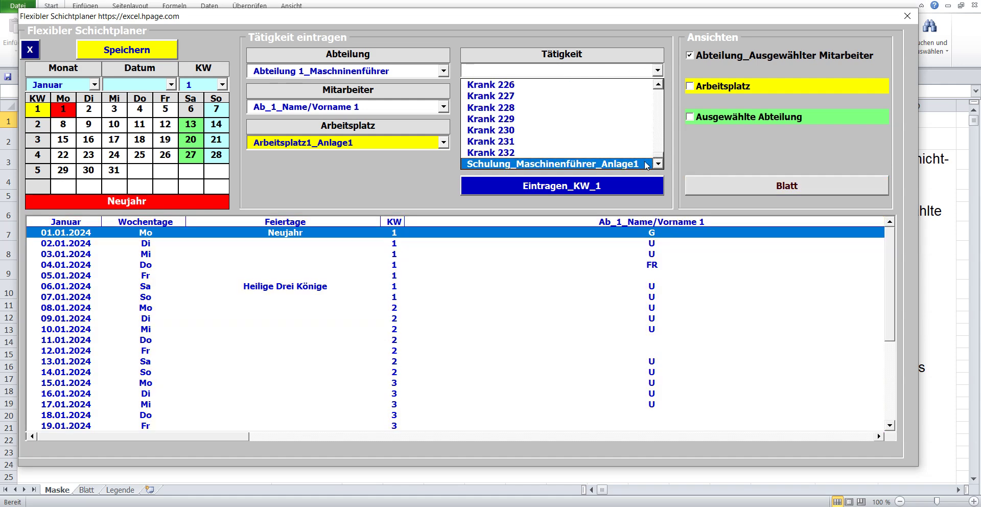
left_click(638, 164)
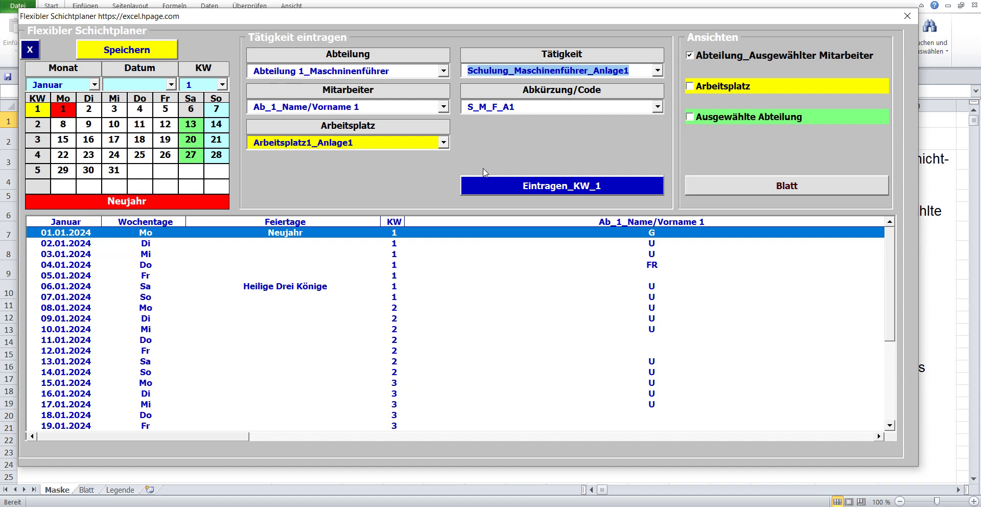
left_click(479, 185)
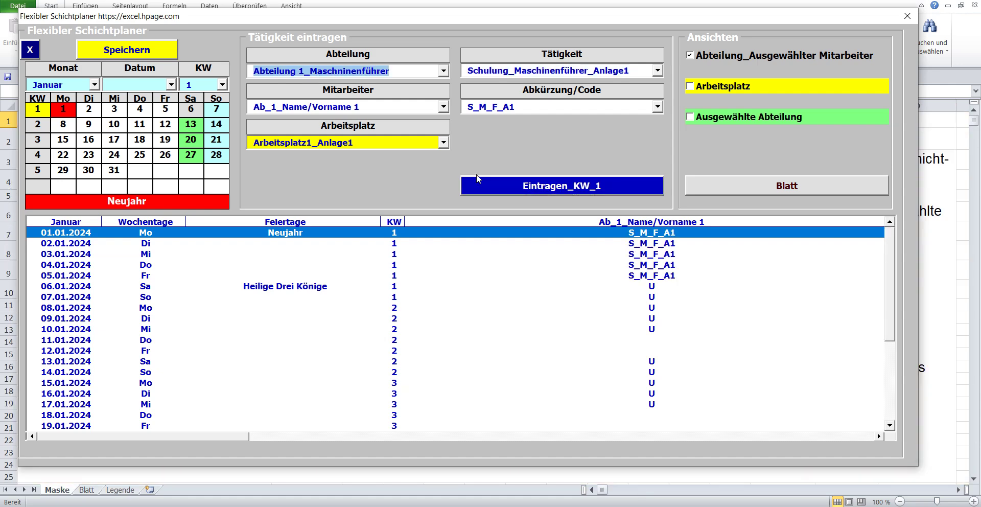
Step: Check the week on Blatt, selecting the 06.01–07.01 rows, then return to Maske
left_click(690, 180)
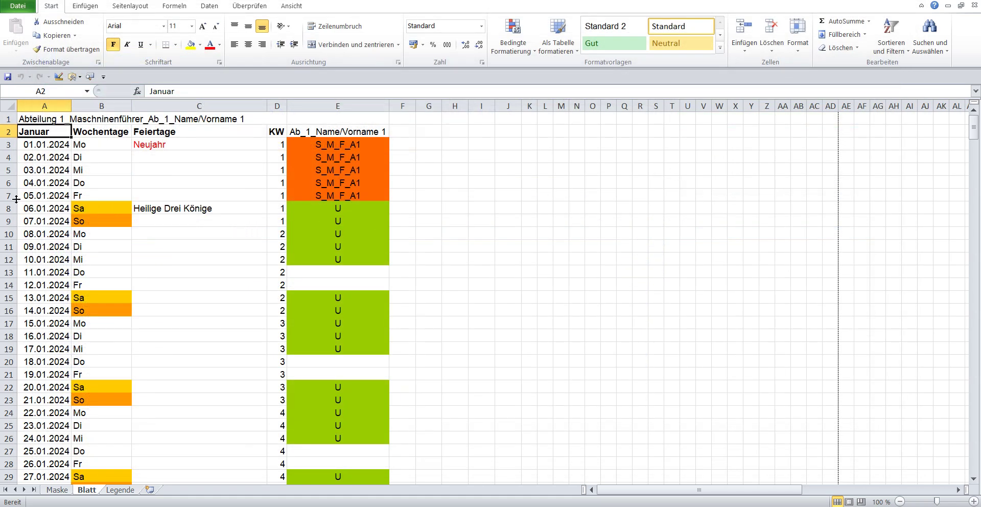
left_click_drag(9, 208, 9, 221)
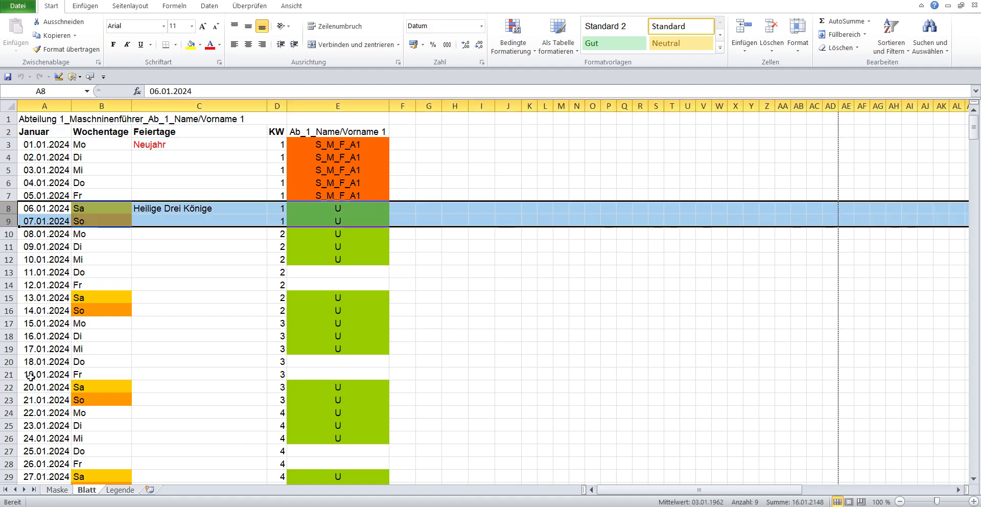
left_click(49, 490)
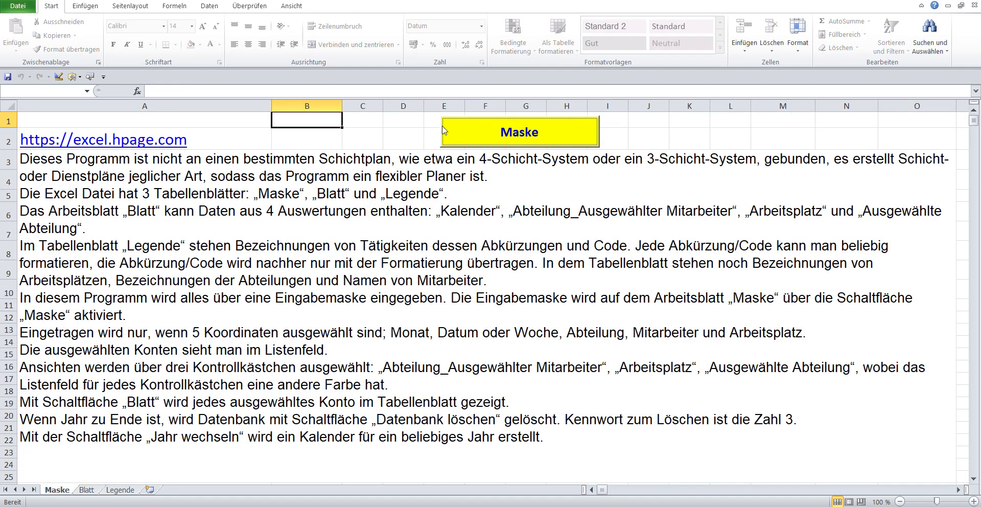
Step: Reopen the planner form and enter S_M_F_A1 for 06.01.2024
left_click(461, 127)
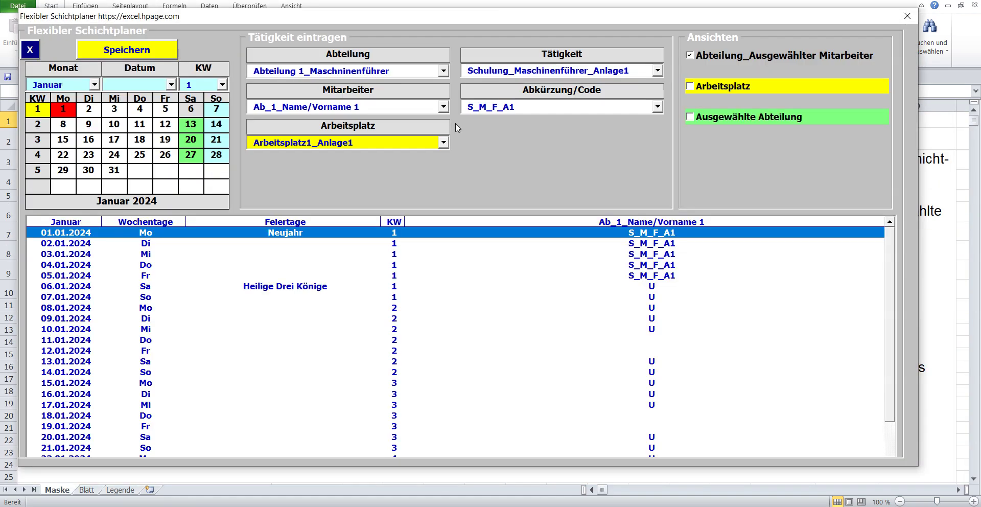
left_click(170, 85)
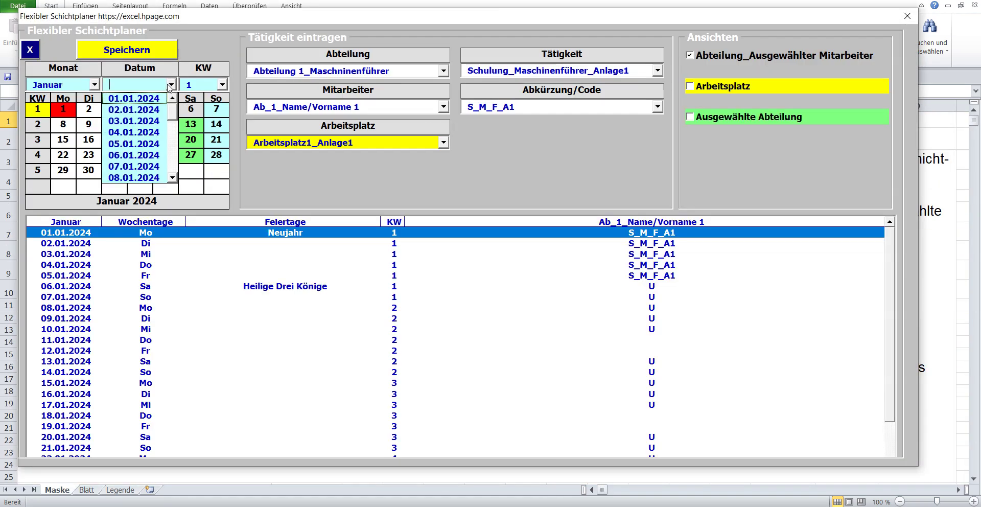
left_click(122, 155)
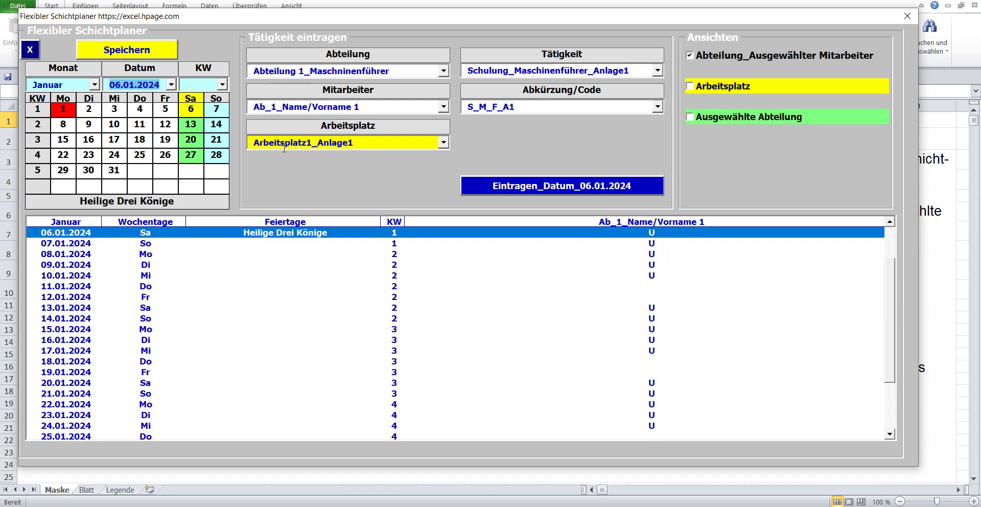
left_click(520, 185)
Step: Enter S_M_F_A1 for 07.01.2024 and check rows 3–9 on the Blatt sheet
left_click(171, 84)
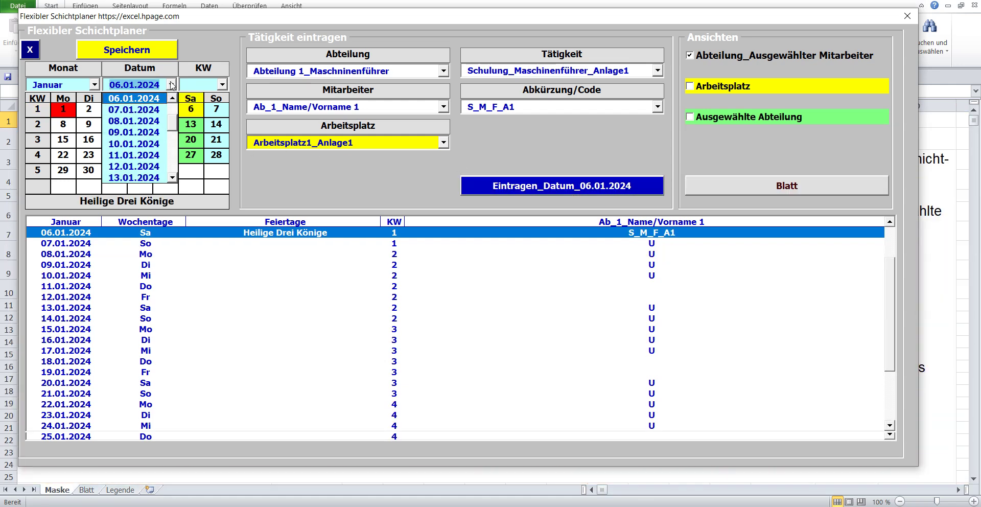
left_click(142, 109)
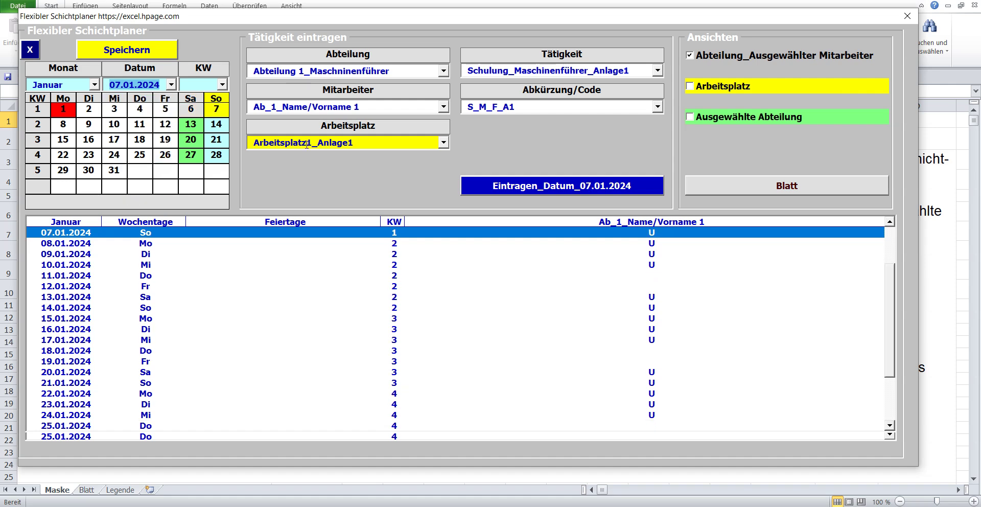
left_click(531, 190)
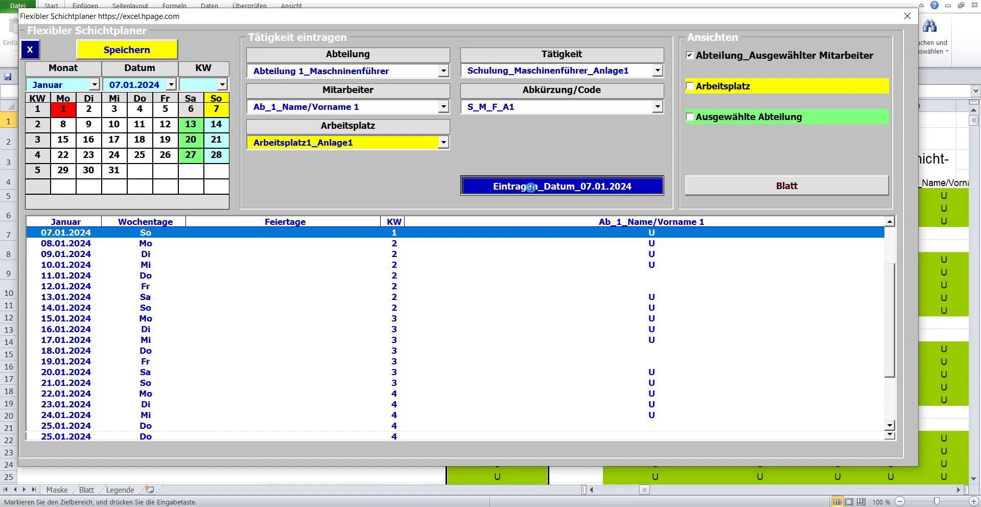
left_click(714, 187)
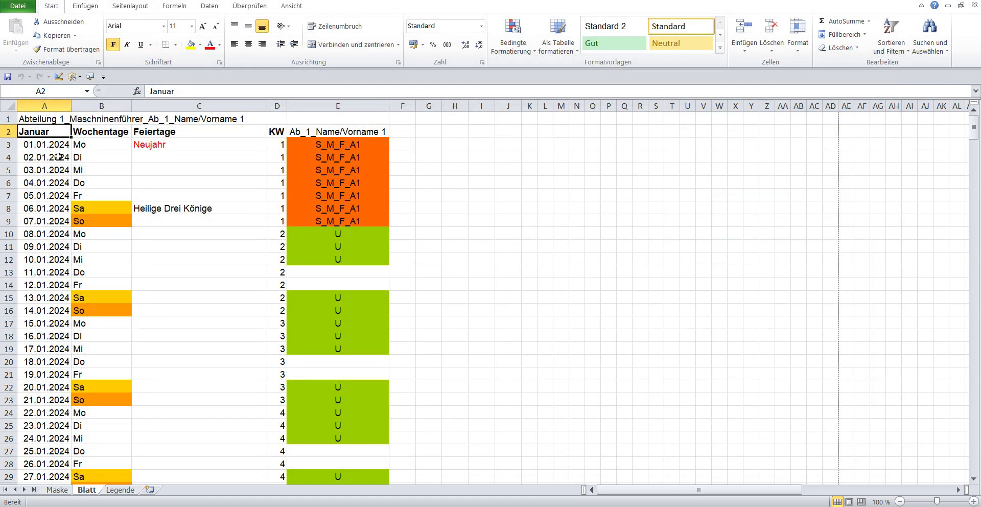
left_click_drag(10, 145, 11, 225)
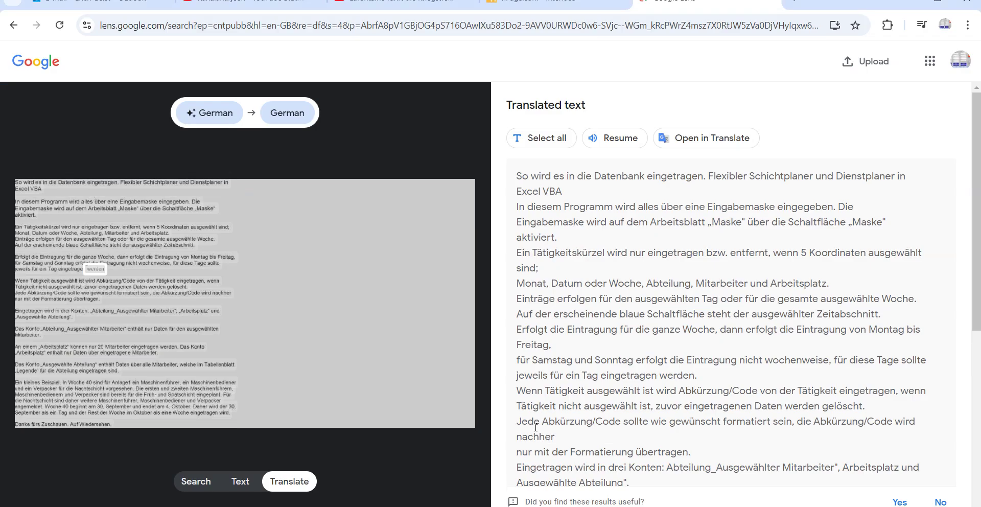
left_click(607, 139)
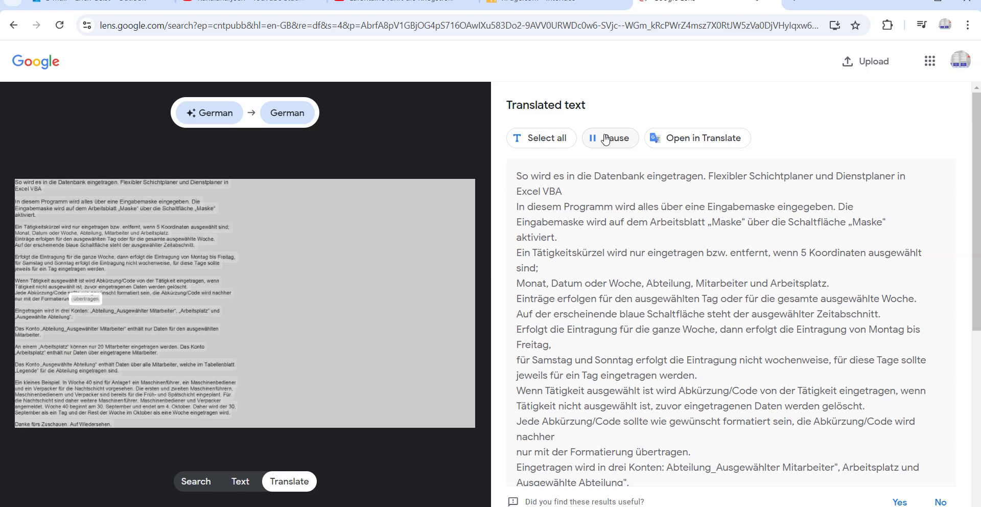
left_click(605, 139)
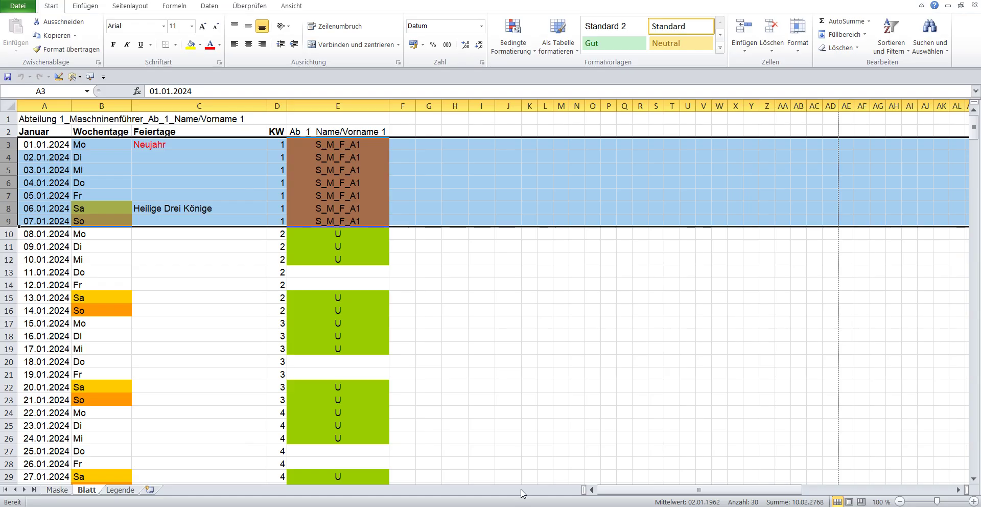
Step: On the Legende sheet, jump down the Tätigkeit column to the S_M_F_A1 cell B239
left_click(336, 208)
left_click(331, 222)
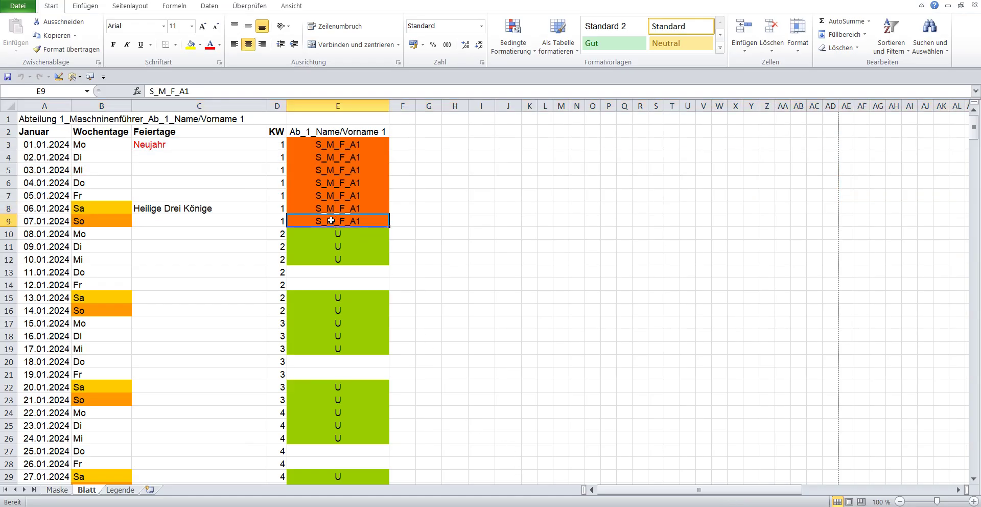
left_click(125, 491)
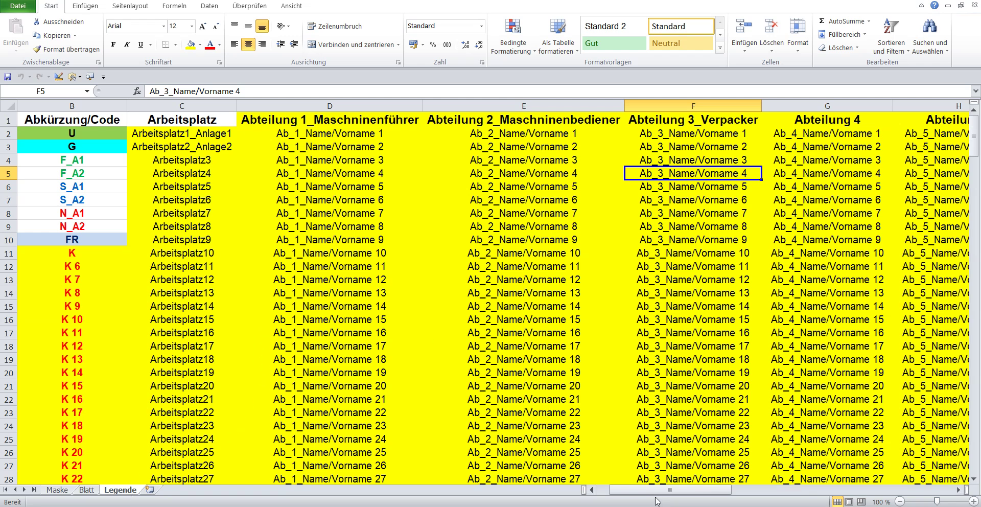
left_click_drag(652, 489, 639, 490)
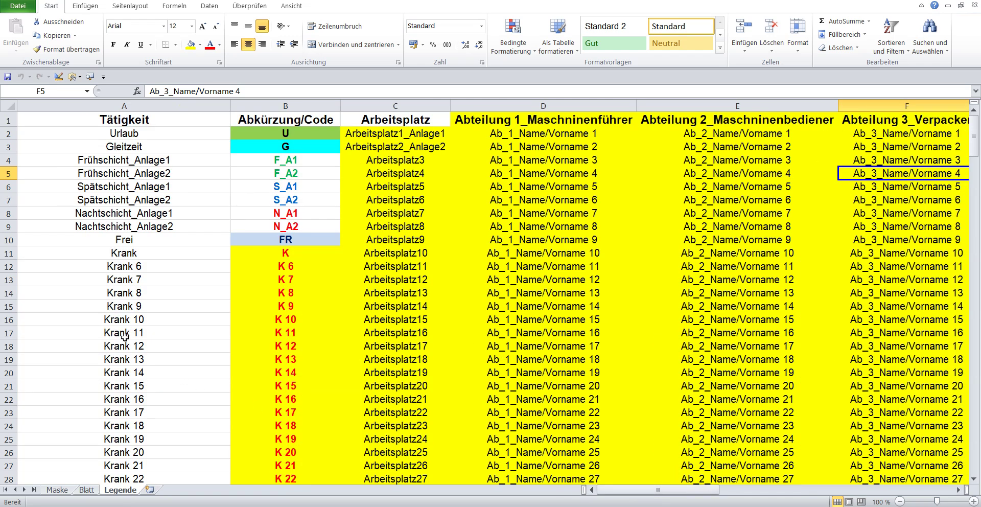
left_click(124, 336)
key("ctrl+Down")
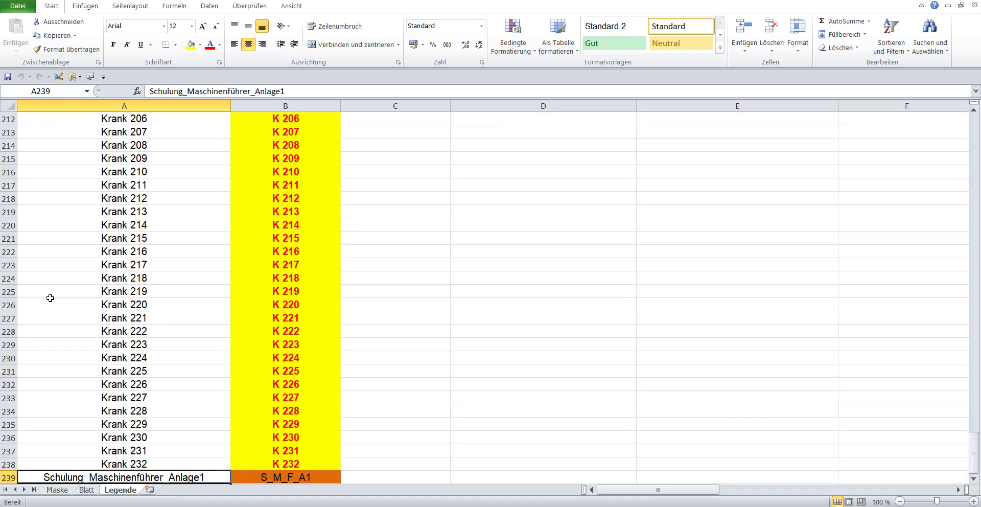
scroll(232, 405, "down", 1)
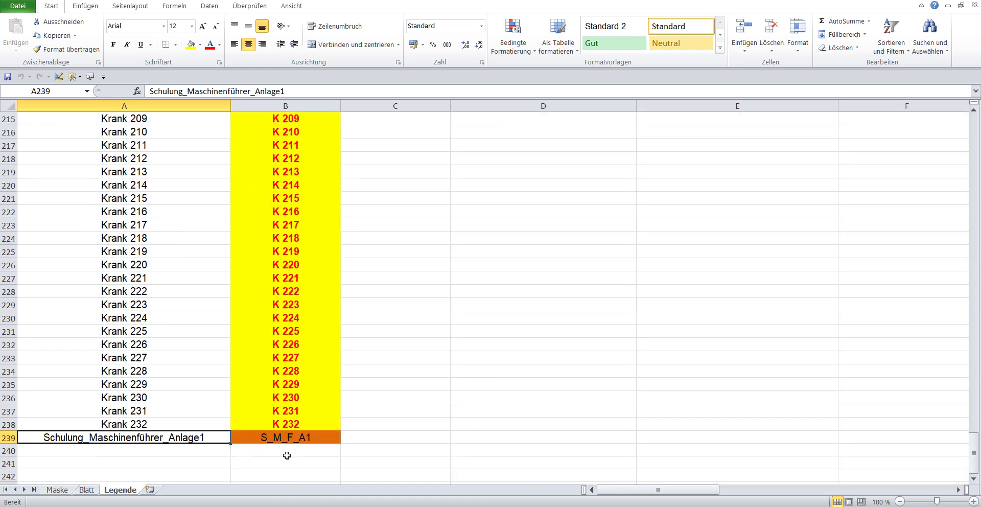
left_click(278, 440)
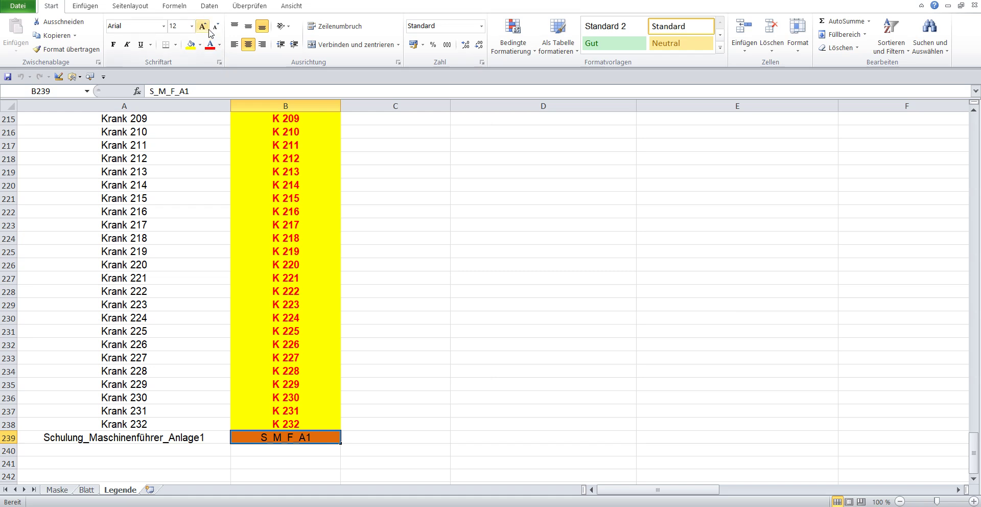
Step: Give B239 a Hellblau (light blue) fill, then go back to the Maske sheet
left_click(197, 45)
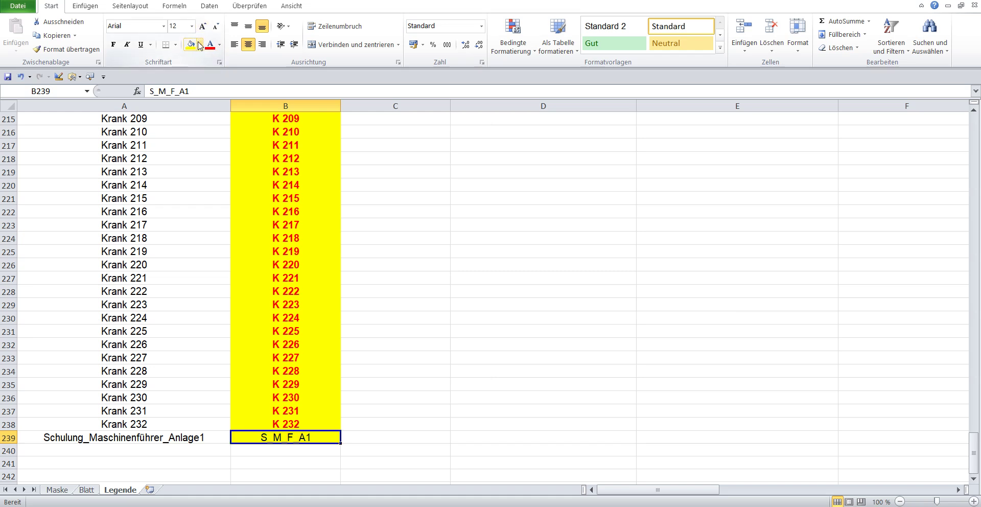
left_click(199, 44)
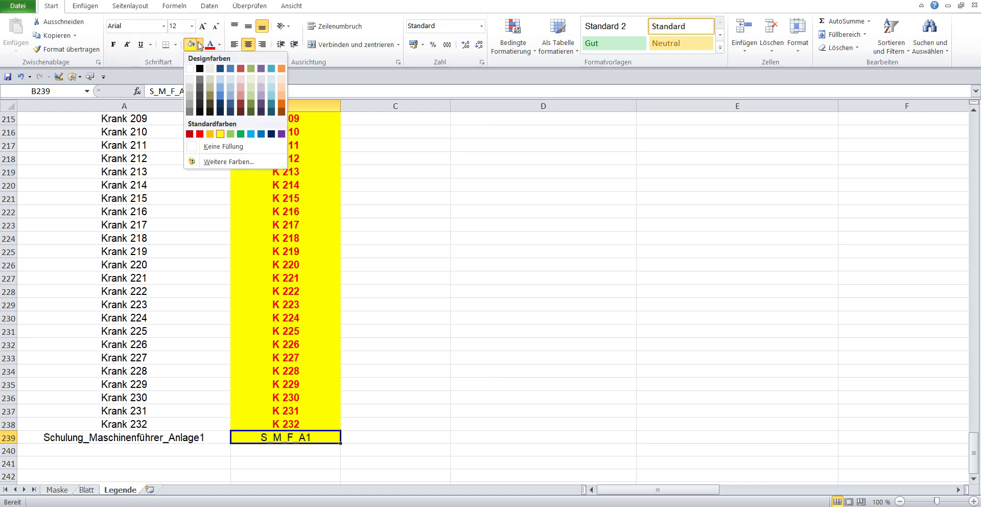
left_click(250, 134)
left_click(367, 436)
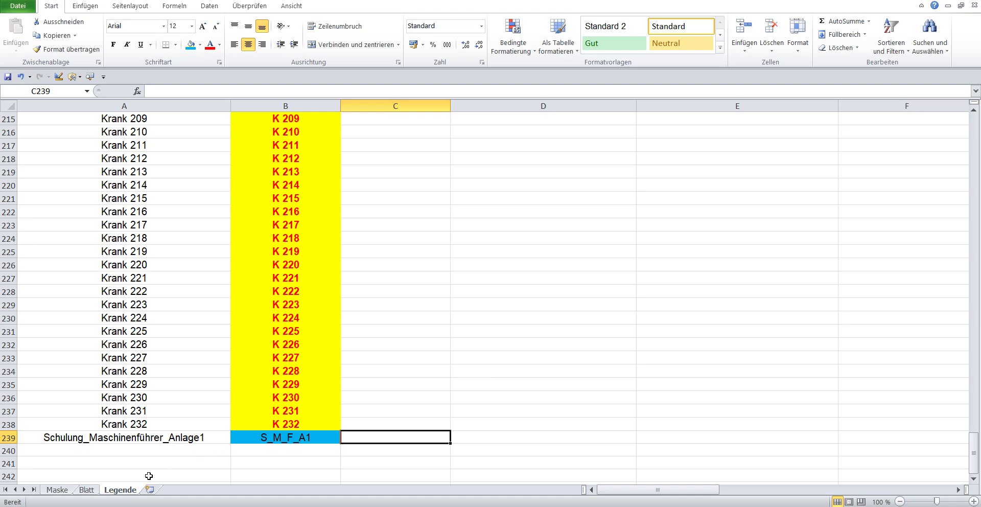
left_click(57, 489)
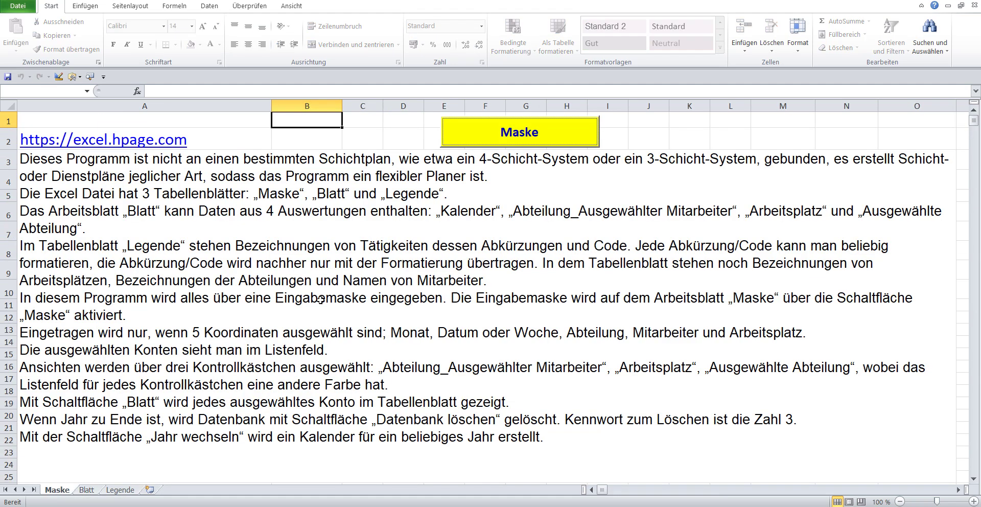
Step: Re-enter S_M_F_A1 for 07.01.2024 and 06.01.2024 from the planner form
left_click(472, 135)
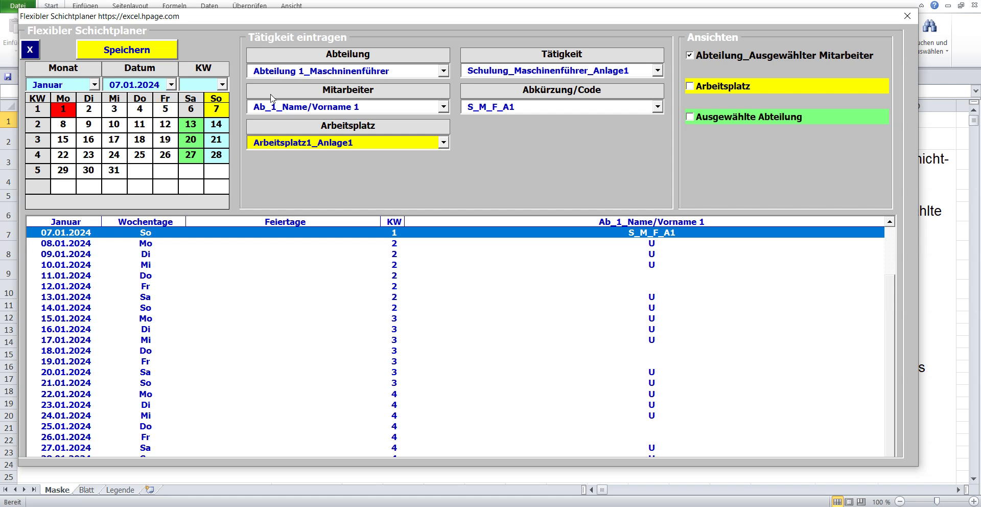
left_click(308, 105)
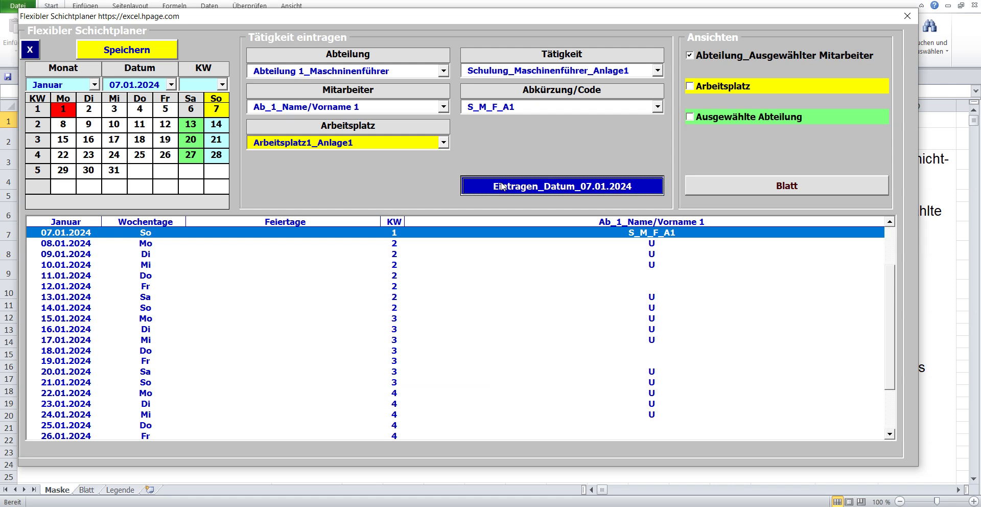
left_click(477, 178)
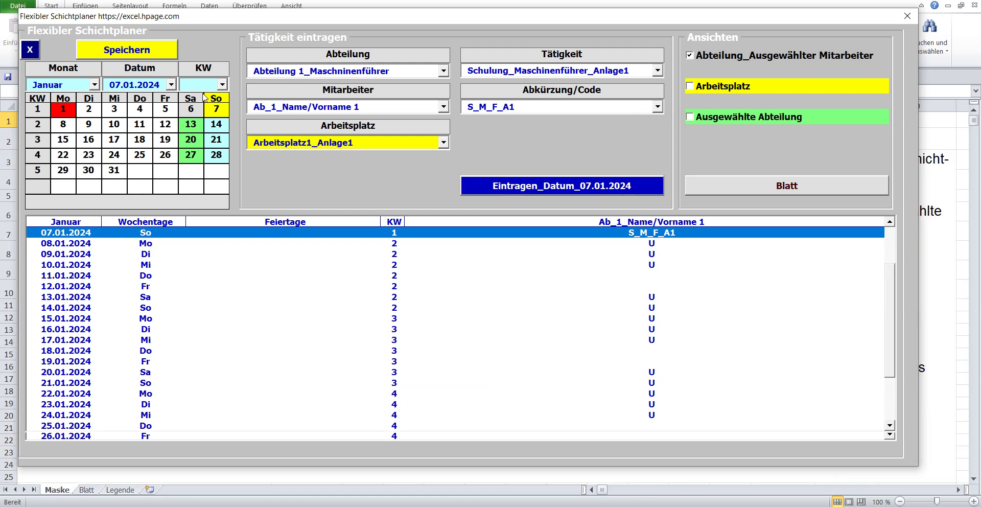
left_click(171, 84)
left_click(173, 98)
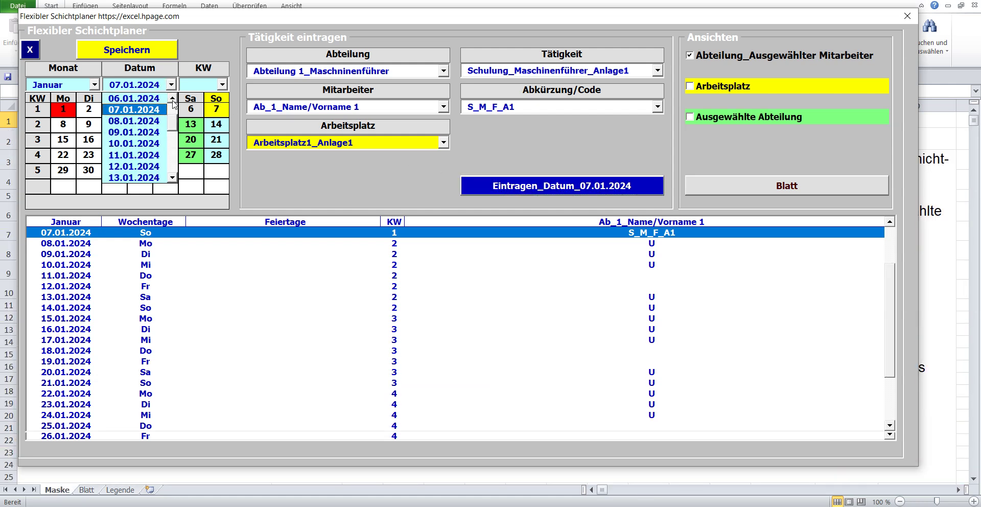
left_click(152, 98)
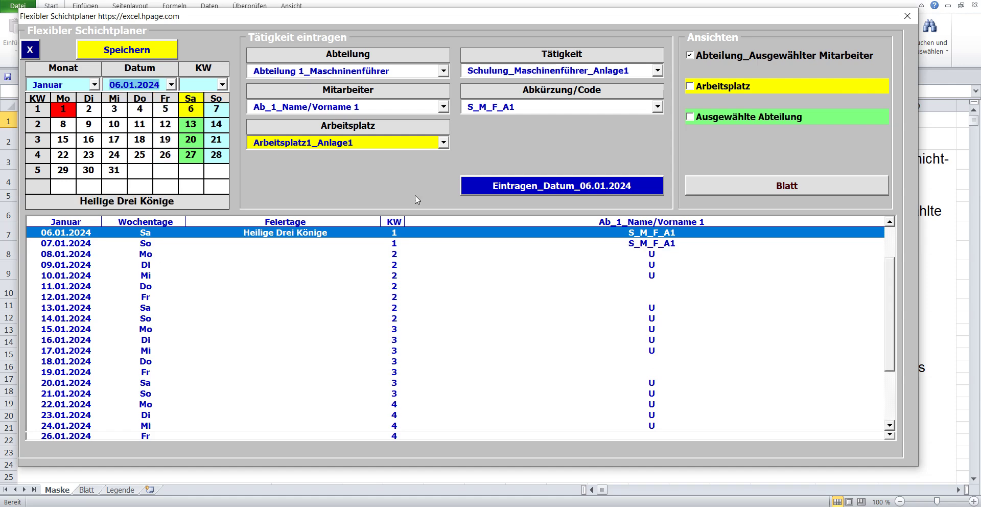
left_click(509, 185)
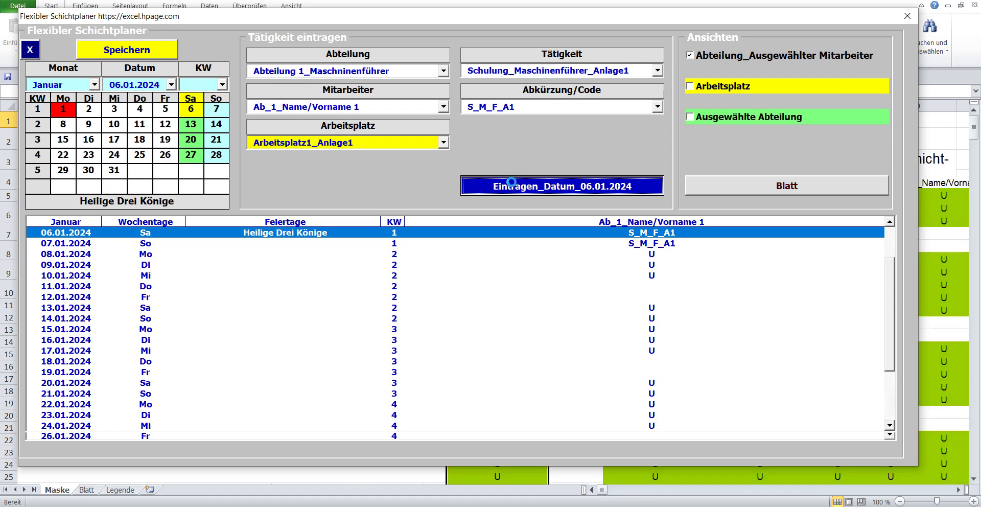
Step: Check the light blue weekend codes in rows 8–9 on Blatt, then reopen the form
left_click(697, 188)
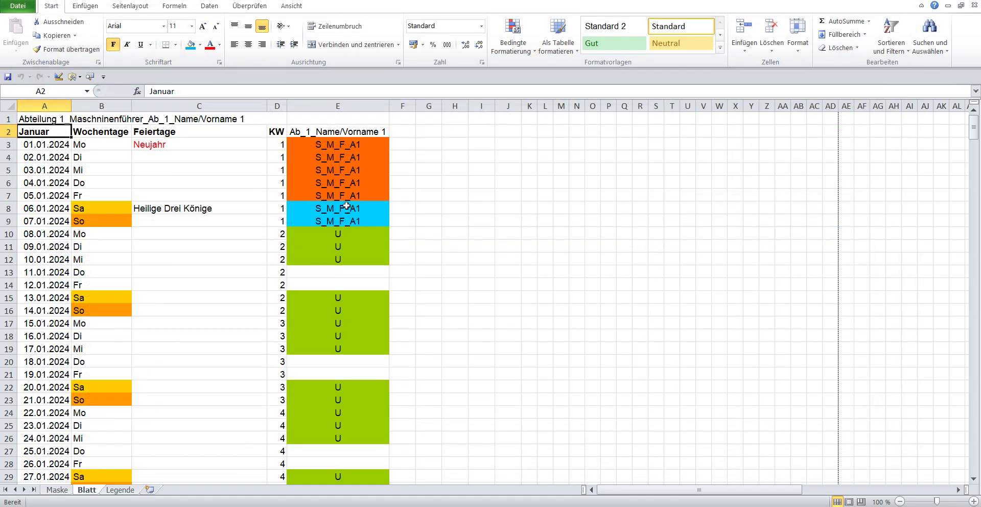
mouse_move(347, 205)
left_mouse_down()
mouse_move(380, 236)
mouse_move(367, 223)
left_mouse_up()
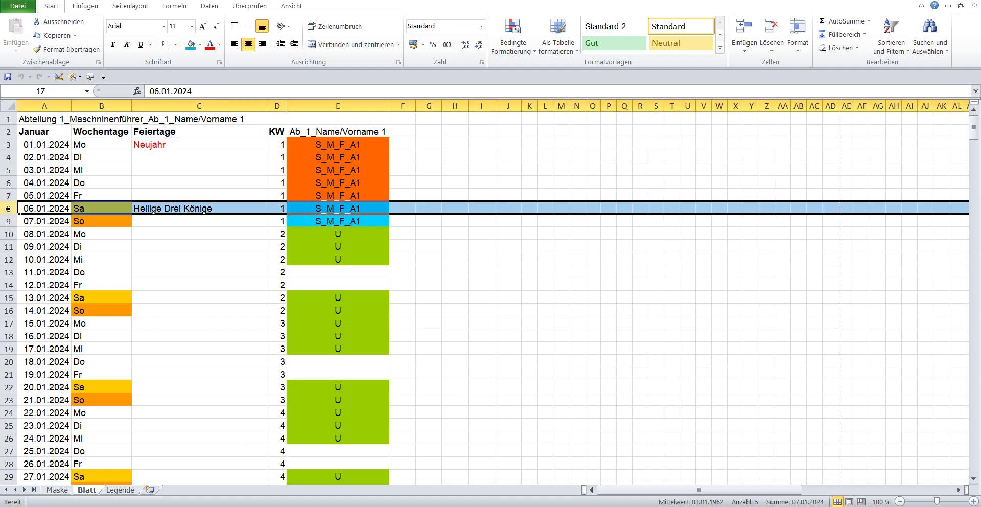
left_click_drag(8, 207, 8, 221)
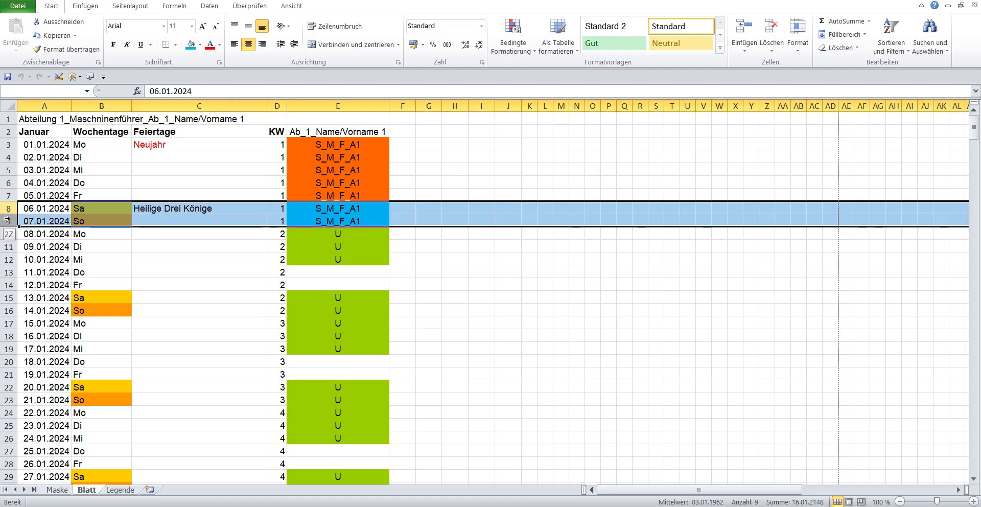
left_click(52, 490)
left_click(456, 128)
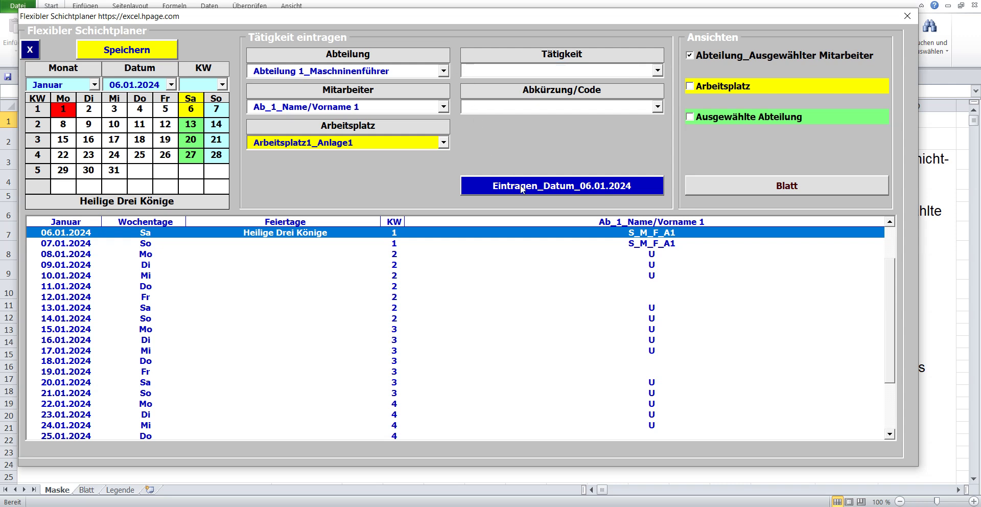
Step: Remove S_M_F_A1 from 06.01 and 07.01.2024 and check weekend rows 8–9 on Blatt
left_click(522, 188)
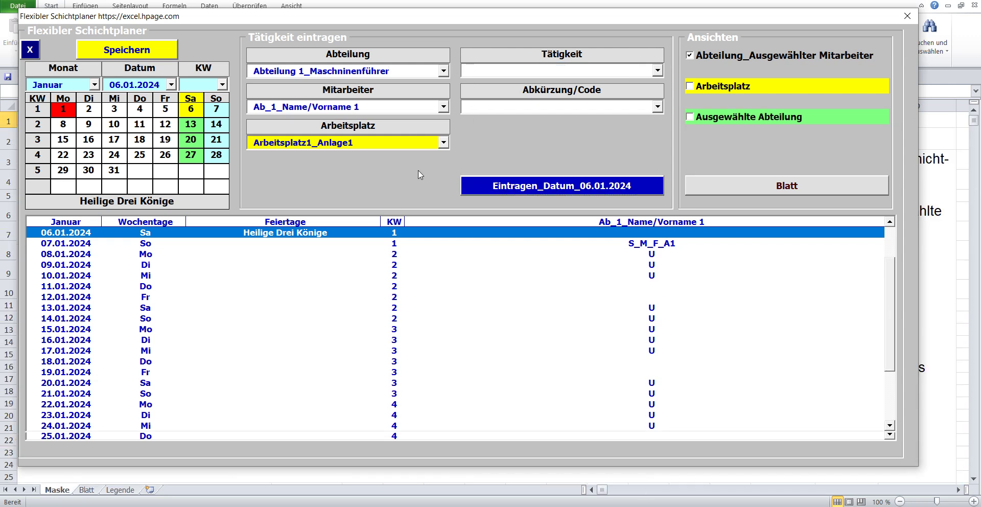
left_click(171, 85)
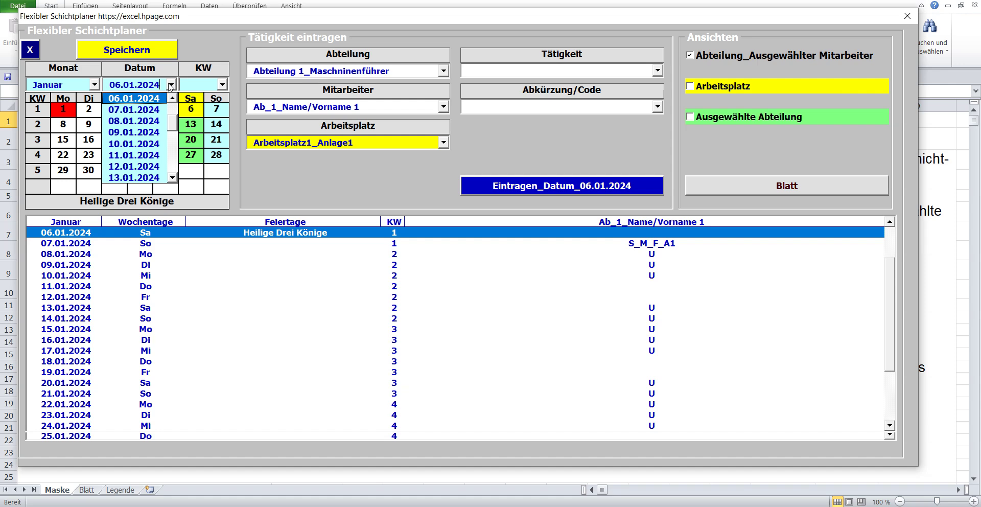
left_click(135, 108)
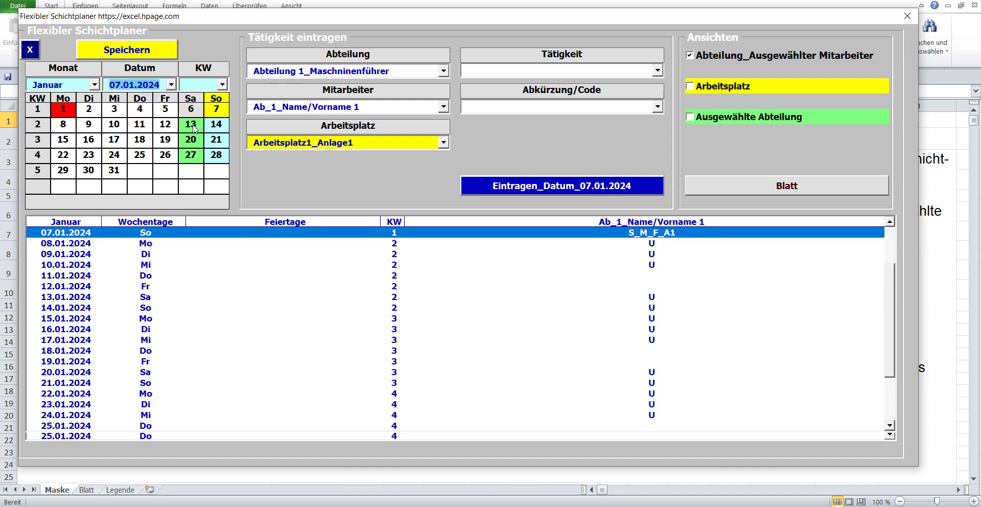
left_click(509, 189)
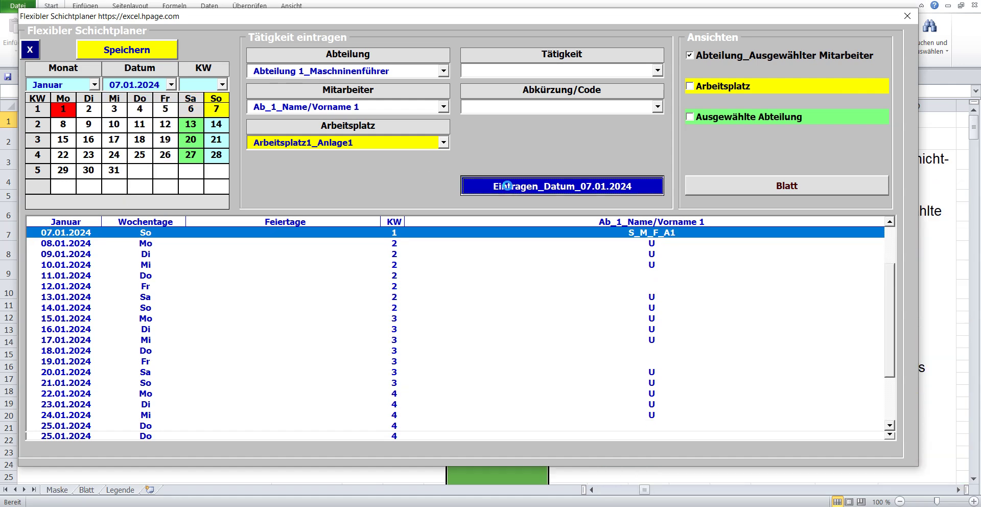
left_click(738, 180)
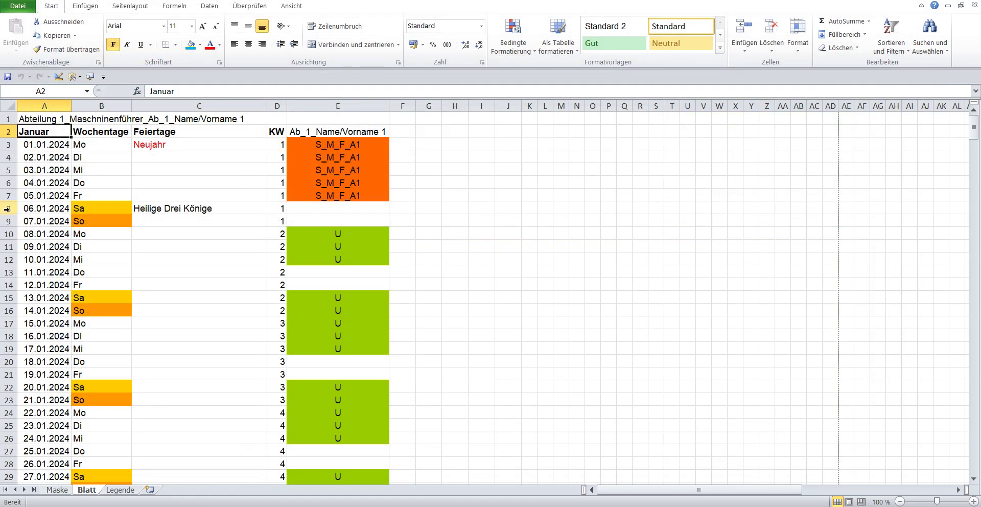
left_click_drag(7, 207, 7, 221)
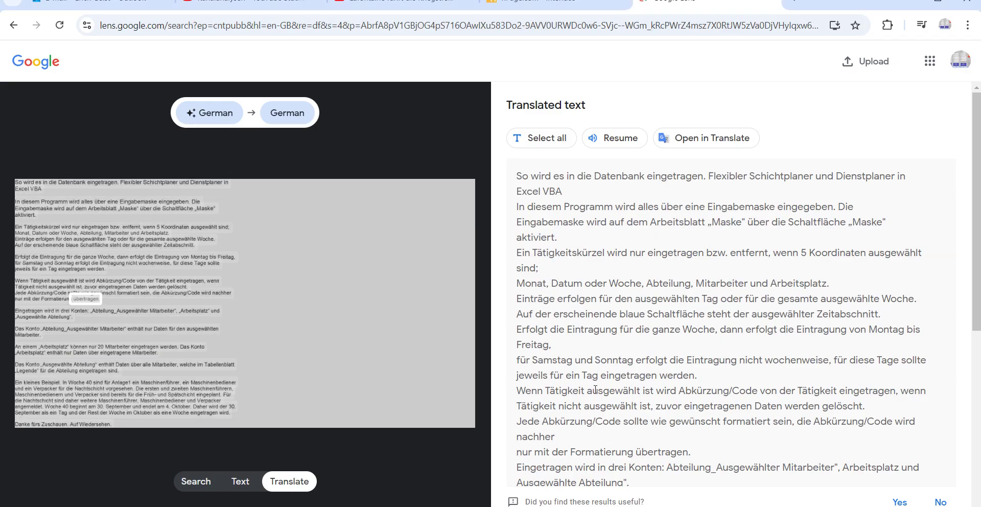
left_click(623, 146)
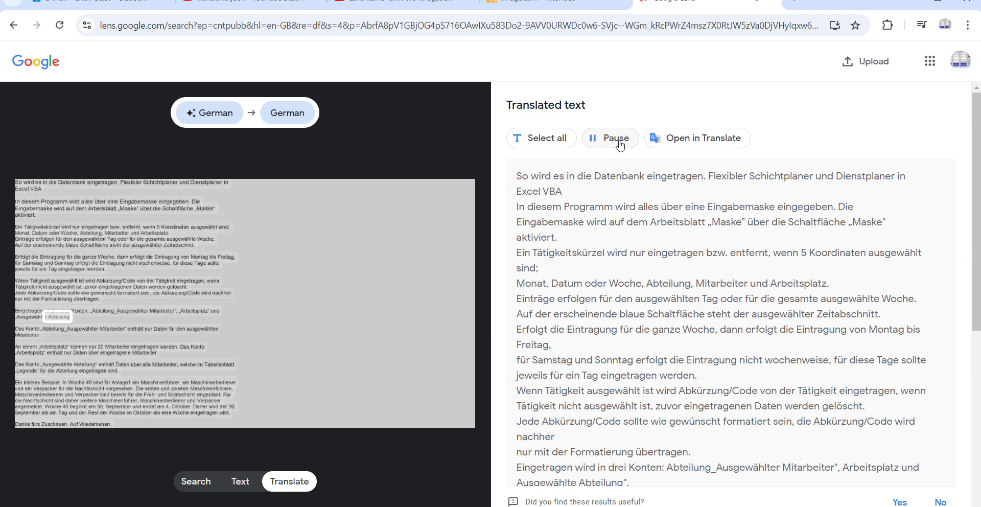
left_click(620, 146)
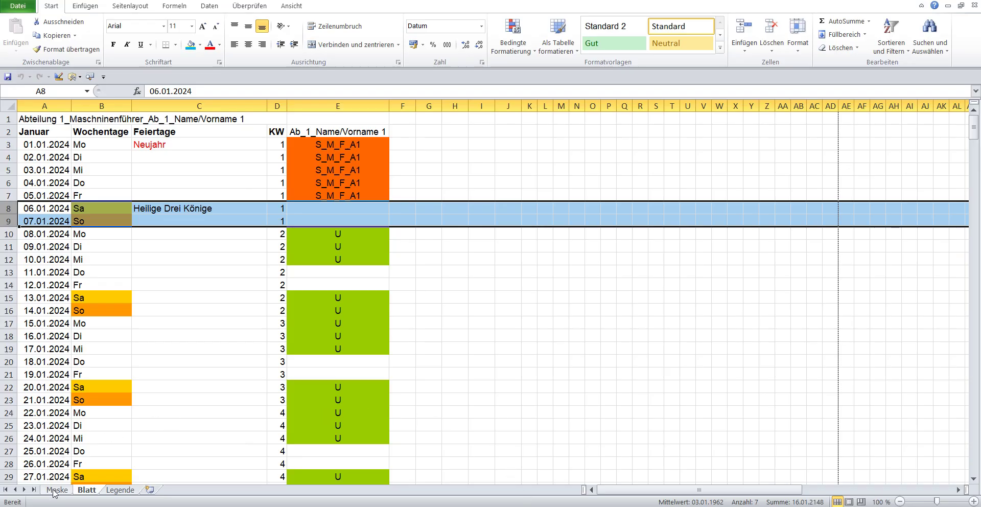
Step: Open the planner form and switch through the Arbeitsplatz, Ausgewählte Abteilung and single-employee views
left_click(56, 491)
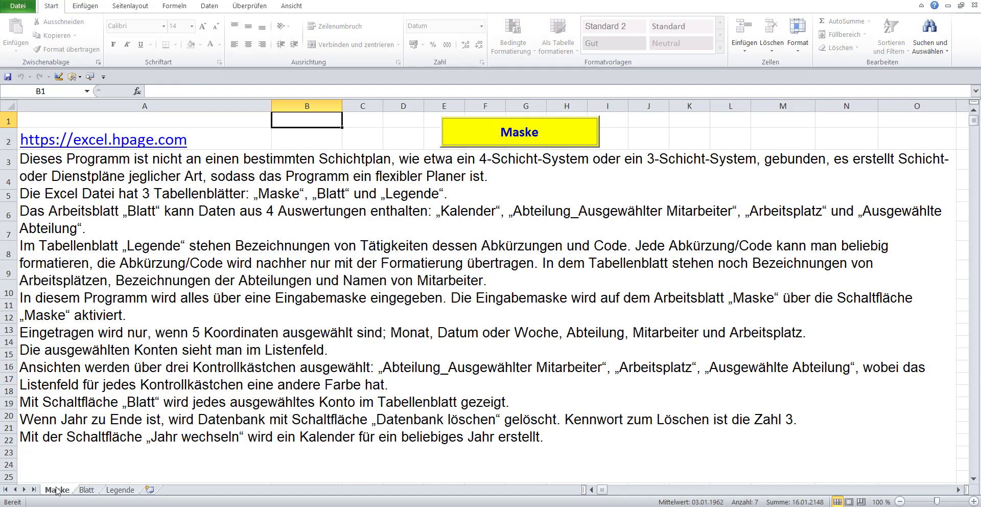
left_click(453, 132)
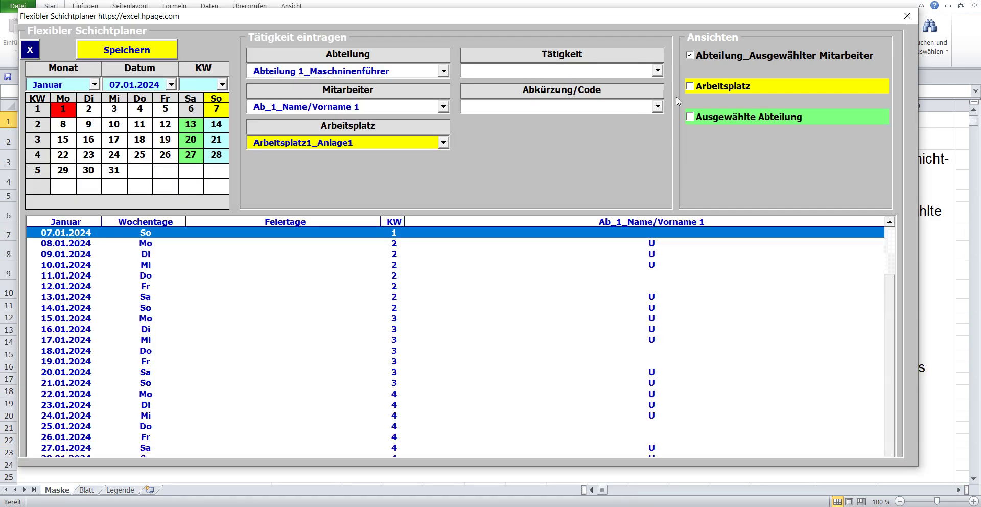
left_click(690, 86)
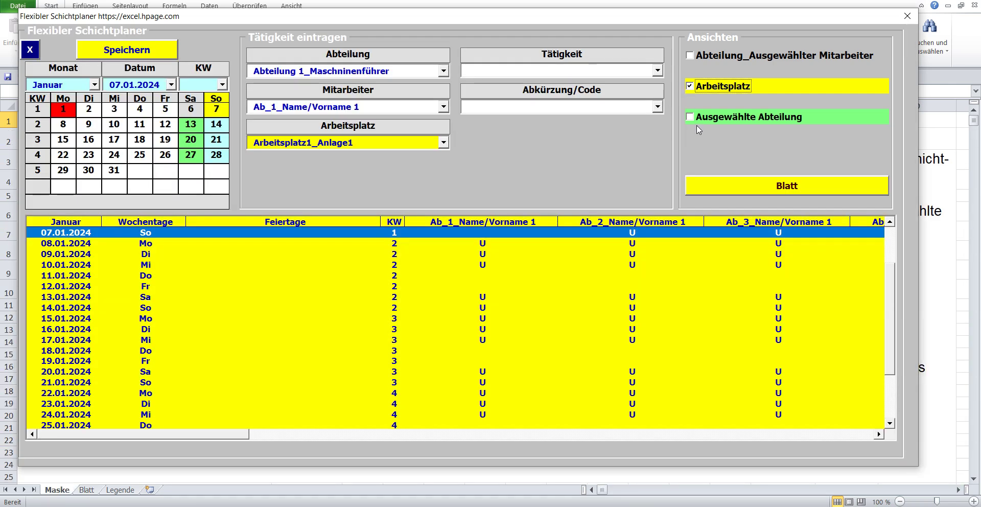
left_click(696, 118)
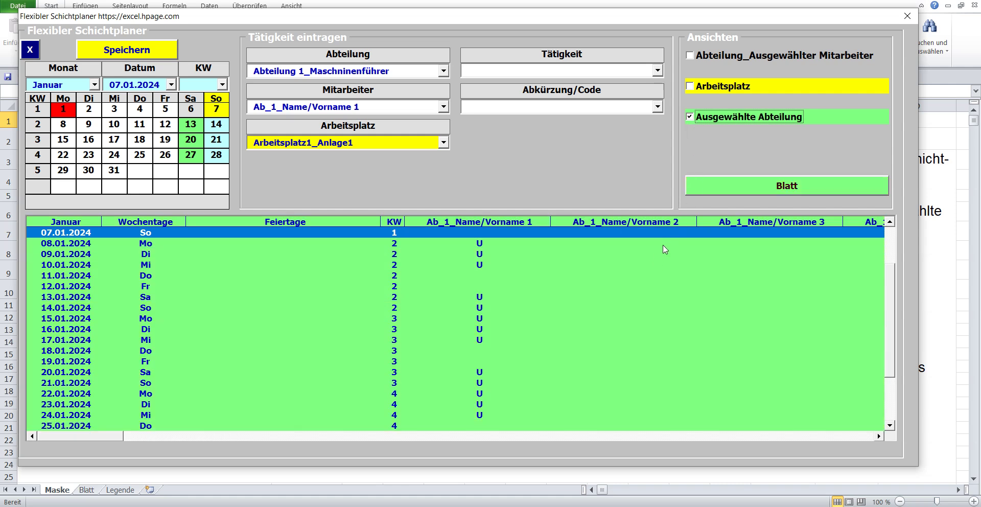
left_click(690, 56)
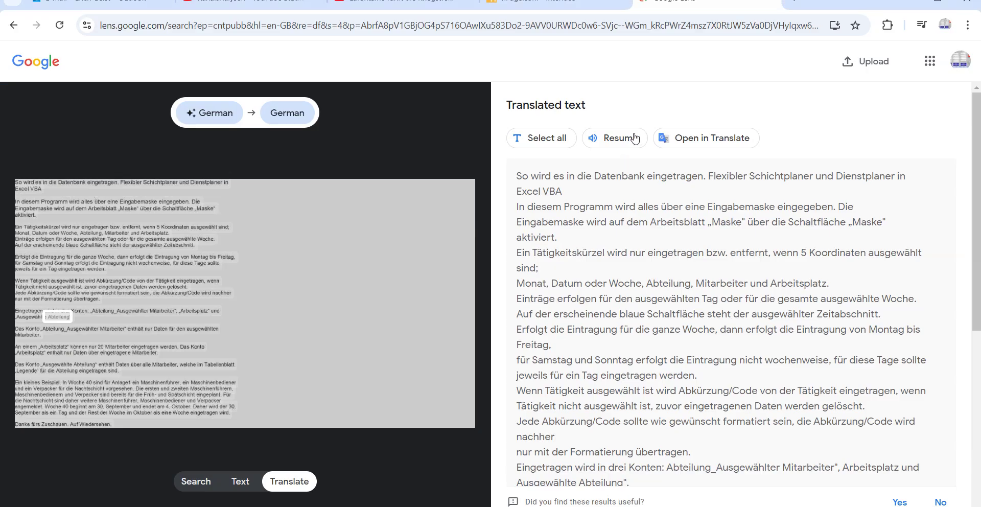
left_click(621, 138)
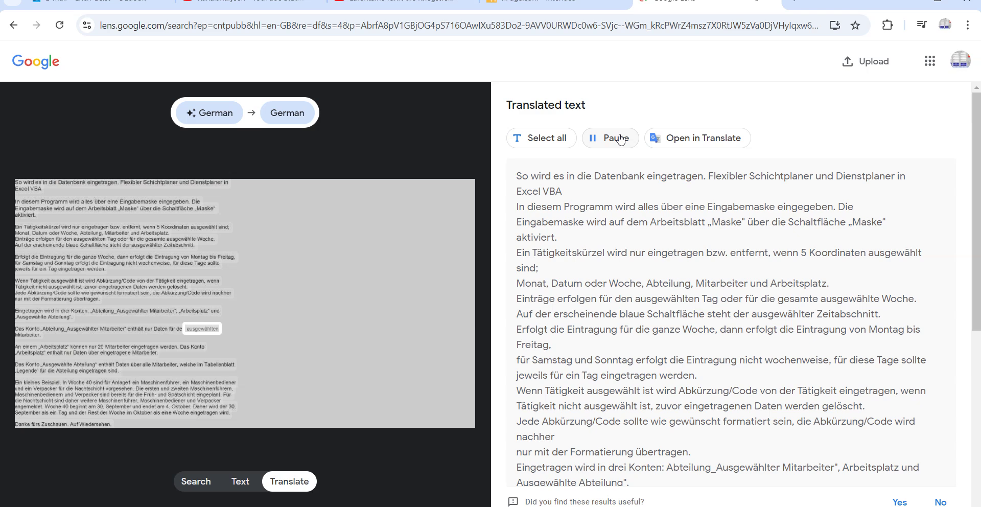
left_click(620, 139)
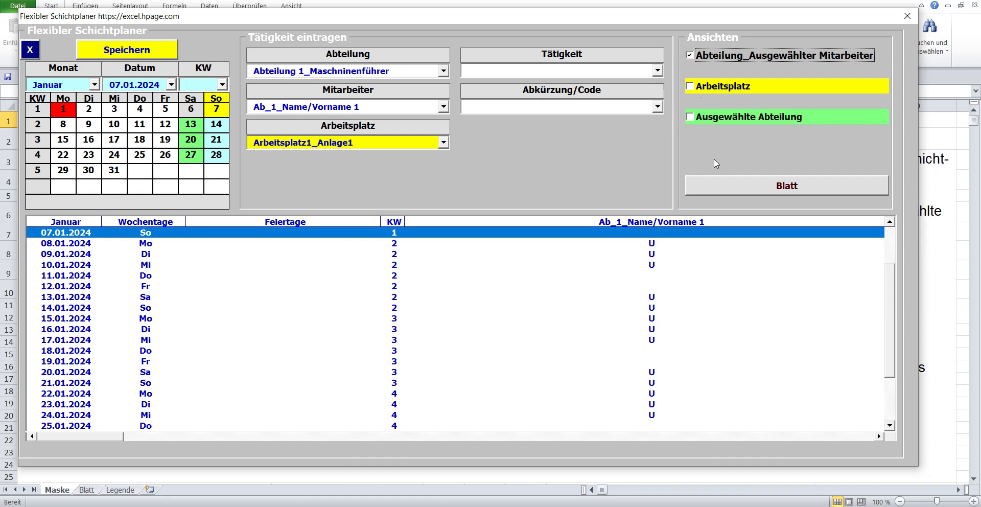
Step: Show the employee's plan on Blatt, select heading E2 and scroll from January into April
left_click(713, 186)
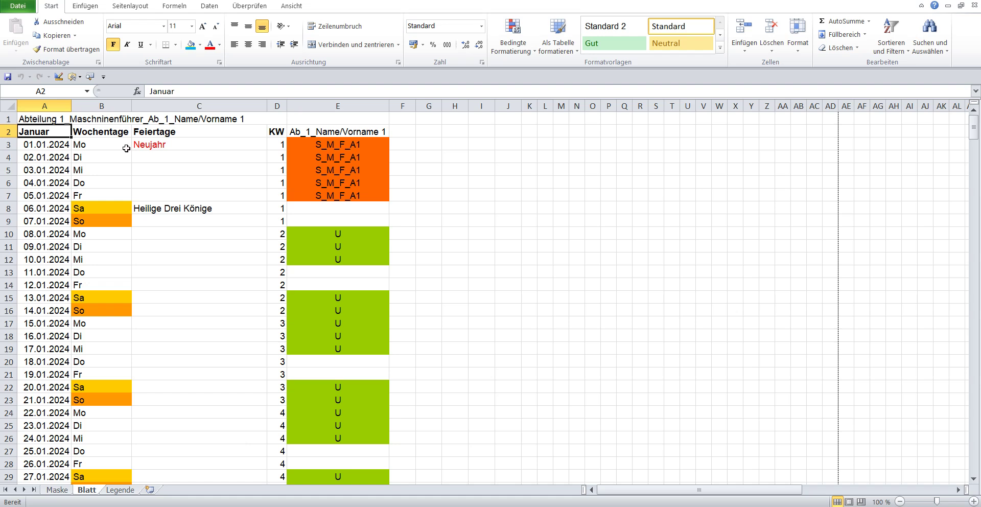
key("Up")
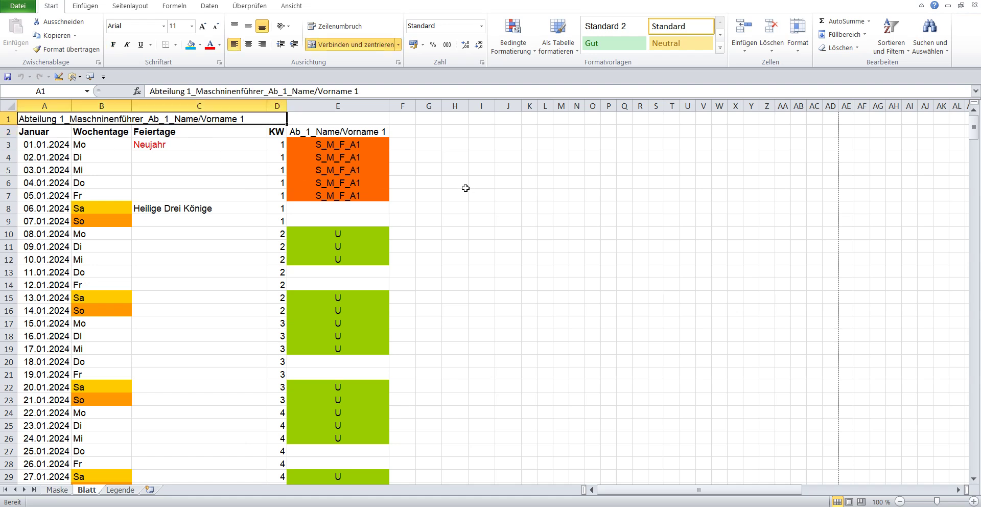
left_click(371, 133)
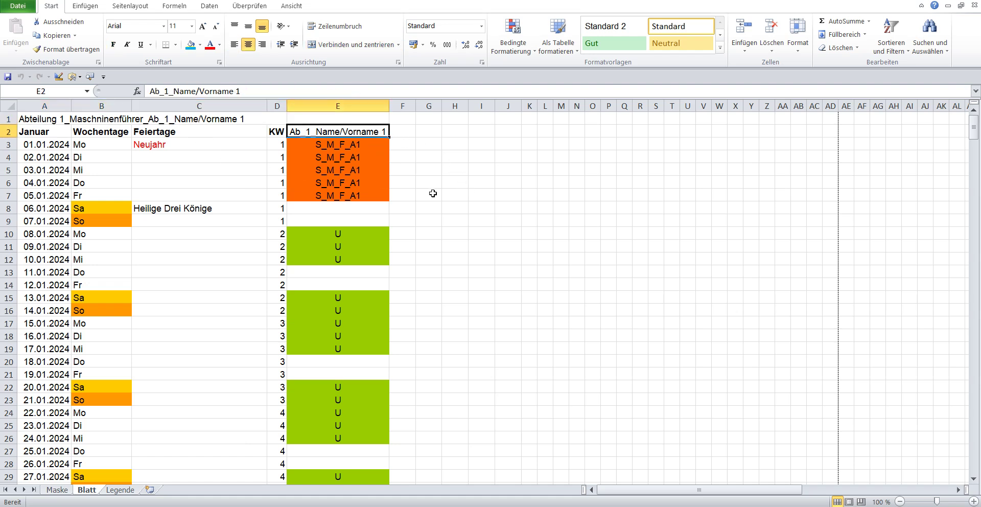
scroll(432, 193, "down", 2)
scroll(432, 192, "down", 1)
scroll(433, 193, "down", 4)
scroll(432, 192, "down", 4)
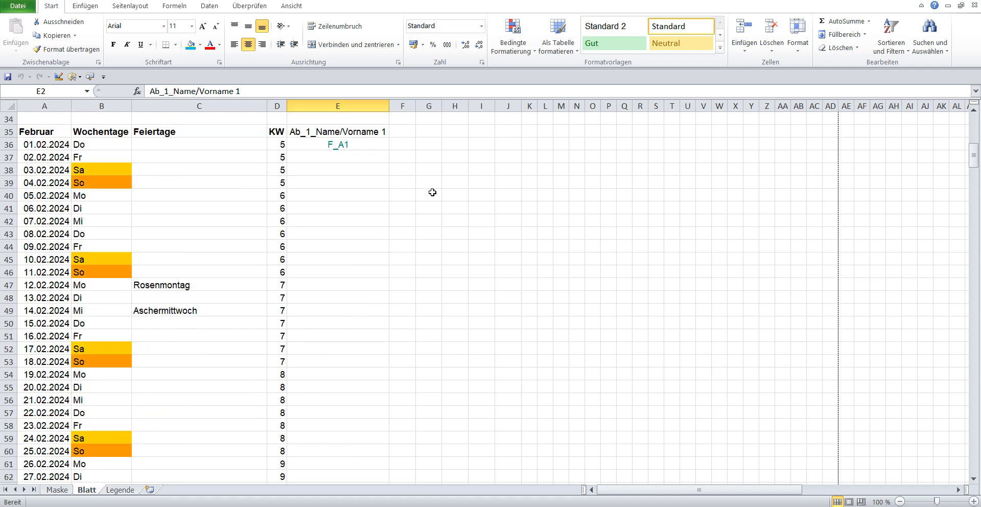
scroll(433, 192, "down", 5)
scroll(433, 192, "down", 5)
scroll(433, 192, "down", 4)
scroll(433, 193, "down", 4)
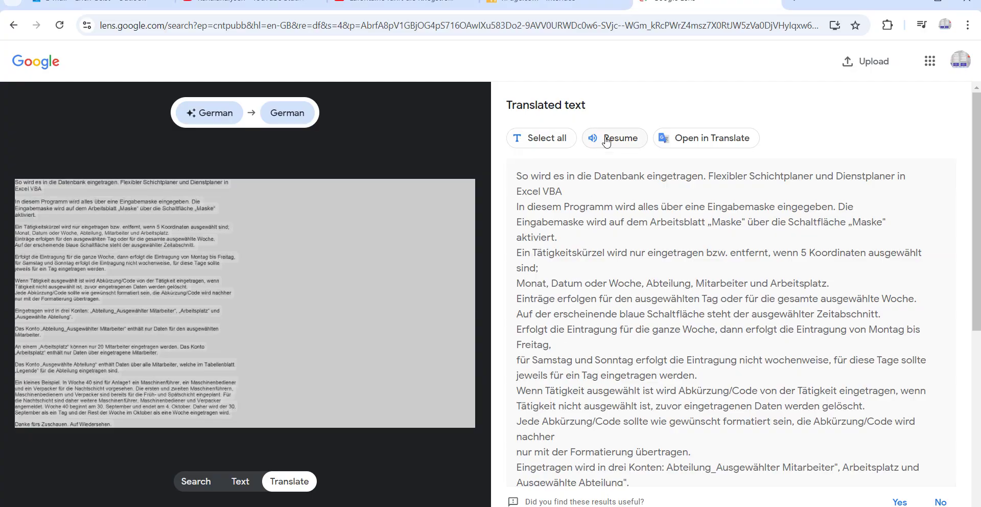
Step: Resume the Lens read-aloud through the sentence on the 20-employee limit, then pause it
left_click(606, 142)
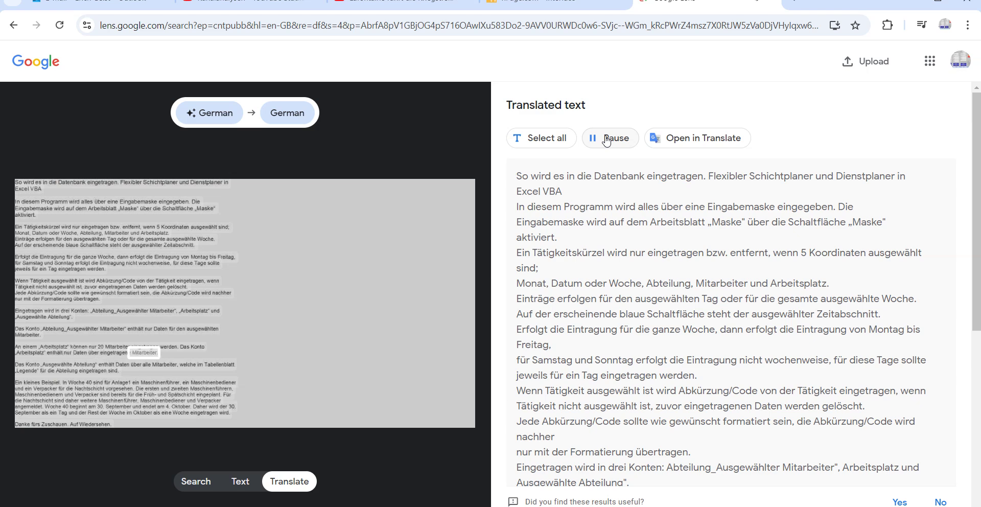
left_click(606, 142)
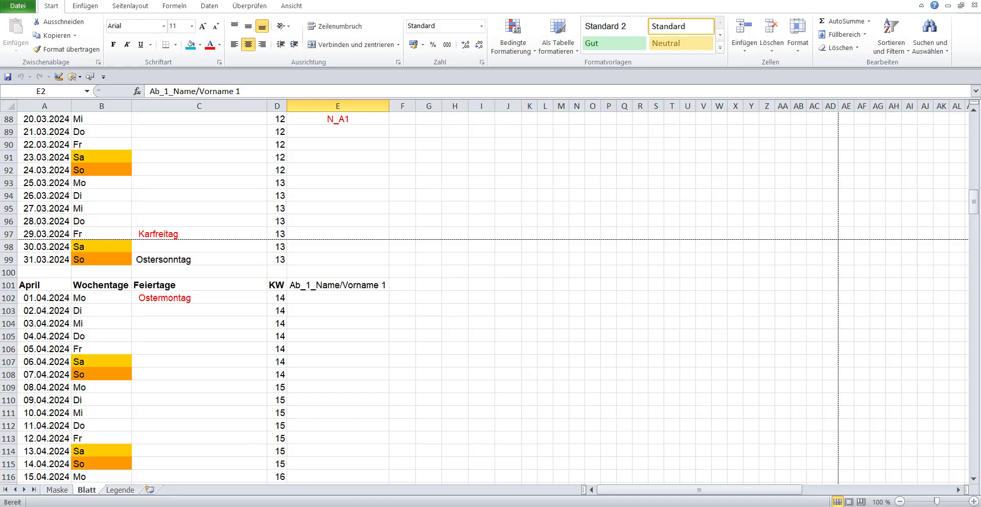
Step: Try adding Ab_1_Name/Vorname 100 in the planner form and dismiss the 20-employee limit warning
left_click(58, 490)
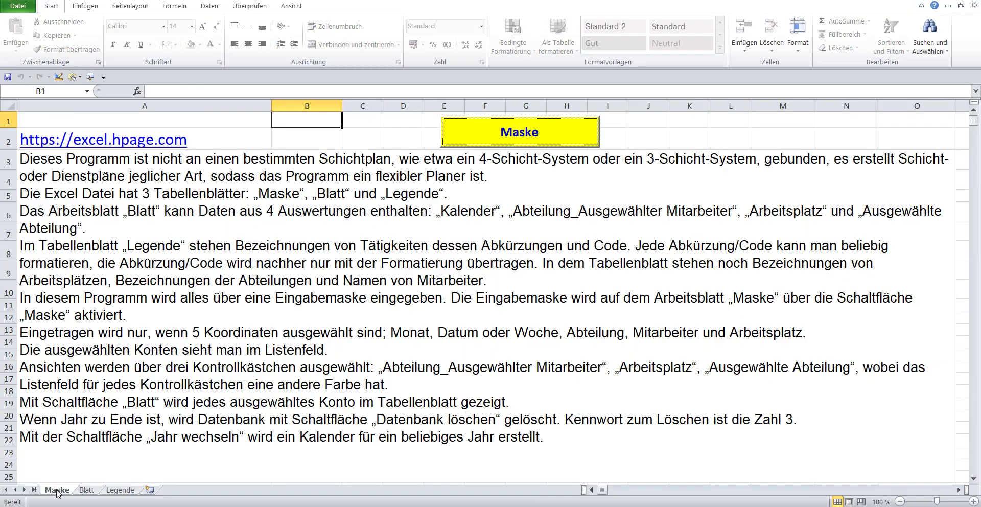
left_click(459, 128)
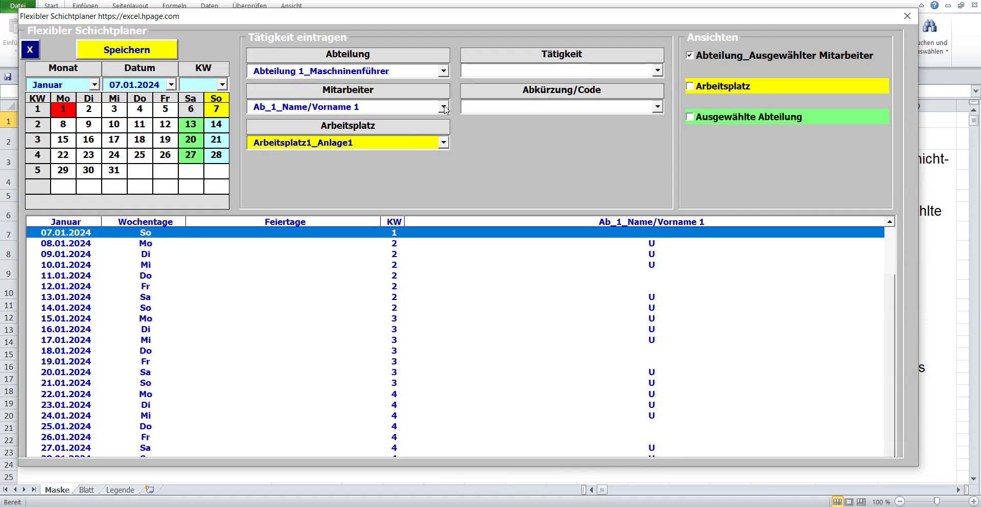
left_click(443, 108)
left_click_drag(446, 133, 445, 193)
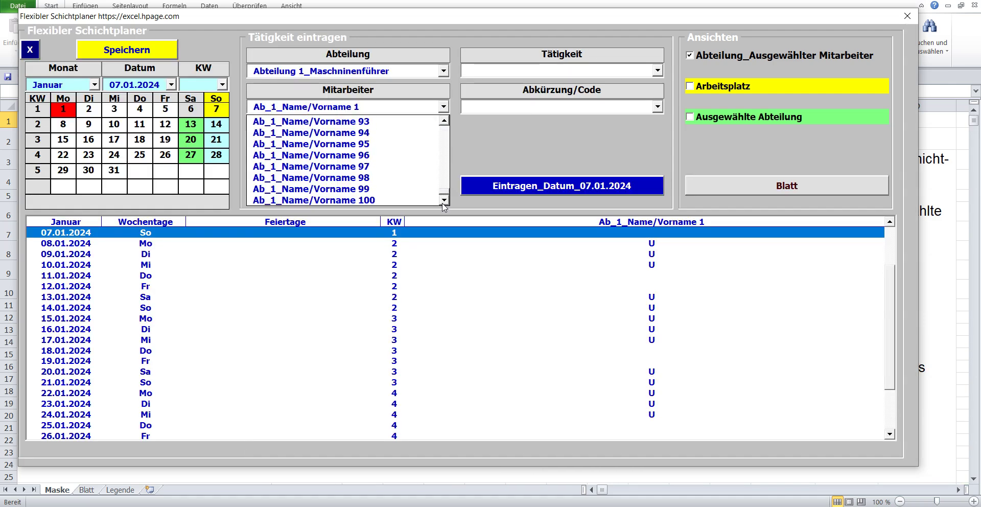
left_click(388, 200)
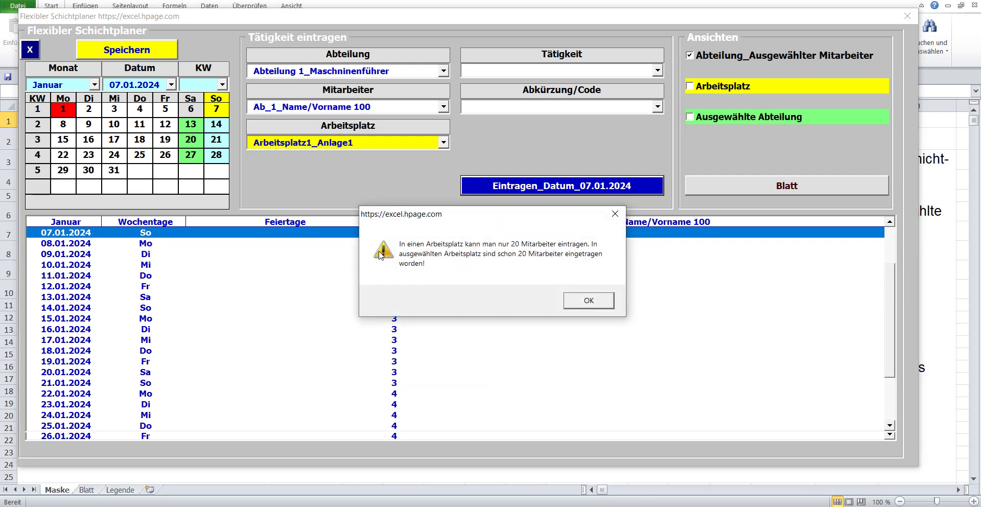
left_click(578, 305)
Step: Reselect Ab_1_Name/Vorname 1 and switch the planner to the Arbeitsplatz view
left_click(444, 107)
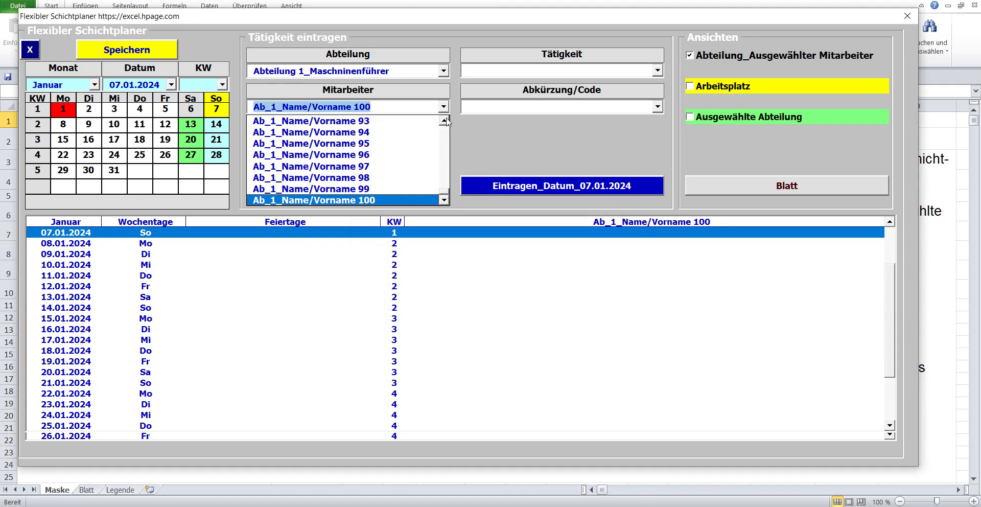
left_click_drag(445, 192, 444, 123)
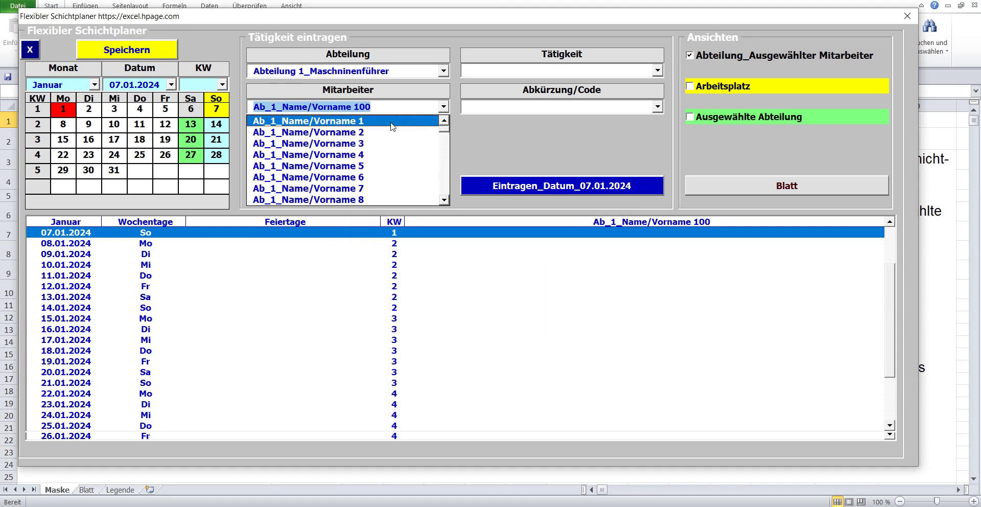
left_click(387, 123)
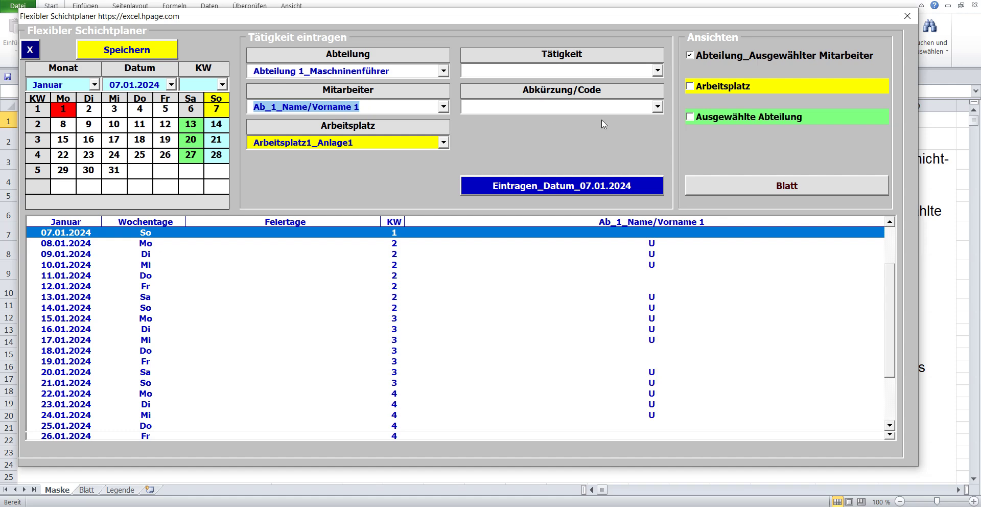
left_click(690, 86)
Step: Write the Arbeitsplatz1_Anlage1 view to Blatt, confirm Fertig!, and scroll through its 20 employee columns
left_click(705, 190)
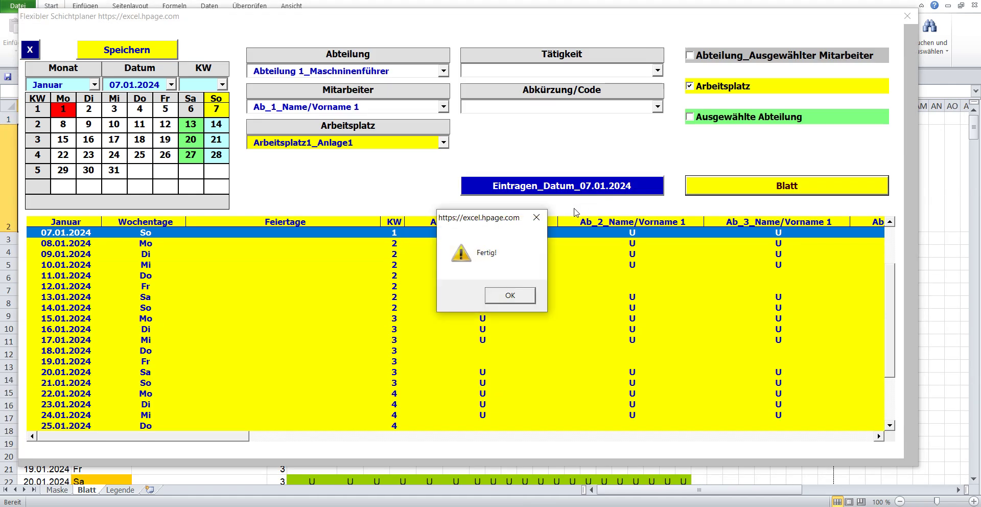
left_click(492, 301)
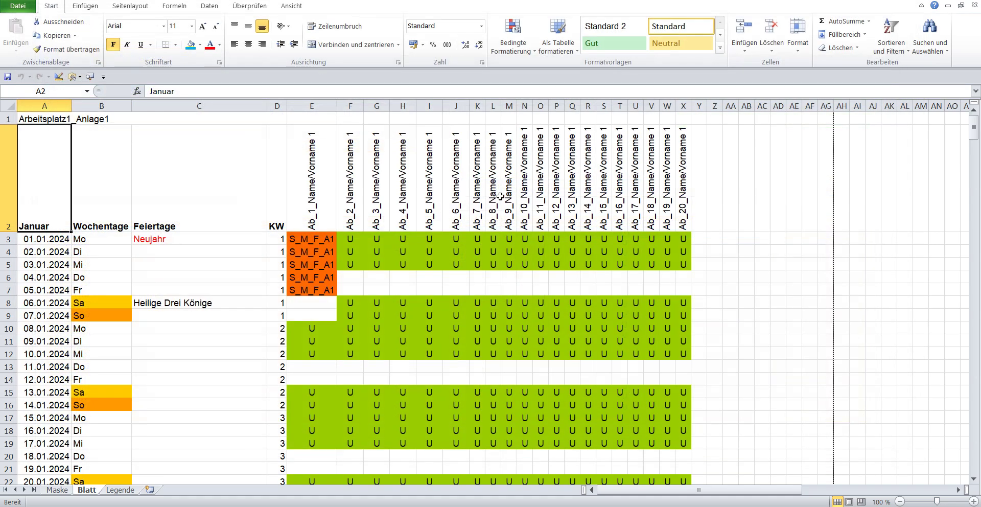
scroll(485, 171, "down", 4)
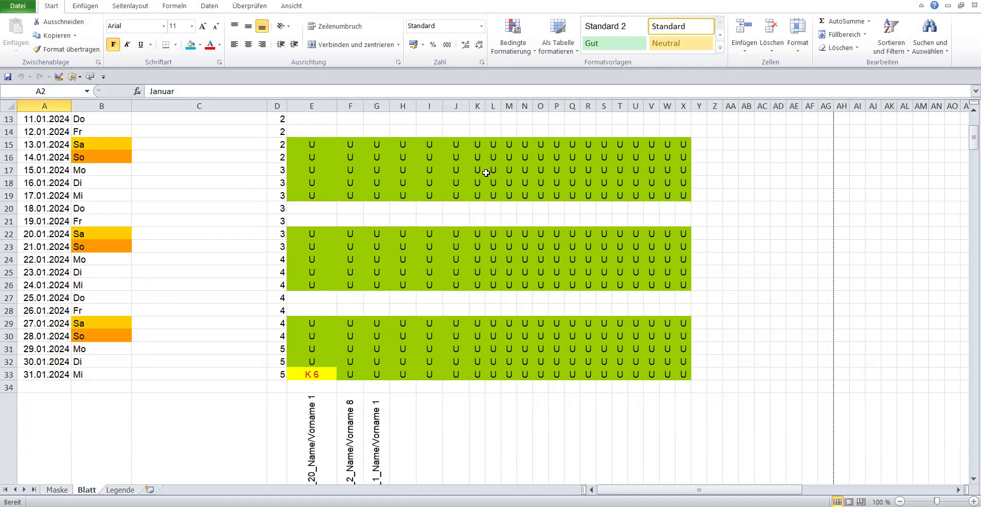
scroll(486, 173, "down", 3)
scroll(487, 173, "down", 4)
scroll(486, 172, "down", 4)
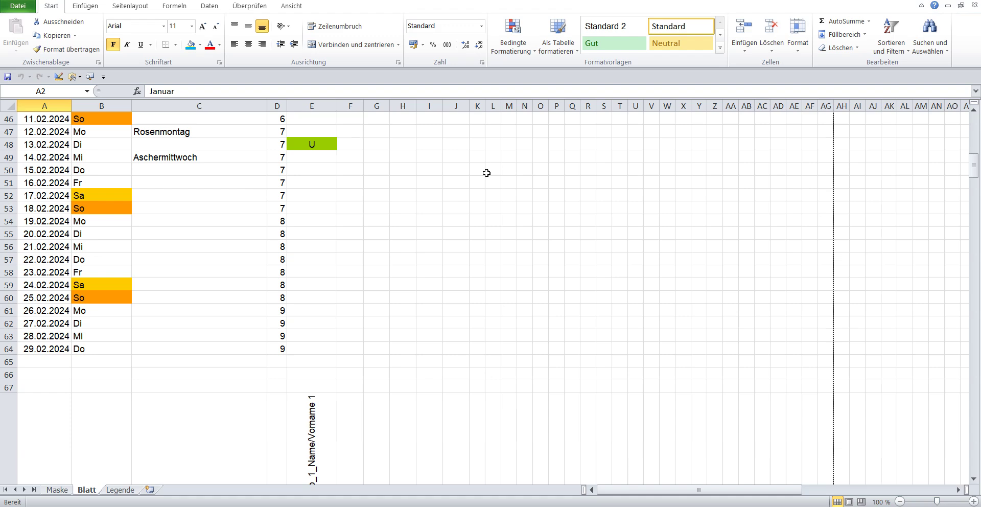
scroll(486, 172, "down", 5)
scroll(487, 172, "down", 4)
scroll(487, 173, "down", 4)
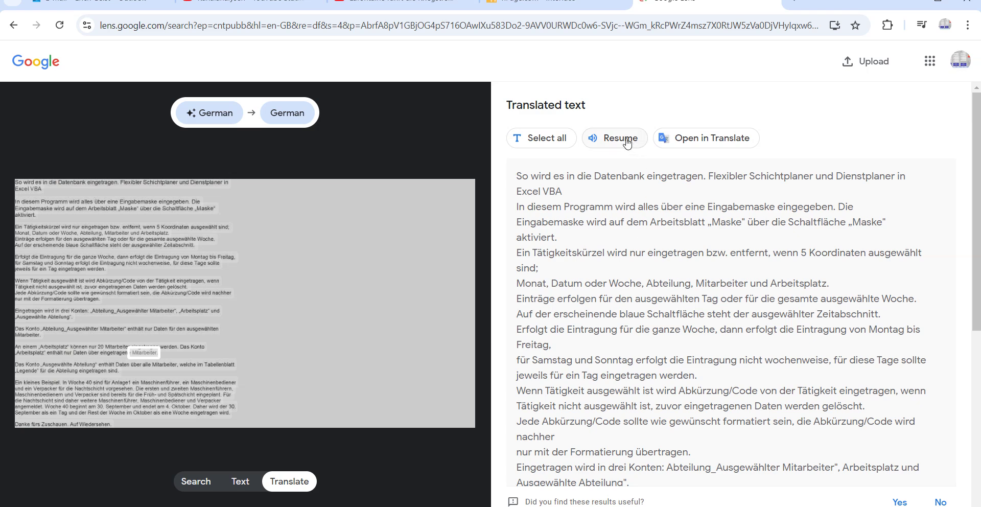
Step: Resume the Lens read-aloud through the Ausgewählte Abteilung sentence, then pause it
left_click(622, 142)
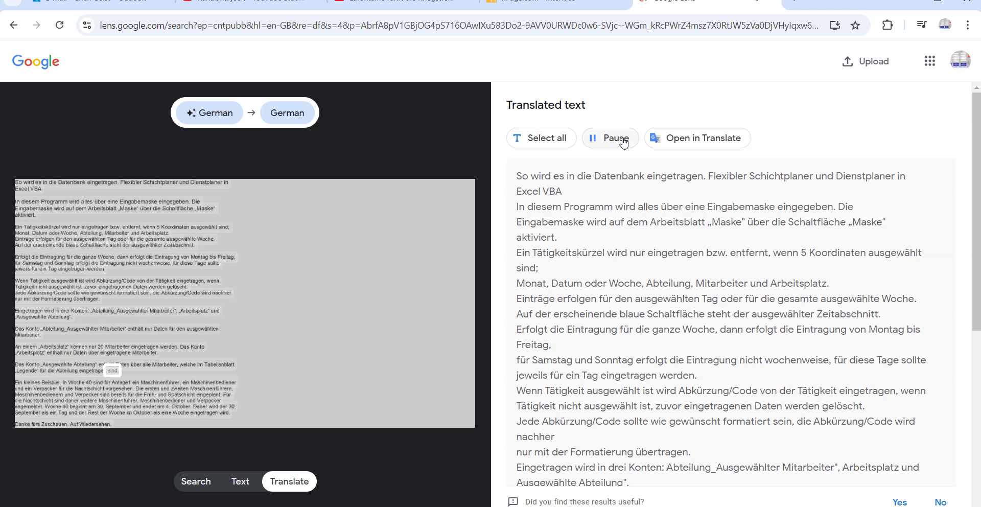
left_click(623, 143)
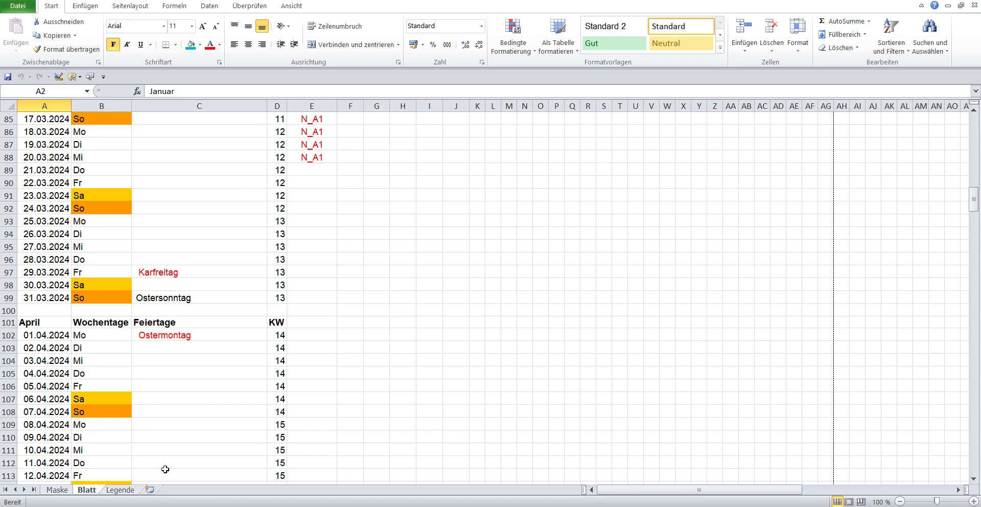
Step: Write the Ausgewählte Abteilung view for Abteilung 1_Maschinenführer to Blatt and confirm Fertig!
left_click(53, 492)
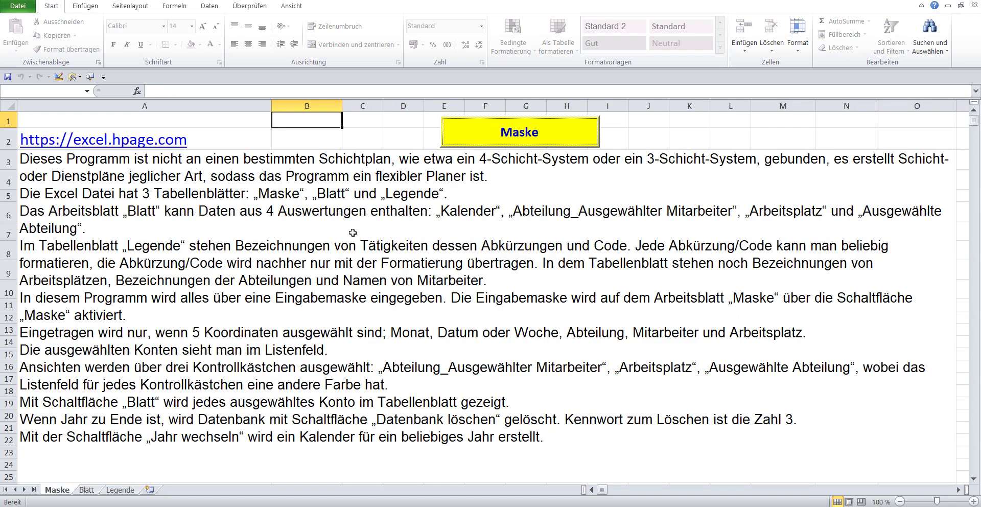
left_click(453, 133)
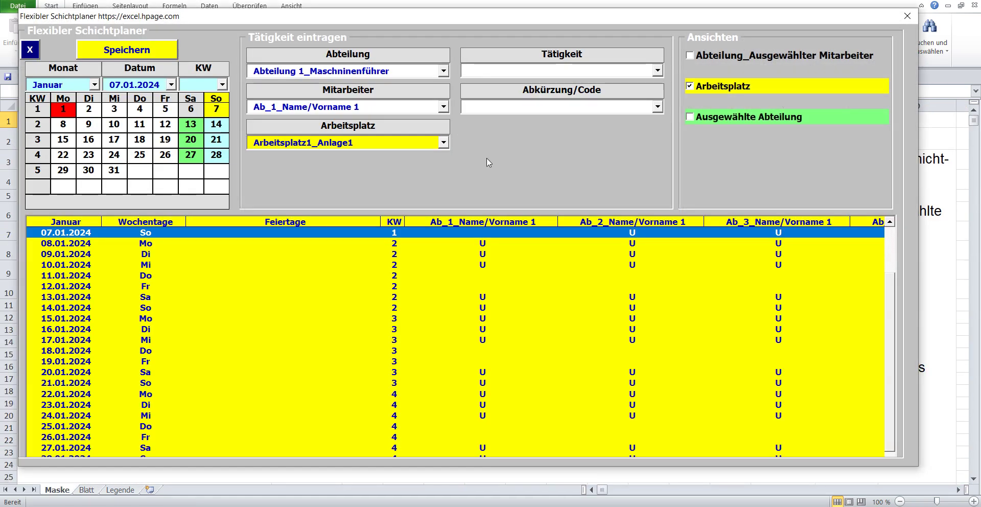
left_click(691, 117)
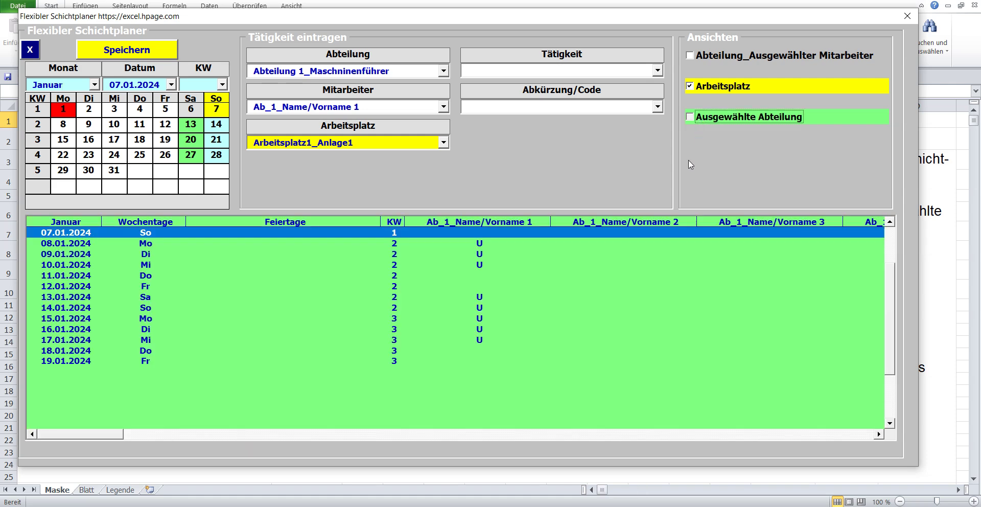
left_click(696, 186)
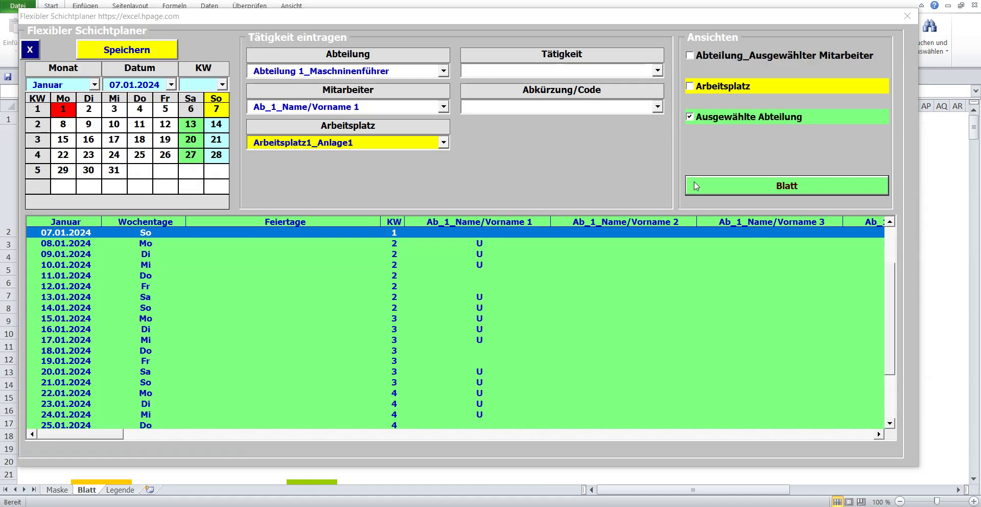
left_click(502, 292)
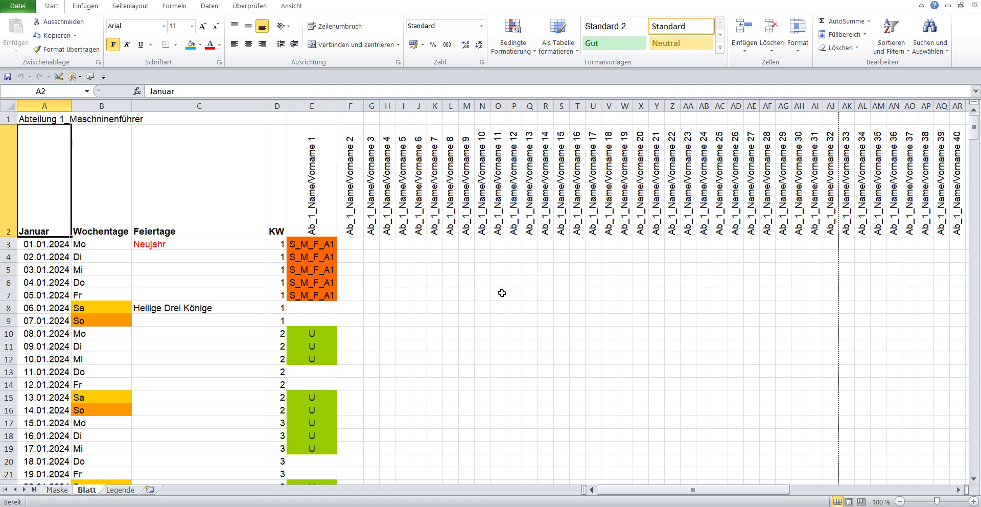
mouse_move(618, 489)
left_mouse_down()
mouse_move(819, 480)
mouse_move(506, 456)
left_mouse_up()
scroll(487, 289, "down", 5)
scroll(487, 290, "down", 3)
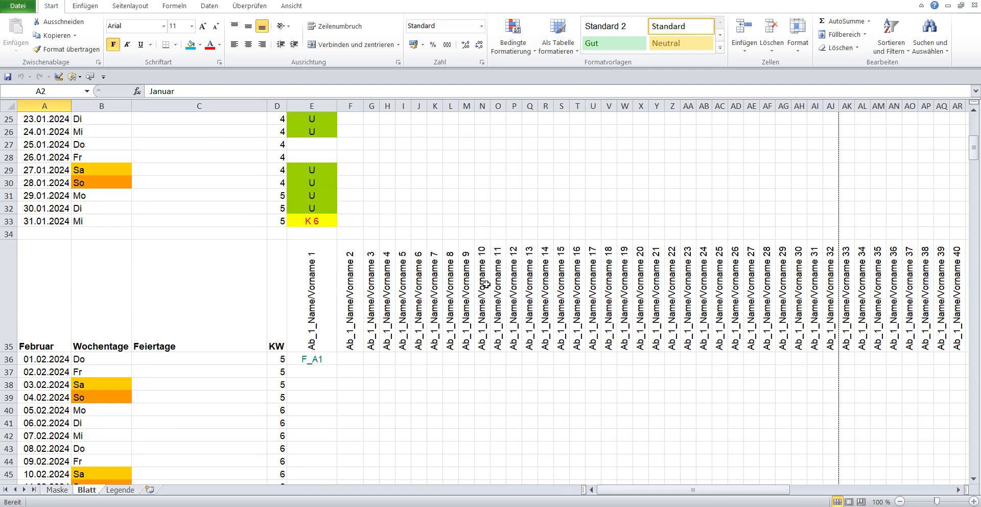
mouse_move(613, 489)
left_mouse_down()
mouse_move(766, 491)
mouse_move(613, 489)
left_mouse_up()
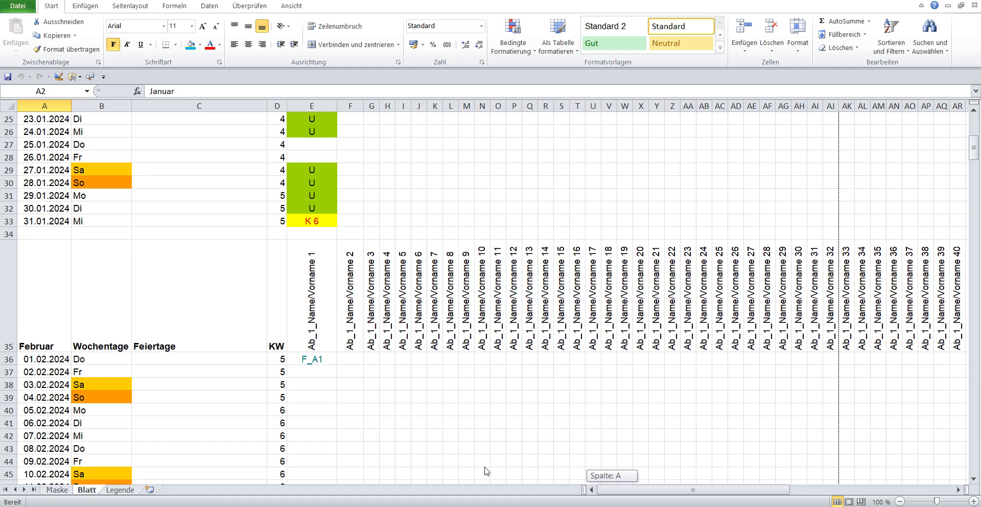
scroll(475, 375, "down", 3)
scroll(475, 374, "down", 5)
scroll(470, 353, "down", 3)
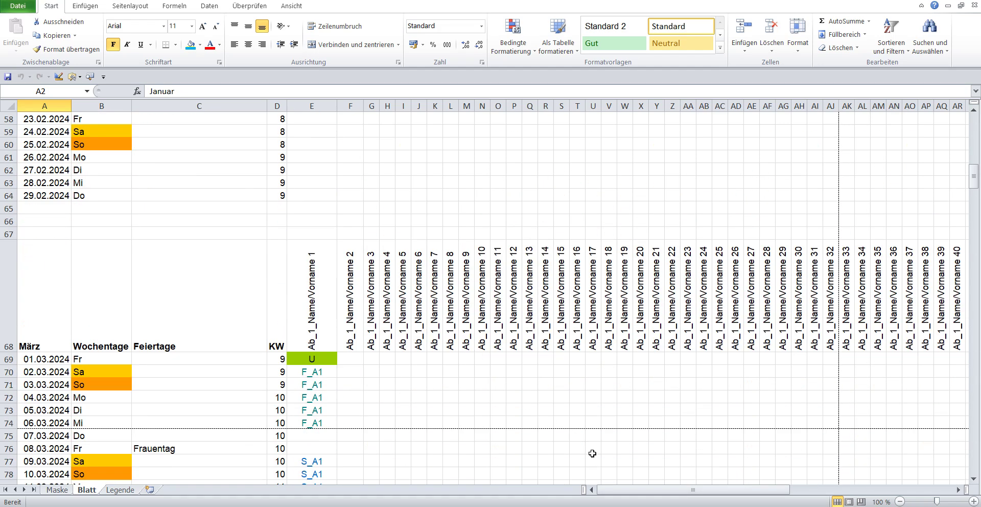
scroll(599, 371, "down", 3)
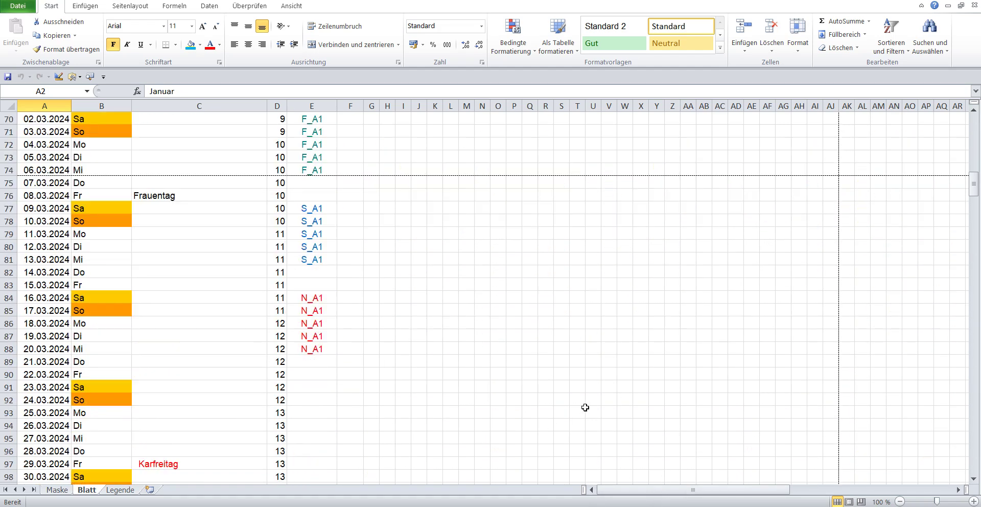
scroll(587, 409, "down", 1)
scroll(582, 411, "up", 3)
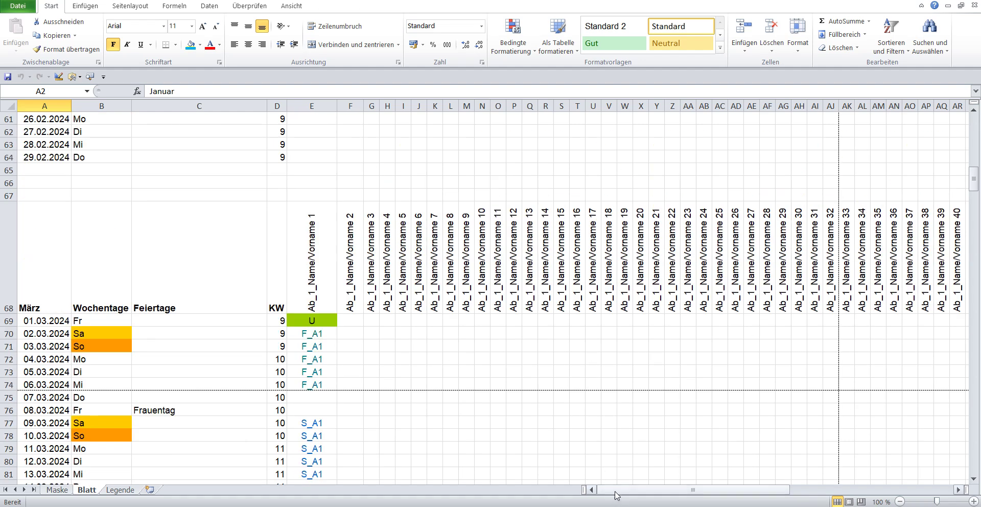
mouse_move(616, 489)
left_mouse_down()
mouse_move(803, 482)
mouse_move(253, 468)
left_mouse_up()
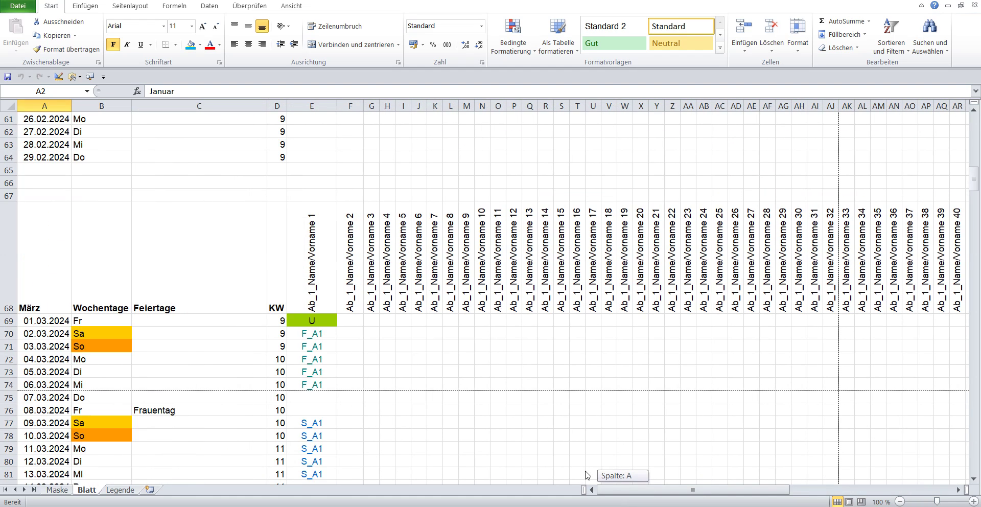
Step: Clear Legende cells D7:D101, keeping only Ab_1_Name/Vorname 1–5, then reopen the planner form
left_click(119, 489)
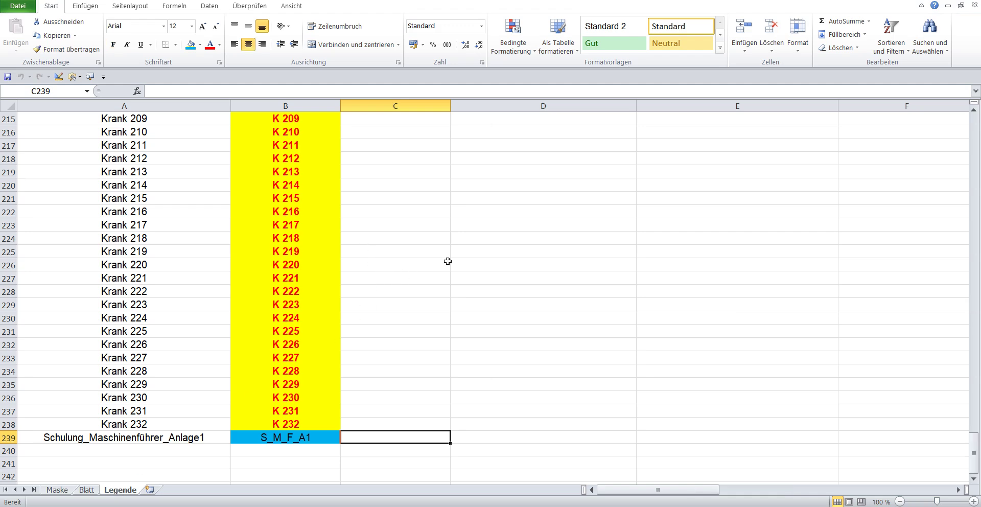
key("ctrl+Up")
key("ctrl+Up")
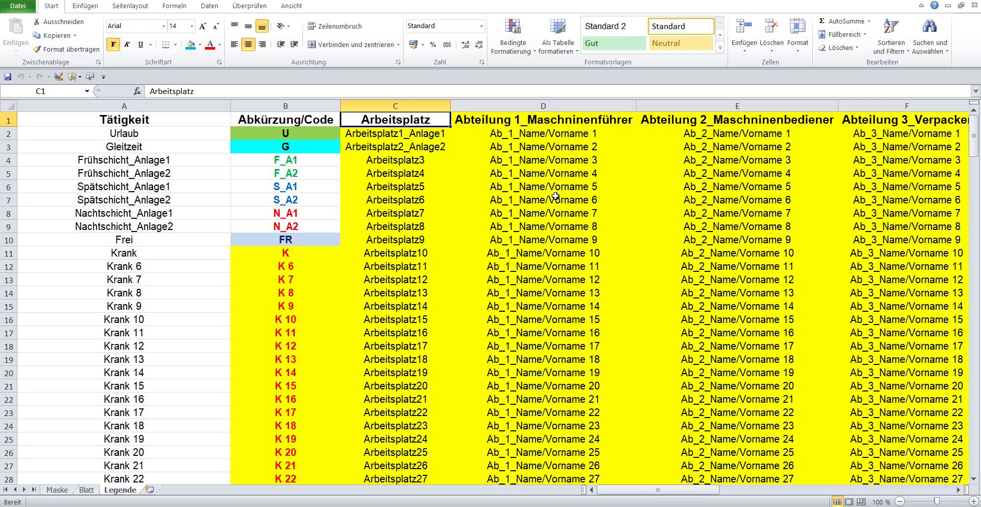
left_click_drag(555, 196, 531, 500)
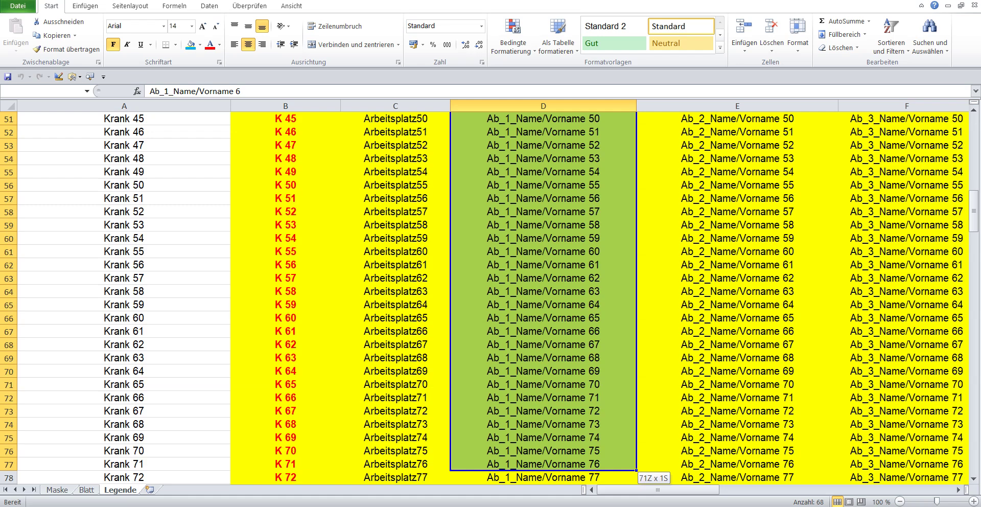
mouse_move(531, 500)
left_mouse_down()
mouse_move(636, 471)
mouse_move(508, 238)
left_mouse_up()
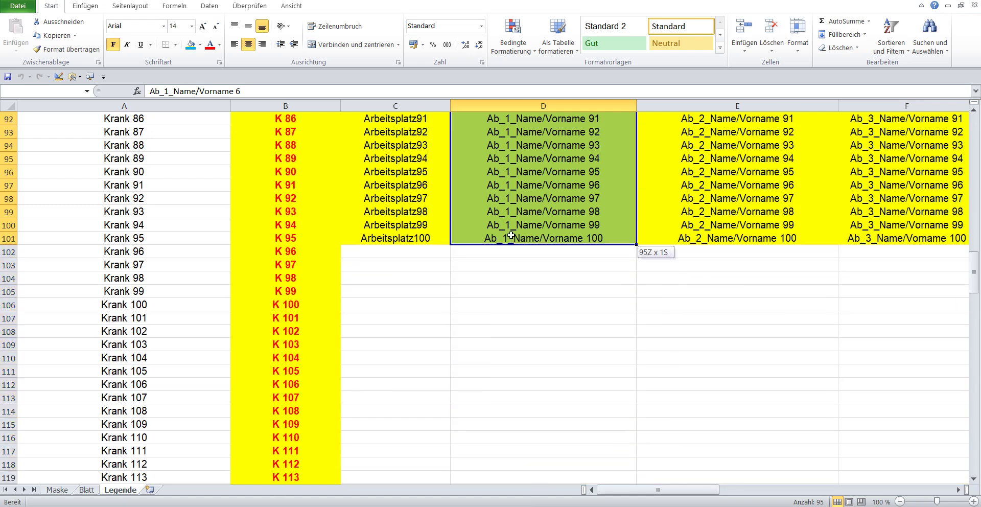
key("Delete")
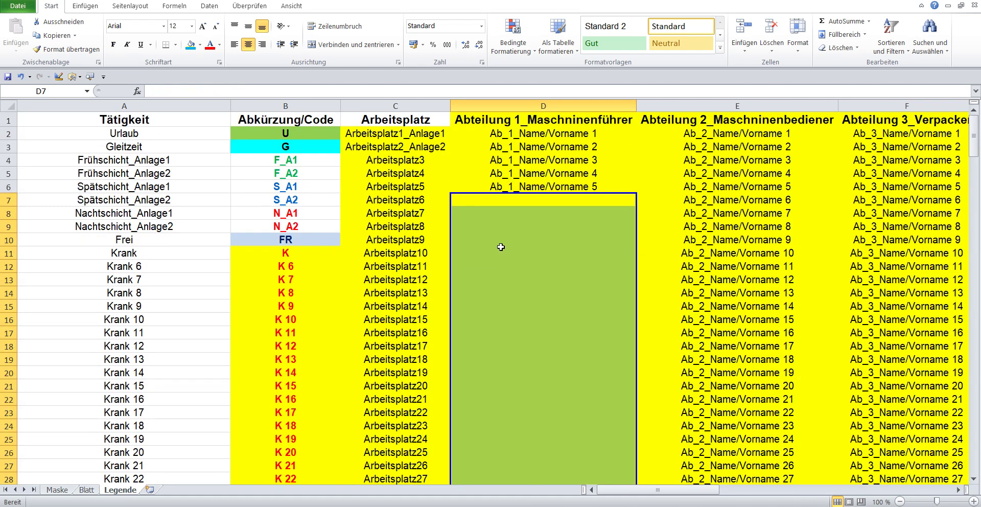
left_click(56, 490)
left_click(471, 136)
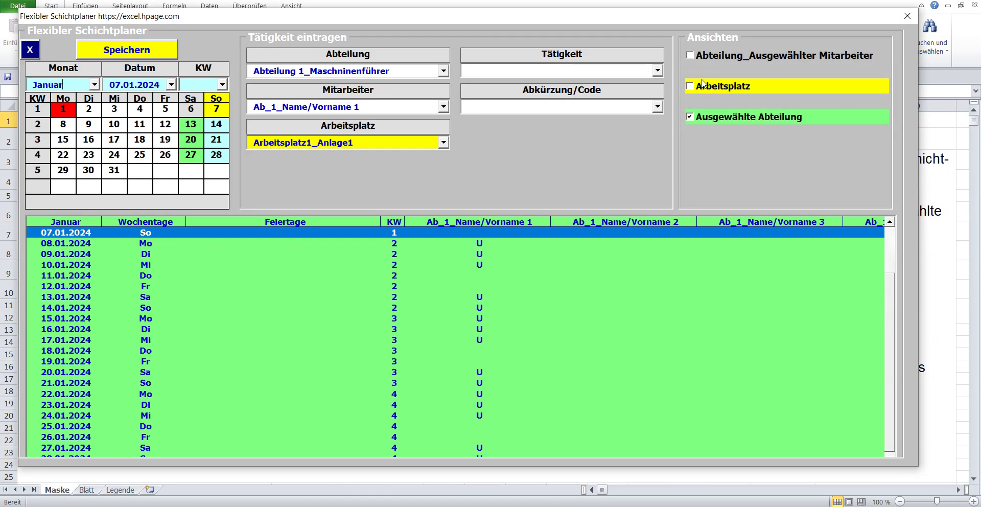
Step: Regenerate the Ausgewählte Abteilung schedule on Blatt, now with columns for Ab_1_Name/Vorname 1–5 only
left_click(703, 85)
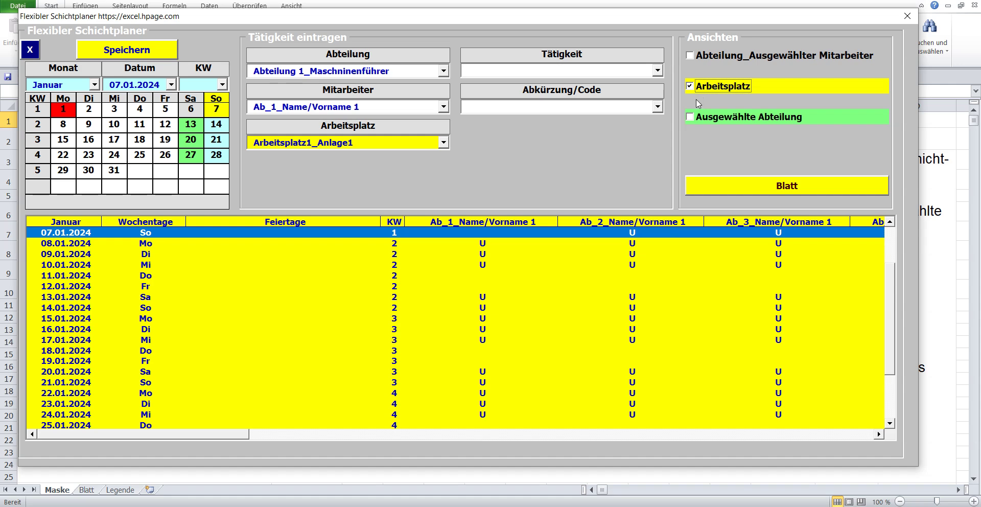
left_click(690, 116)
left_click(692, 185)
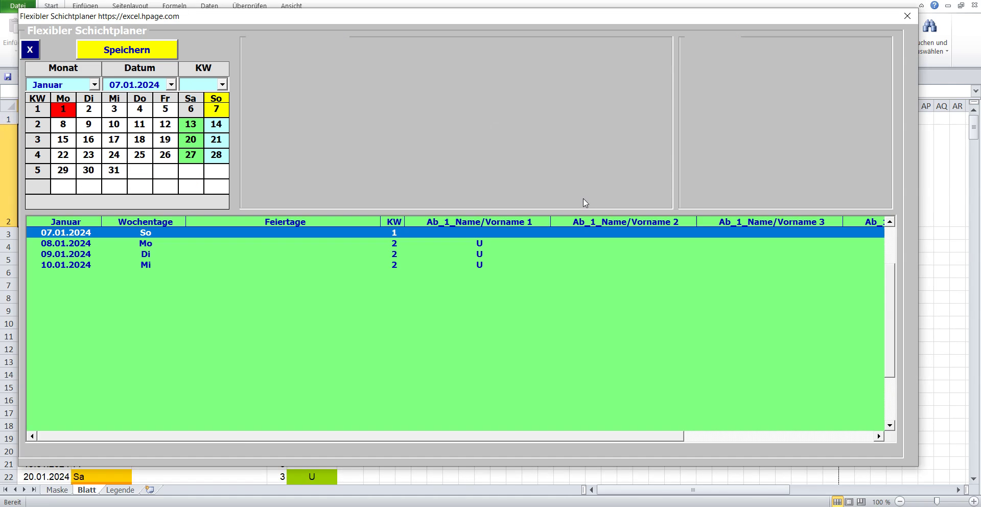
left_click(511, 295)
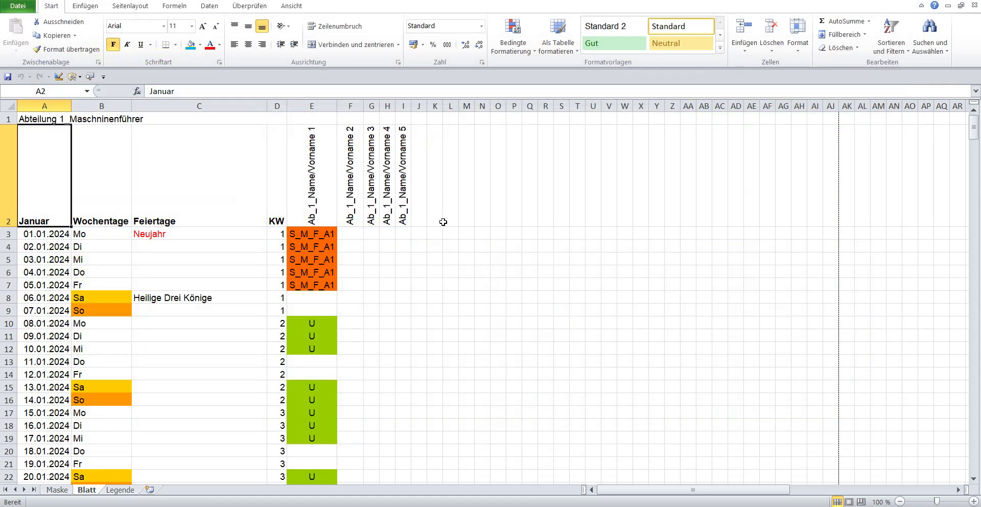
Step: Check header cells E2:J2 and the January and February columns on Blatt, then return to Maske
left_click_drag(312, 167, 416, 173)
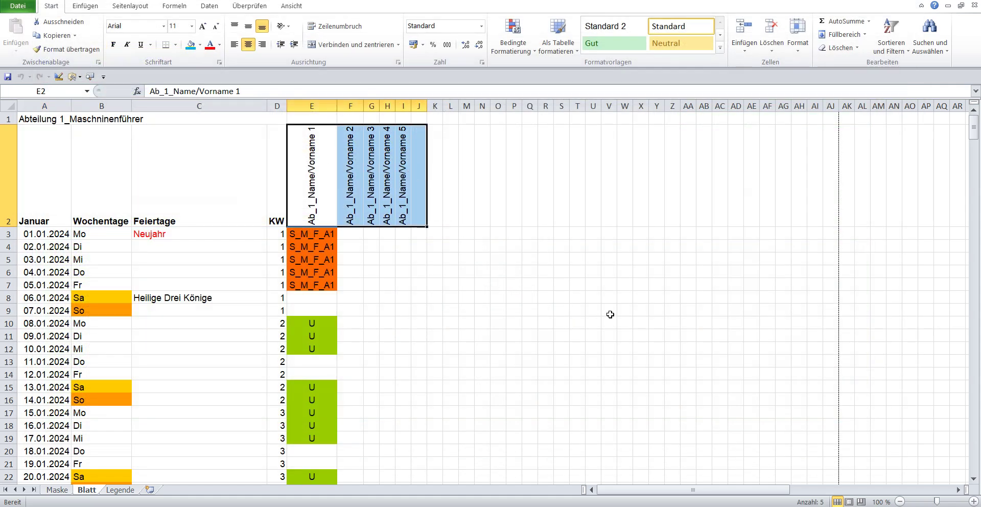
scroll(611, 313, "down", 5)
scroll(611, 313, "down", 3)
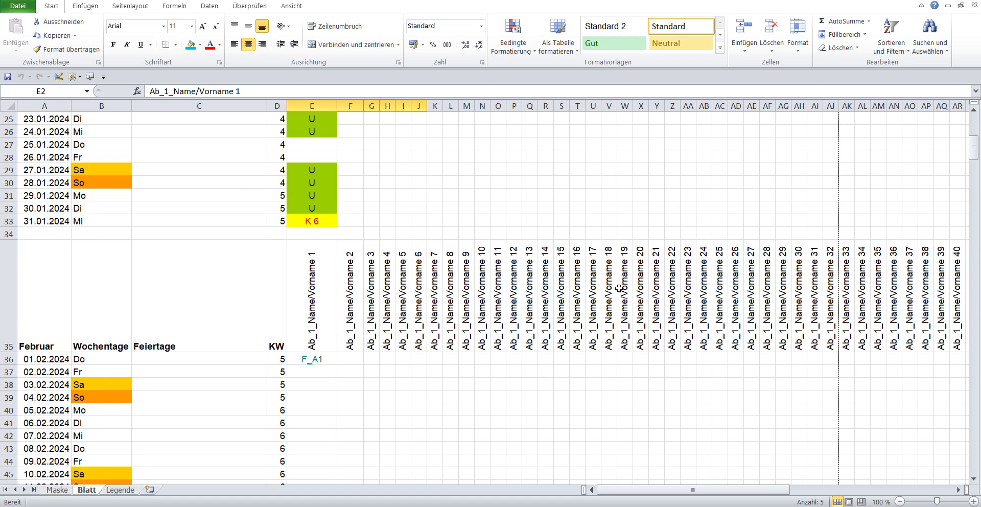
scroll(468, 234, "up", 4)
scroll(468, 234, "up", 4)
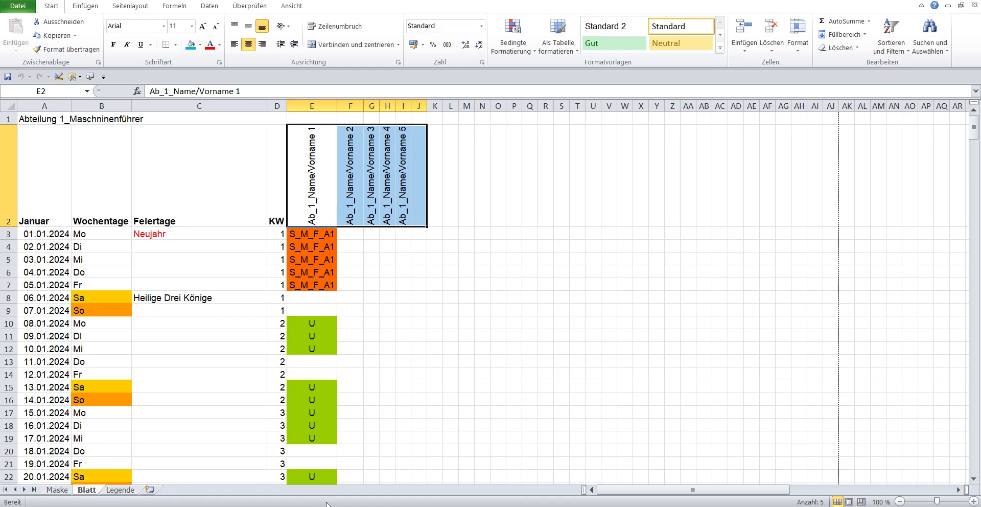
scroll(457, 405, "down", 4)
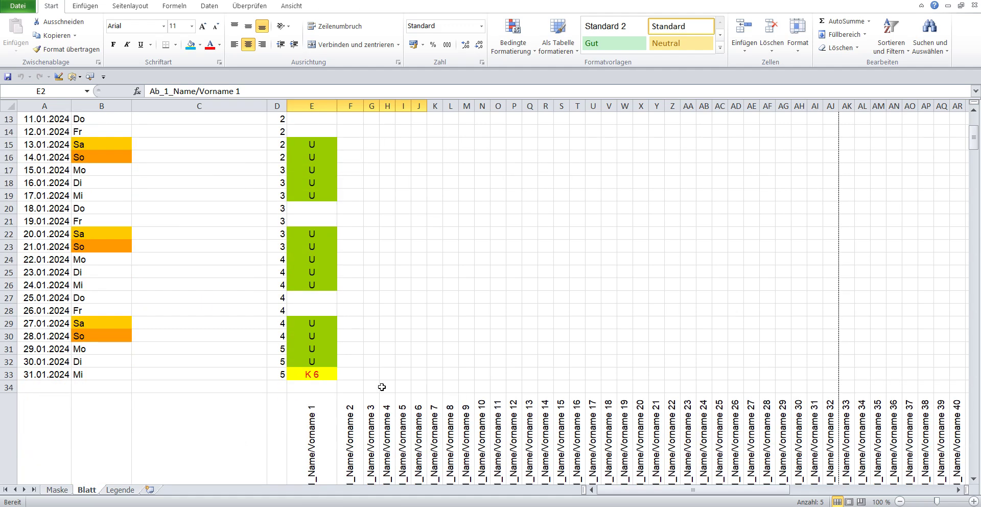
left_click(53, 490)
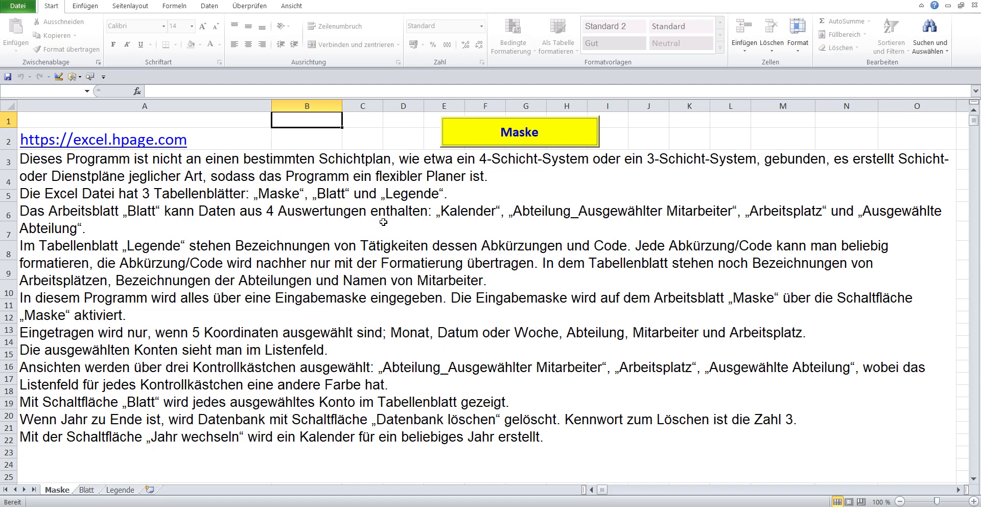
Step: Enter Urlaub (code U) for Ab_1_Name/Vorname 1 on 01.02.2024 in the planner form
left_click(482, 124)
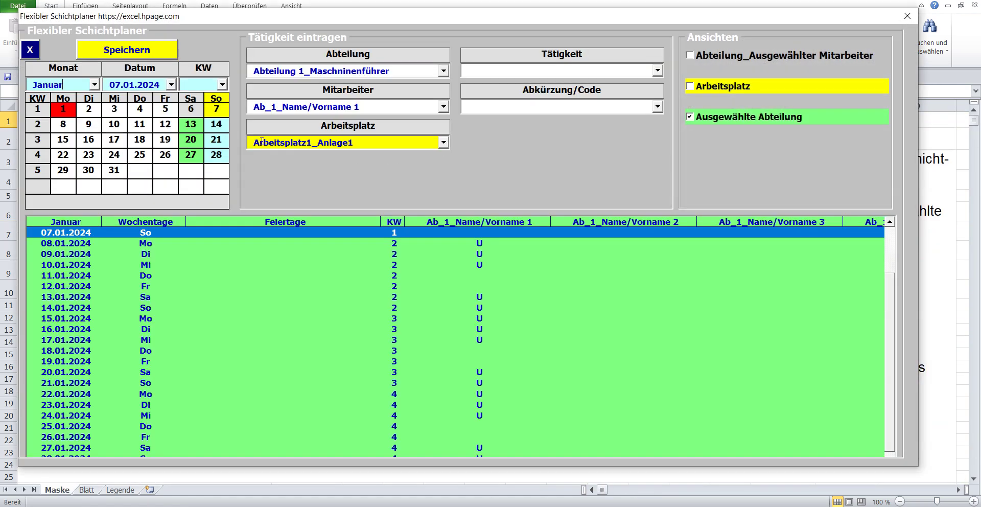
left_click(95, 85)
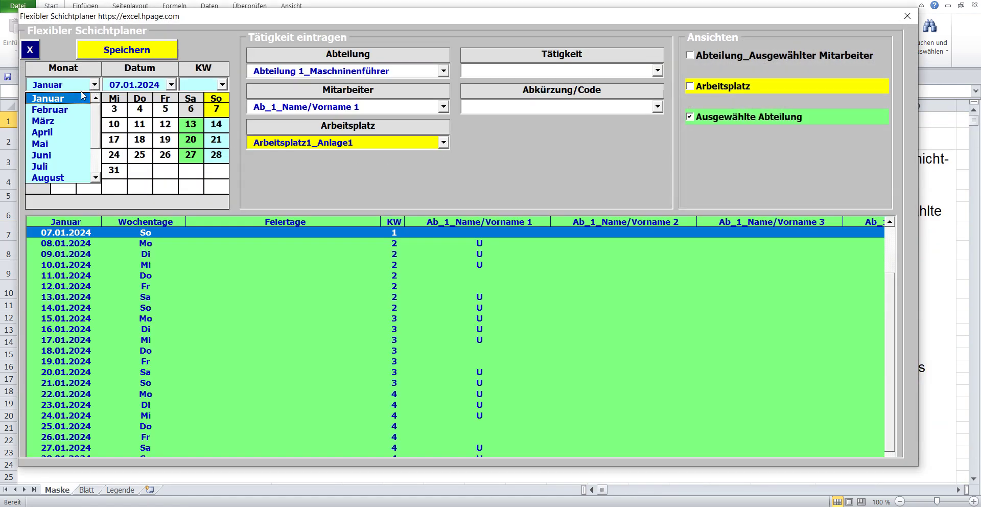
left_click(59, 107)
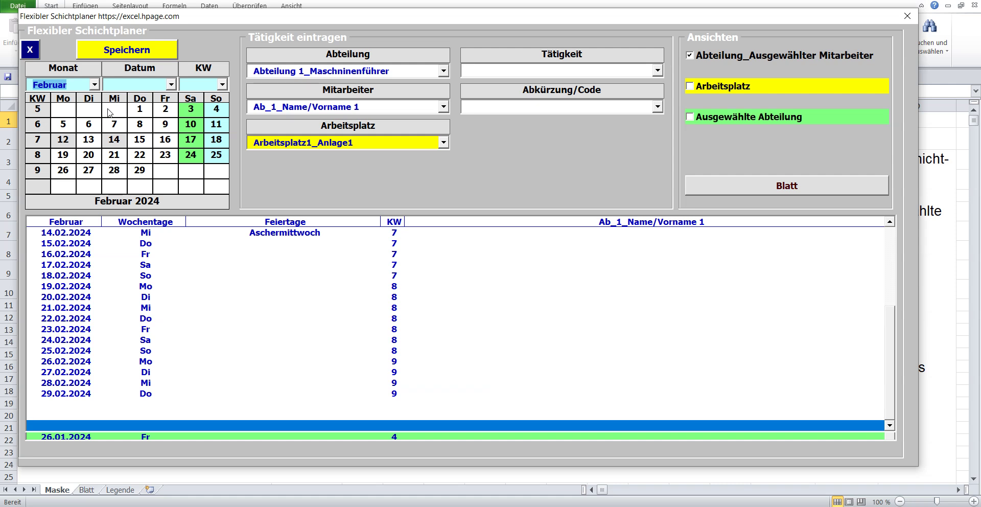
left_click(171, 86)
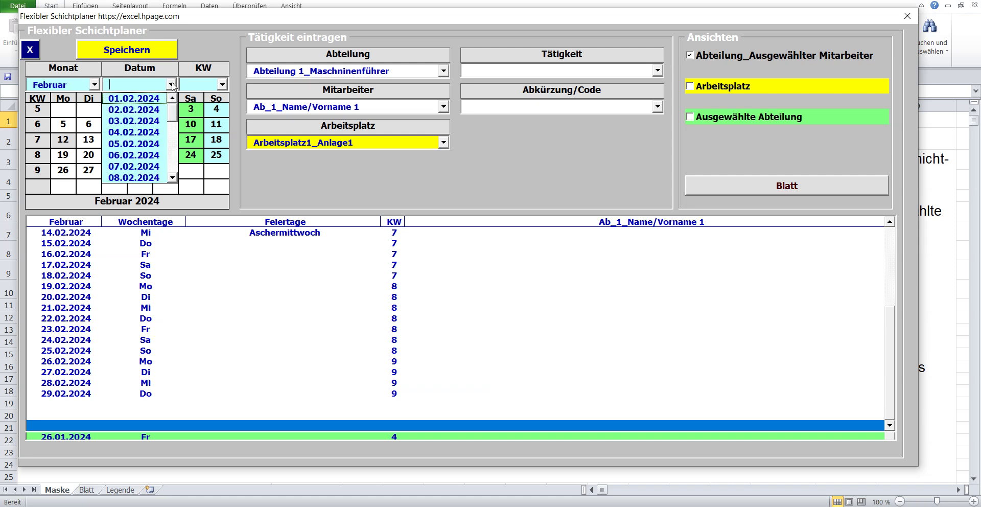
left_click(149, 98)
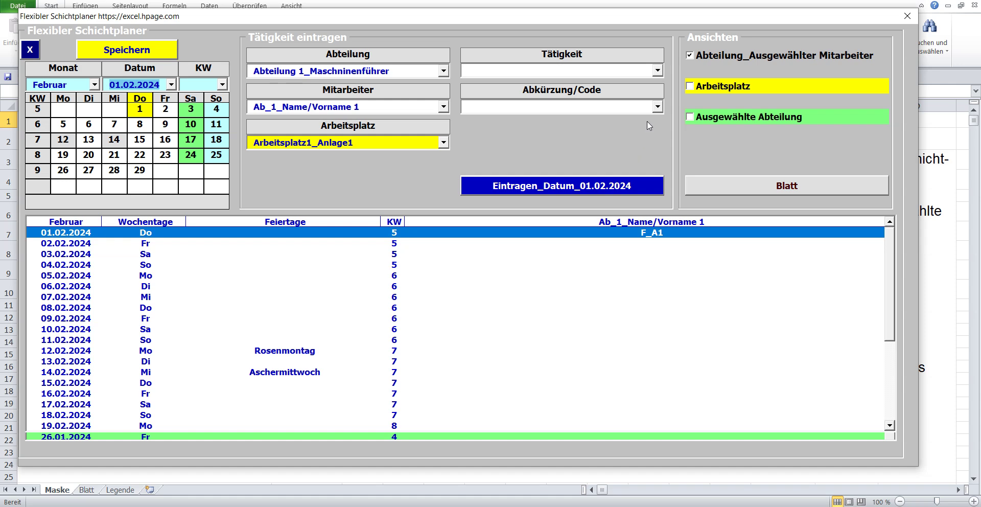
left_click(660, 70)
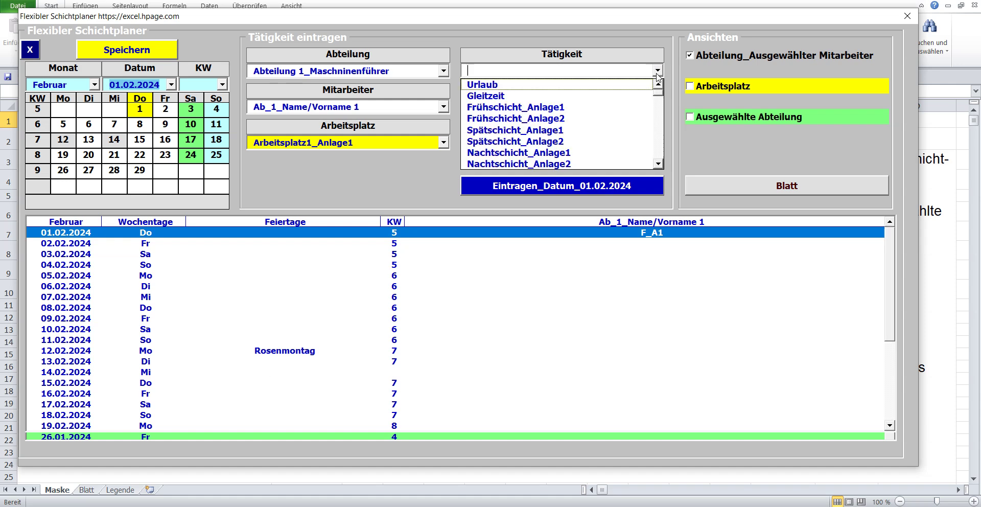
left_click(540, 83)
left_click(629, 194)
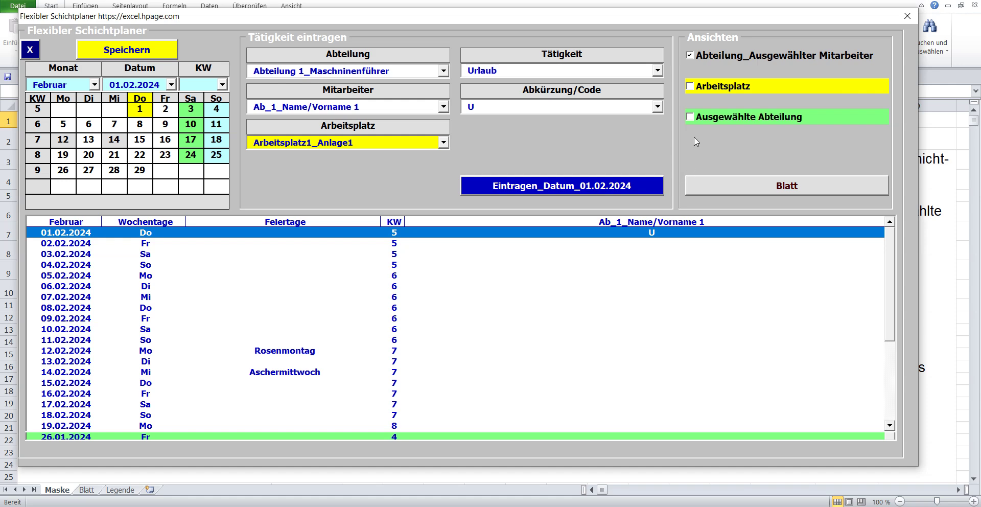
Step: Tick Ausgewählte Abteilung and transfer the department's entries to the Blatt sheet
left_click(710, 117)
left_click(706, 189)
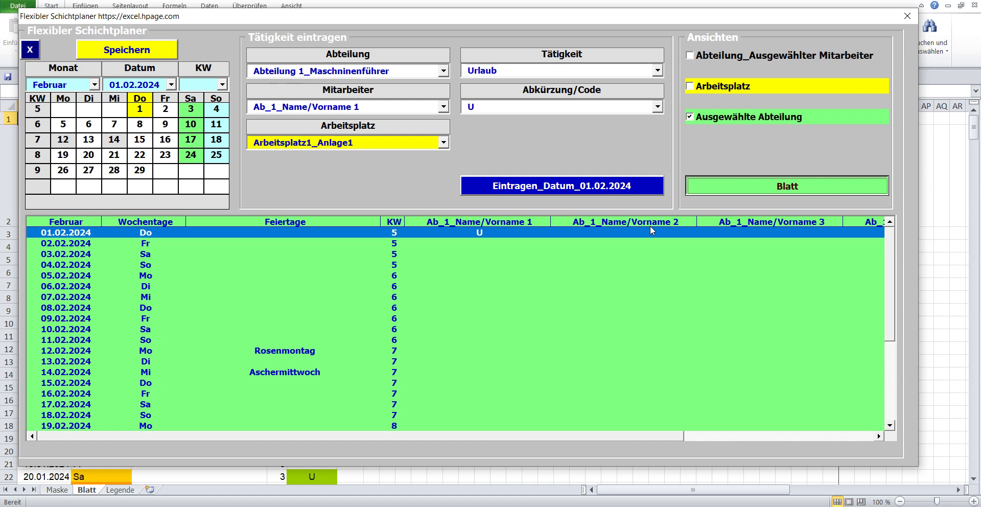
left_click(587, 183)
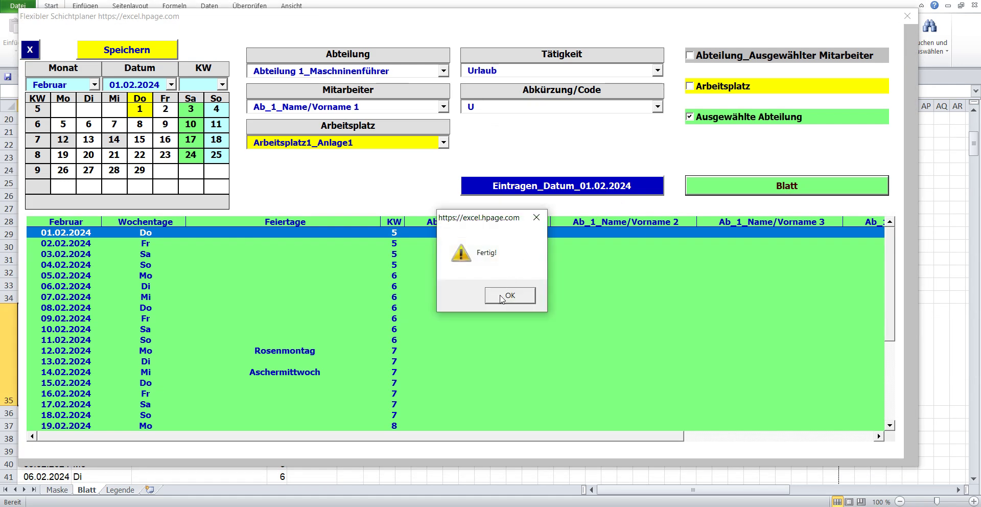
Step: Confirm Fertig! and check the January and February name headers, with U on 01.02.2024
left_click(500, 298)
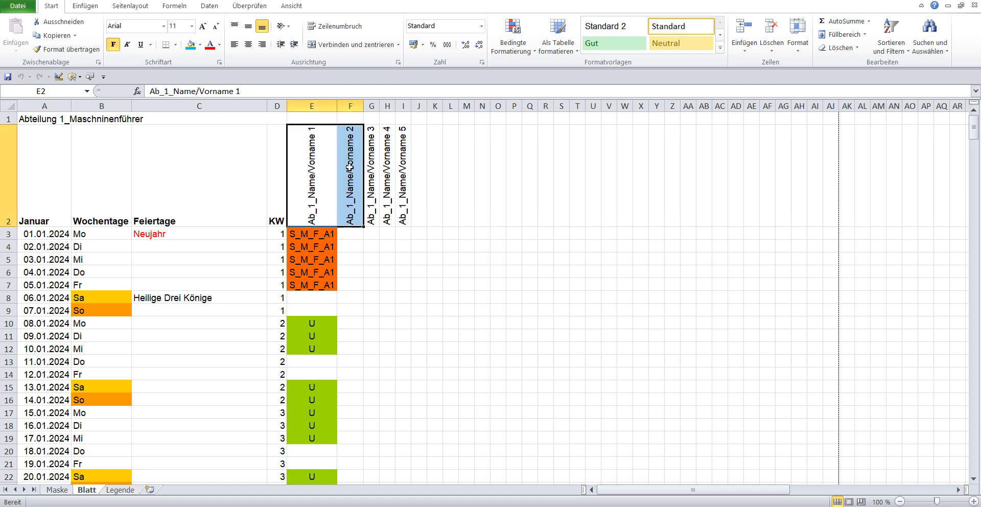
left_click_drag(302, 161, 503, 169)
left_click(48, 204)
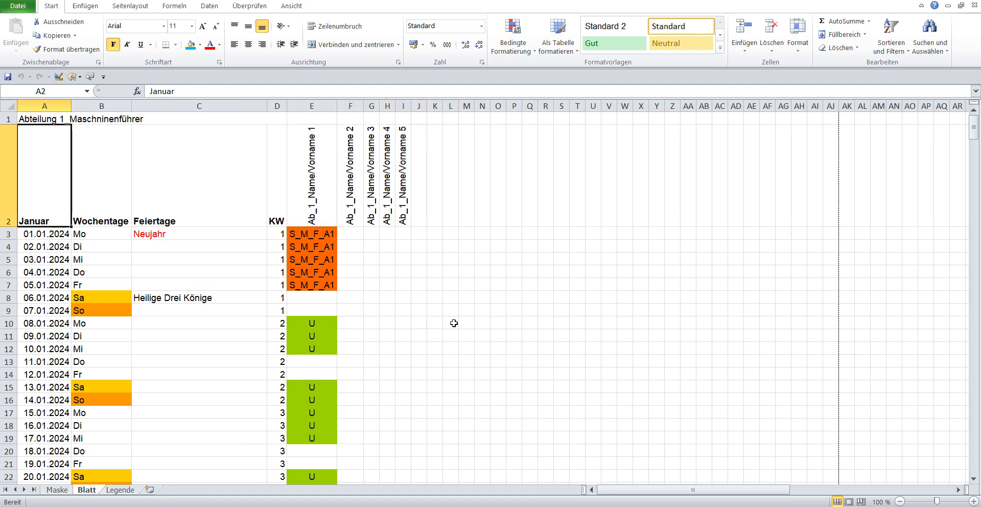
scroll(453, 319, "down", 4)
scroll(451, 314, "down", 4)
left_click_drag(293, 274, 467, 292)
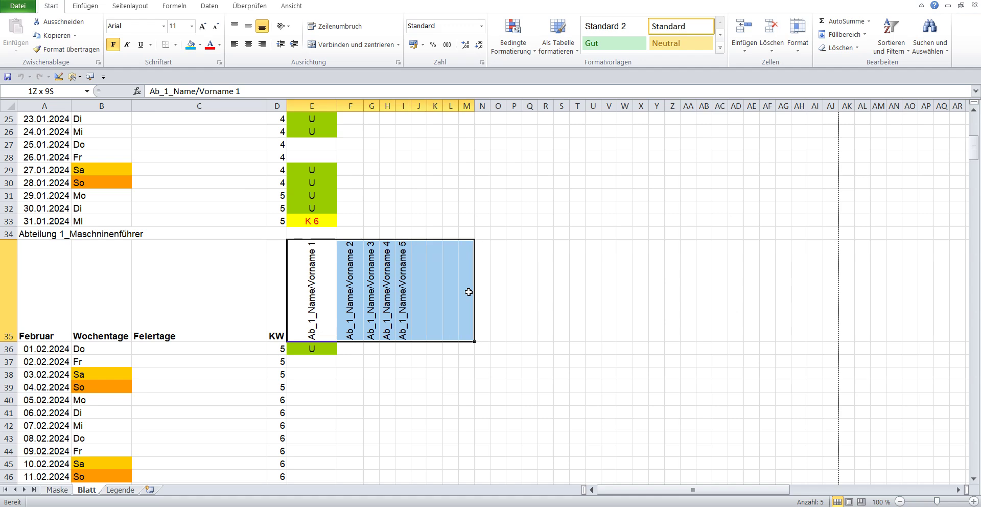
left_click(28, 316)
scroll(449, 438, "down", 4)
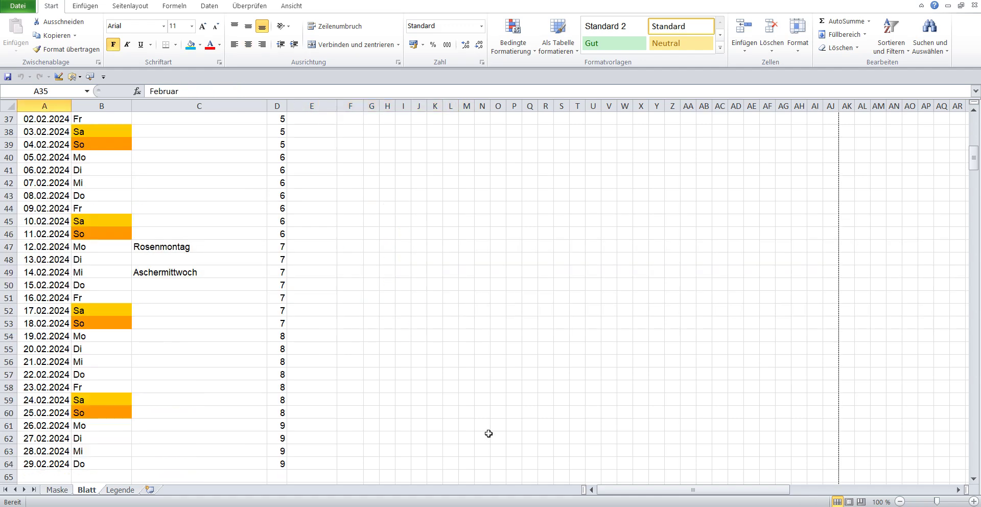
scroll(487, 429, "down", 5)
scroll(225, 408, "down", 3)
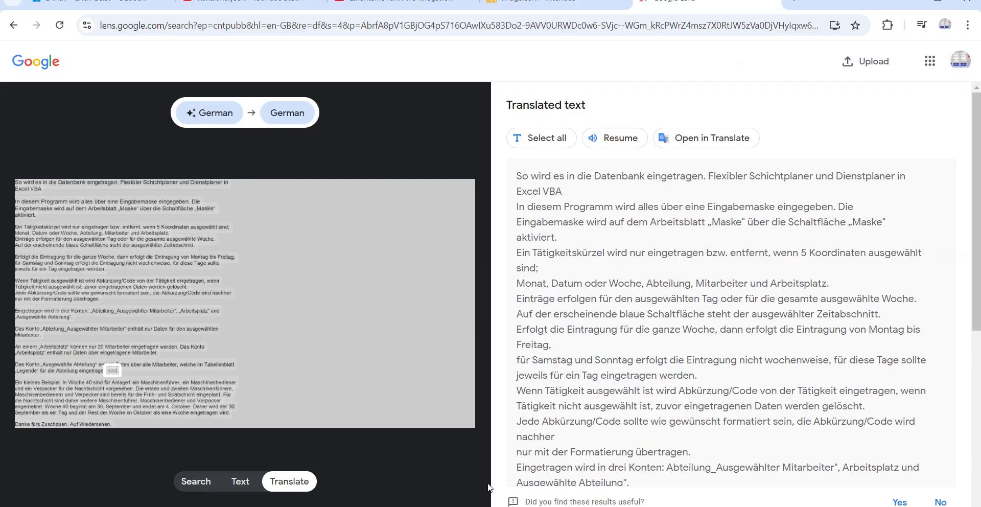
left_click(611, 144)
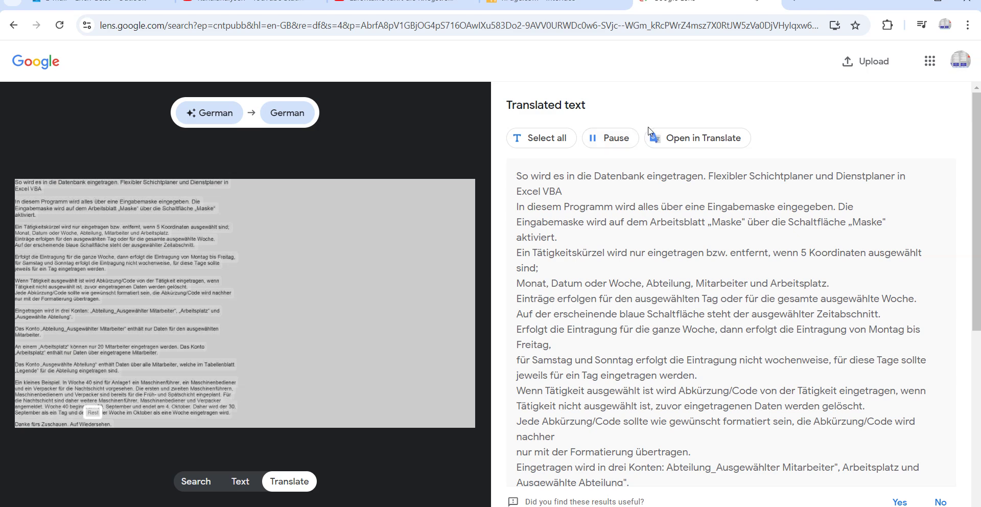
left_click(621, 139)
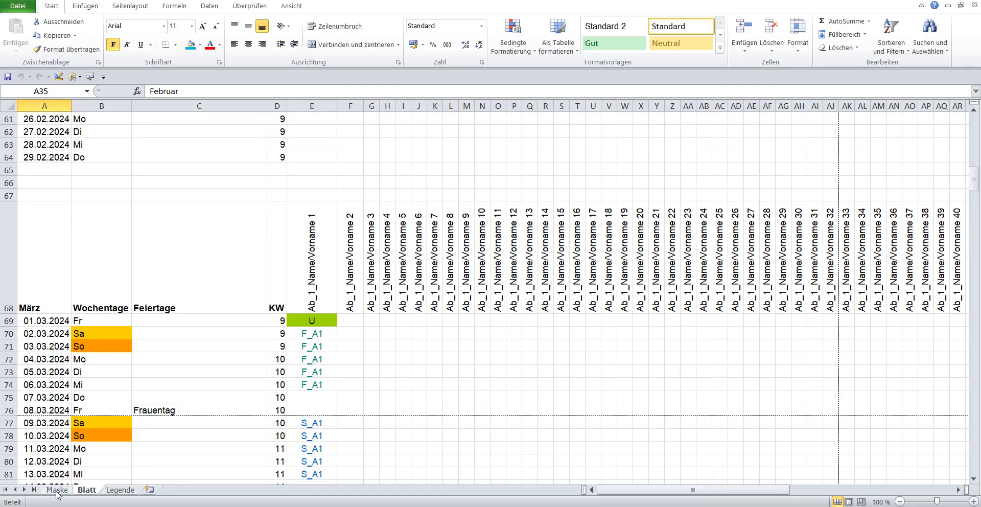
Step: Open the planner form in Excel and select September 2024 with date 30.09.2024
left_click(57, 490)
left_click(472, 137)
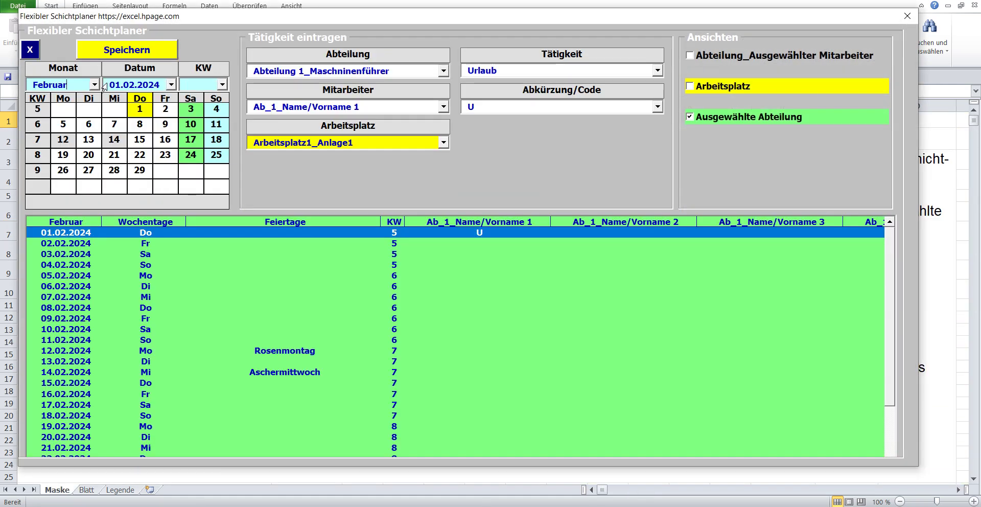
left_click(95, 85)
scroll(95, 127, "up", 1)
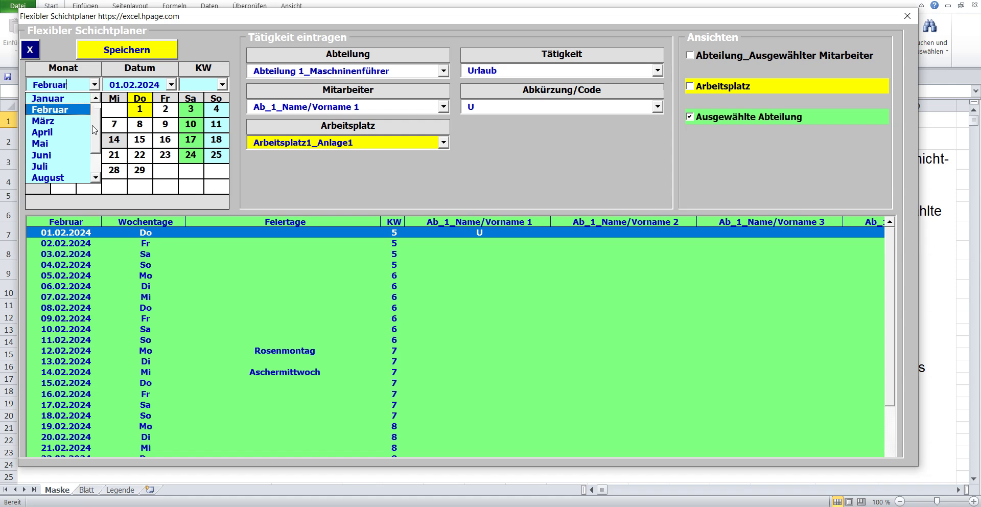
left_click_drag(95, 112, 97, 151)
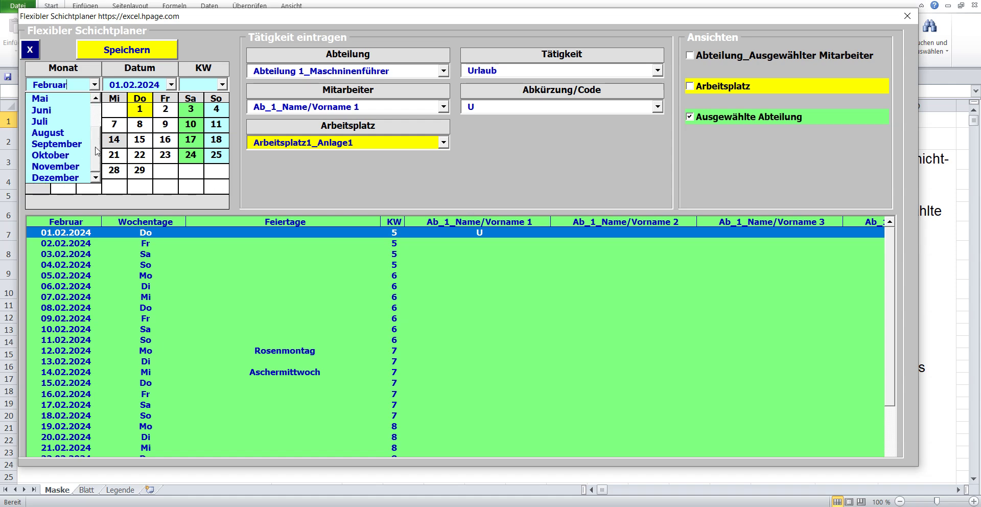
left_click(69, 144)
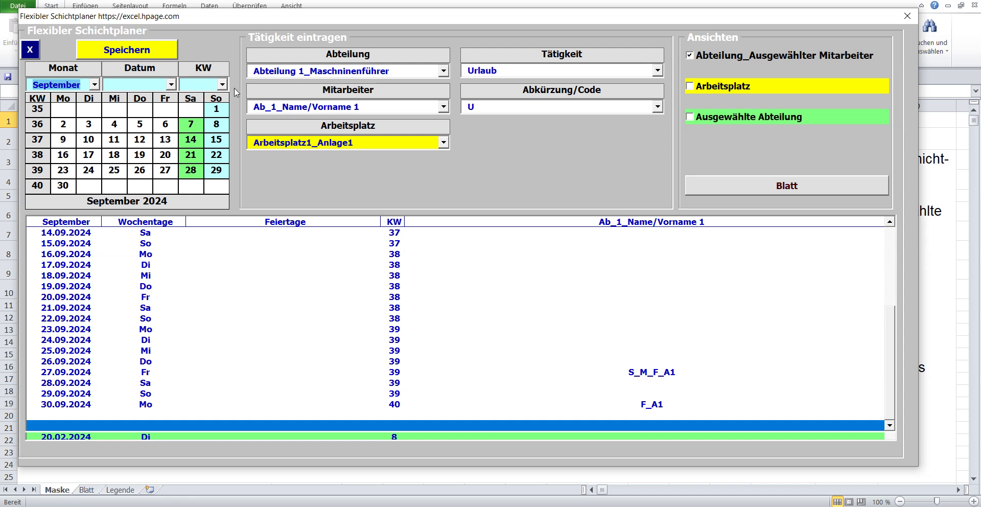
left_click(224, 85)
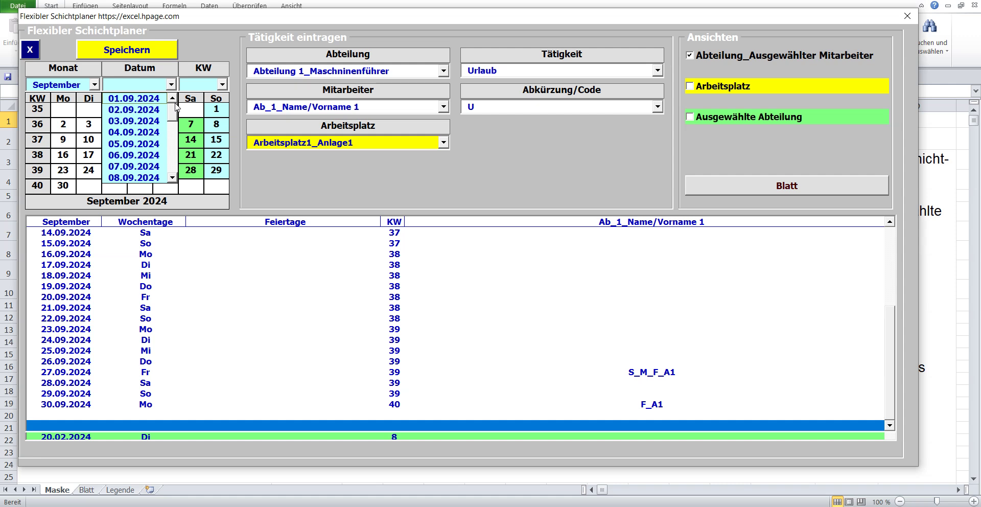
left_click_drag(175, 106, 172, 163)
left_click(156, 178)
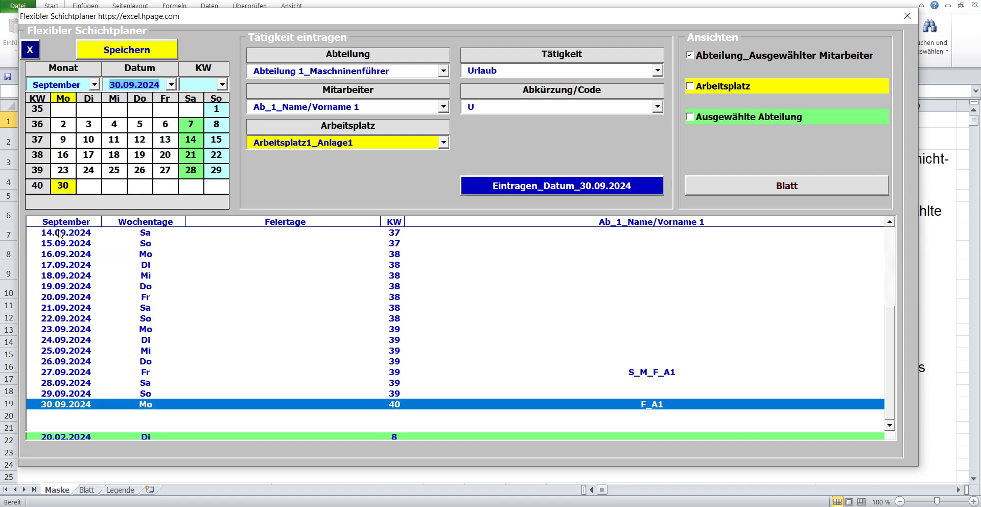
Step: Switch the planner to October 2024, calendar week 40, leaving the department unchanged
left_click(94, 85)
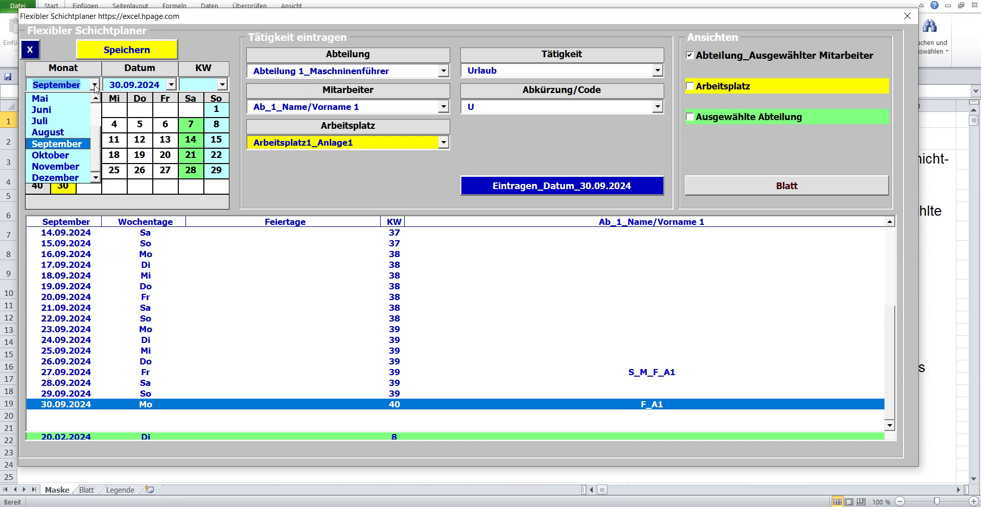
left_click(51, 155)
left_click(223, 85)
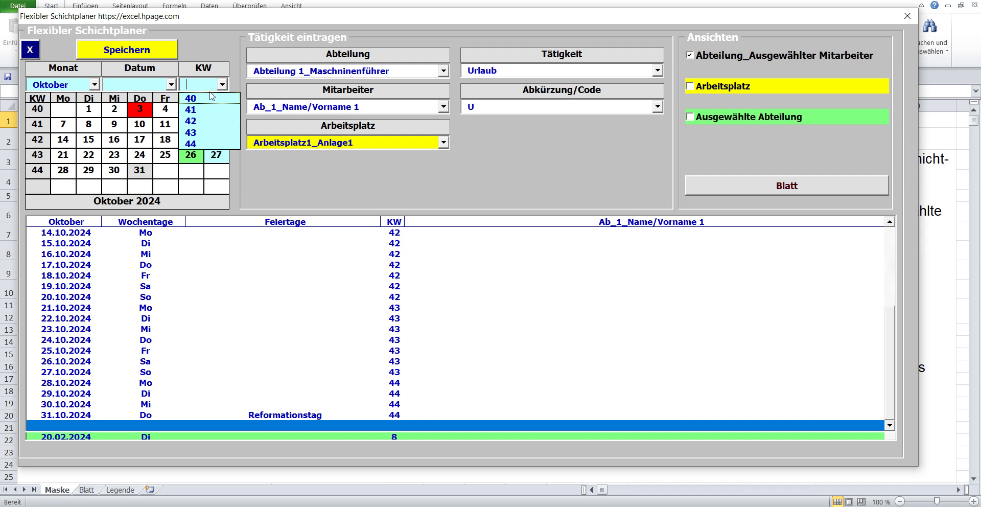
left_click(209, 98)
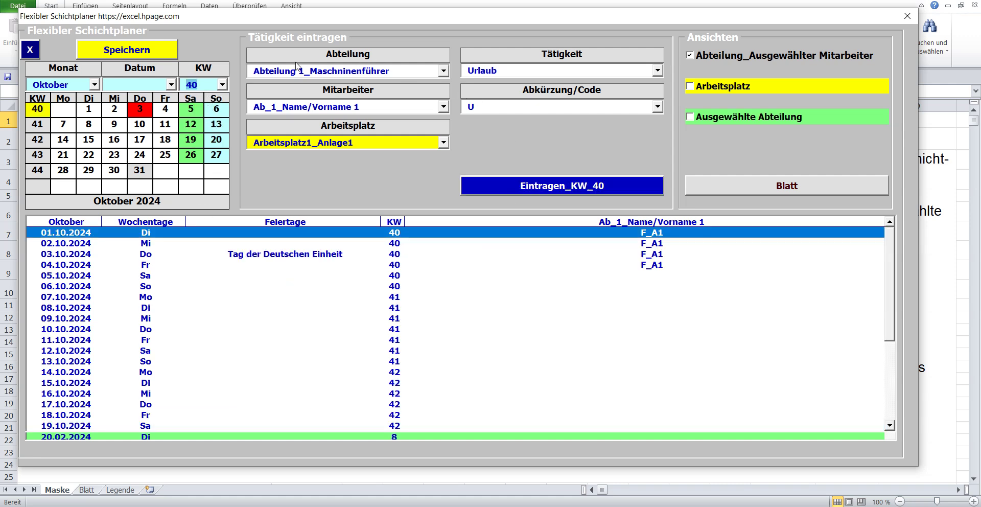
left_click(443, 71)
left_click(407, 70)
Step: Try Abteilung 2, return to Abteilung 1_Maschinenführer, and confirm Ab_1_Name/Vorname 1
left_click(442, 71)
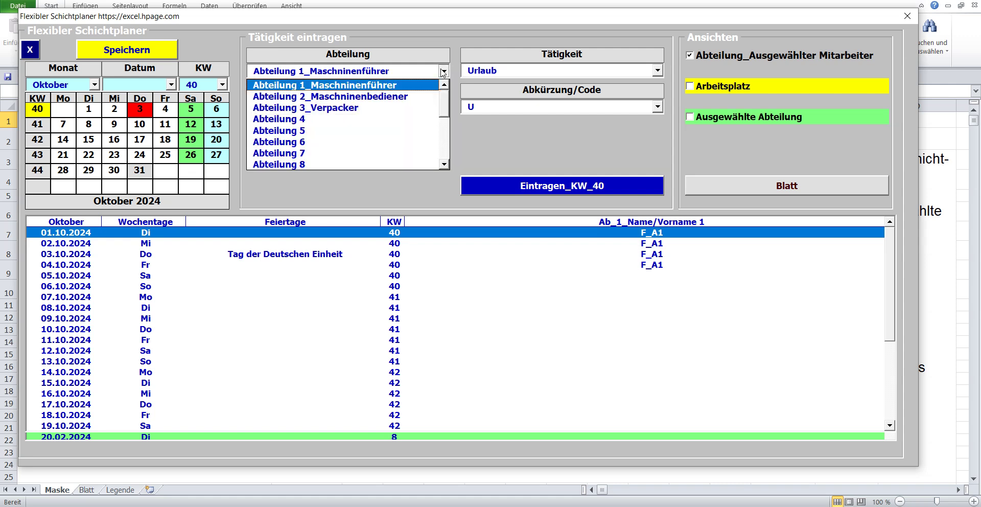
left_click(406, 97)
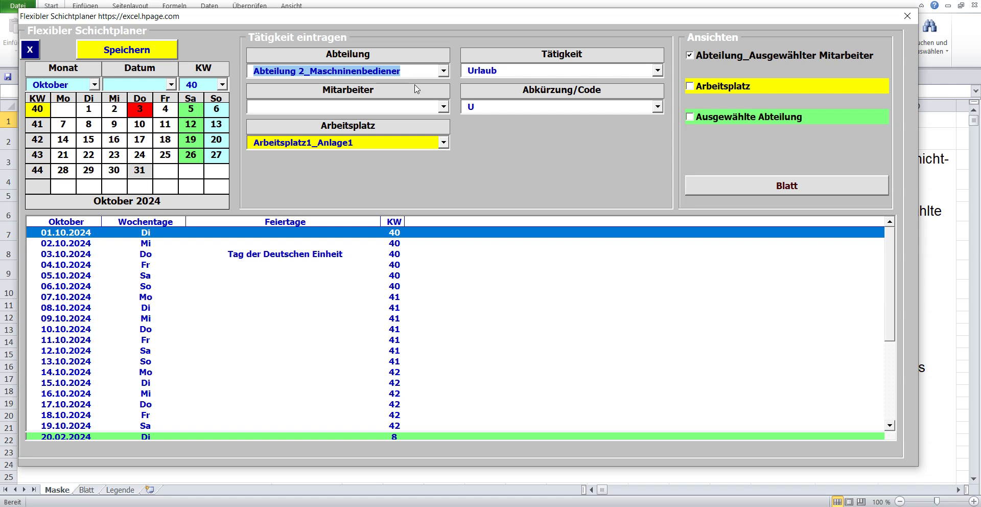
left_click(443, 72)
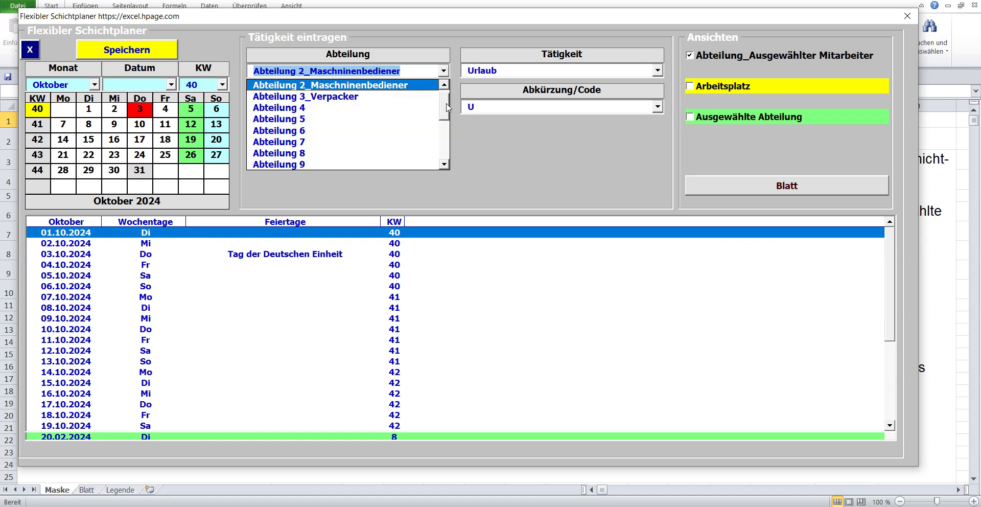
scroll(447, 107, "up", 1)
left_click(406, 87)
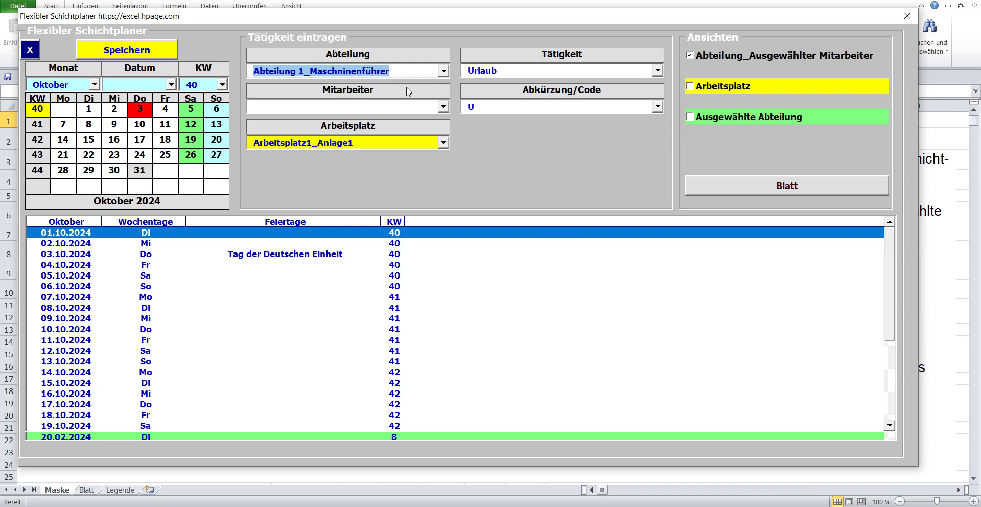
left_click(444, 107)
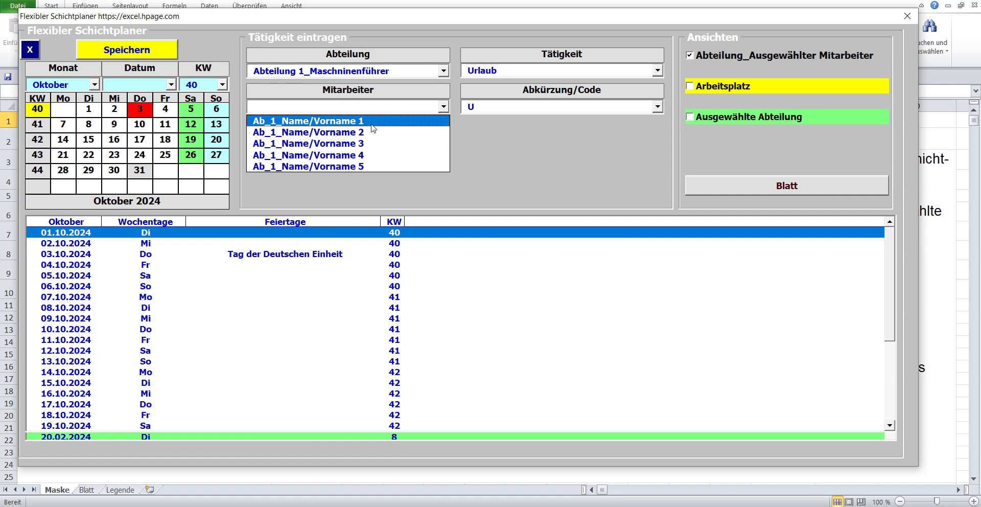
key("Return")
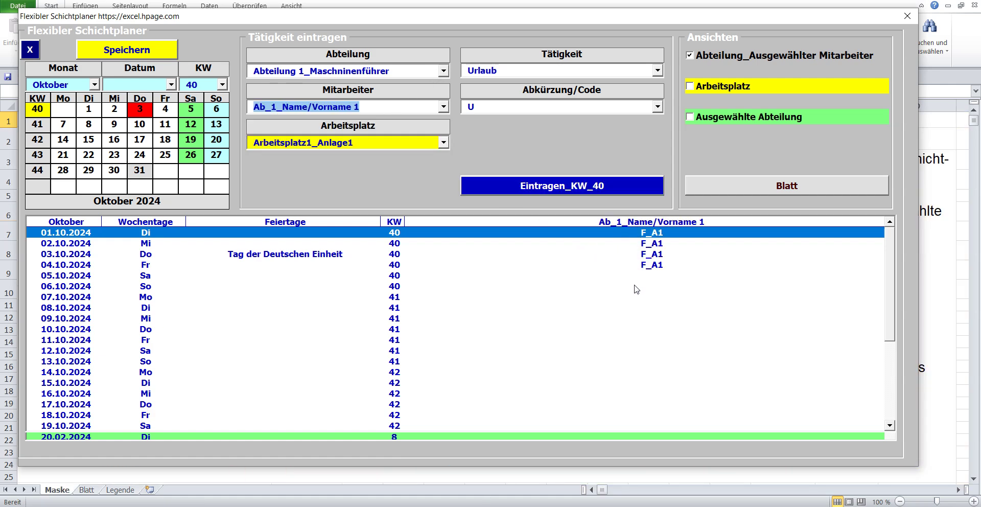
Step: Select Abteilung 2_Maschinenbediener and Ab_2_Name/Vorname 1 to show F_A1 on 01.–04.10.2024
left_click(443, 71)
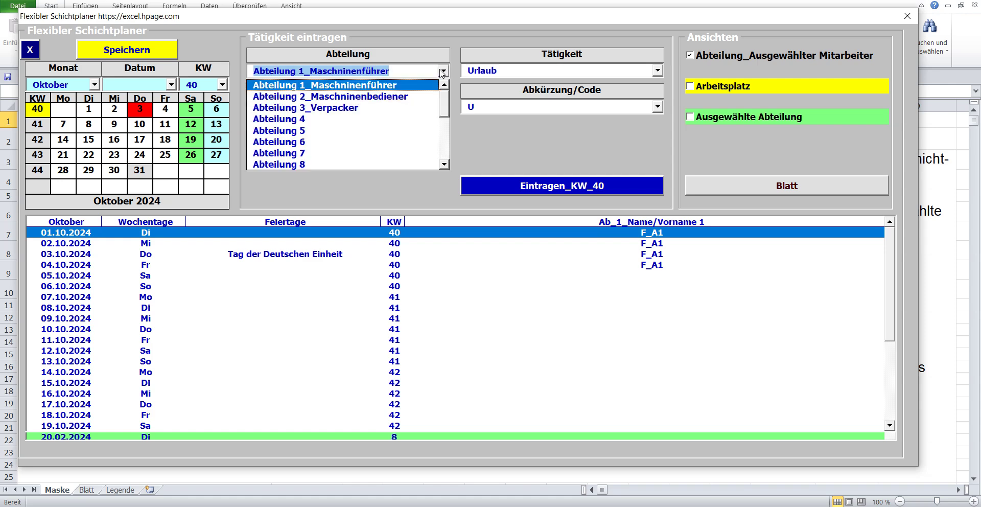
left_click(401, 95)
left_click(443, 107)
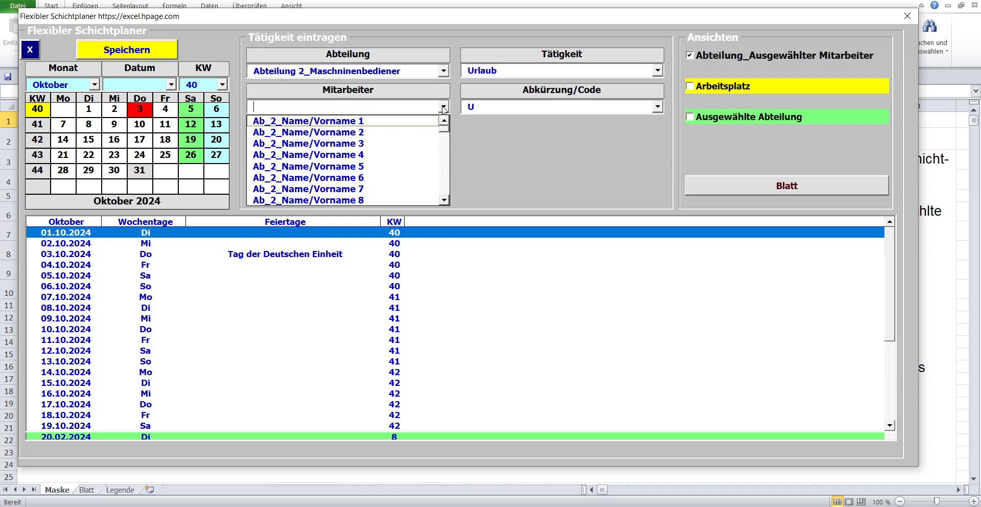
left_click(382, 122)
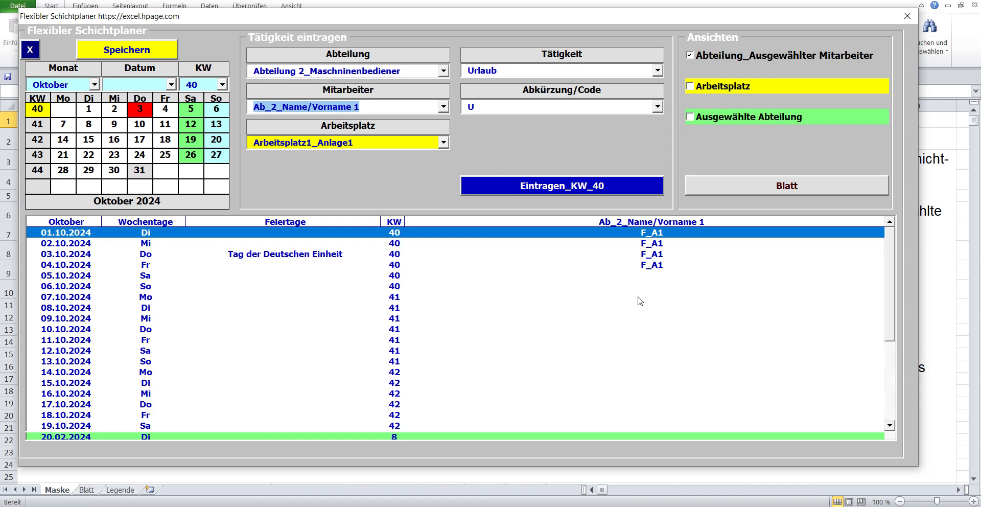
left_click(443, 71)
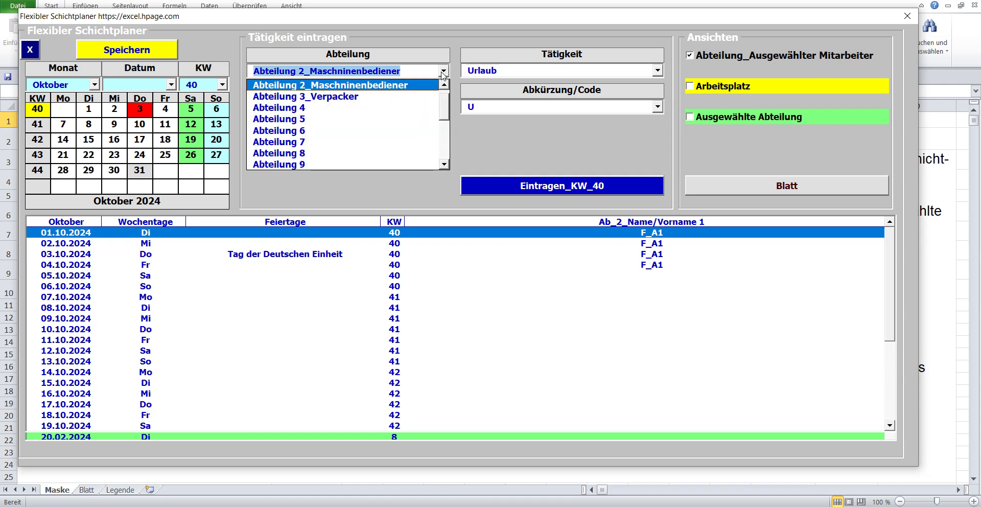
Step: View the shifts of Ab_3_Name/Vorname 1 and 2 in Abteilung 3_Verpacker
left_click(377, 96)
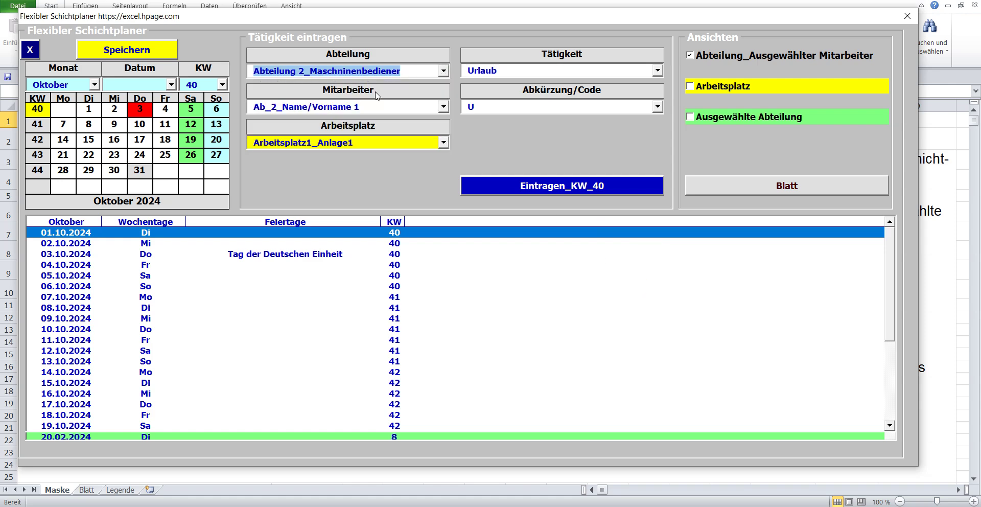
left_click(443, 107)
left_click(385, 122)
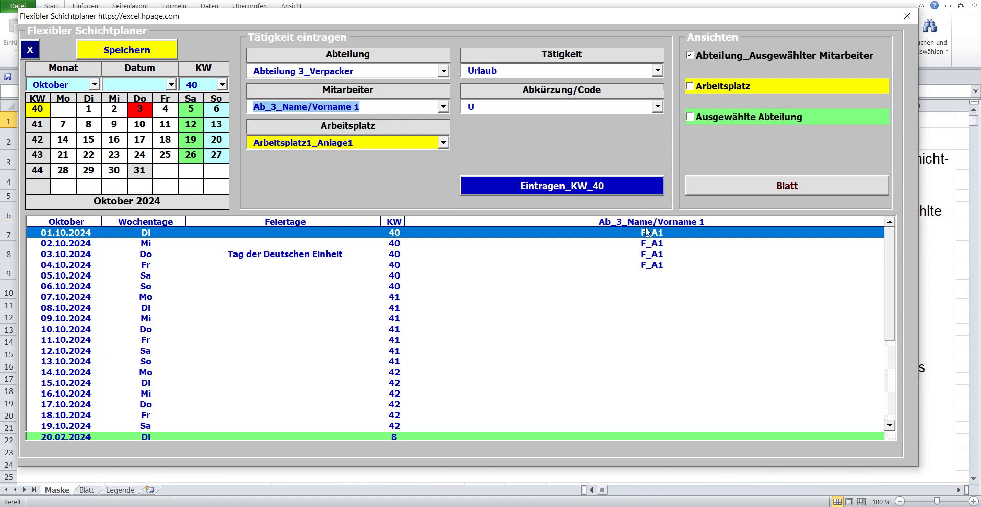
left_click(444, 106)
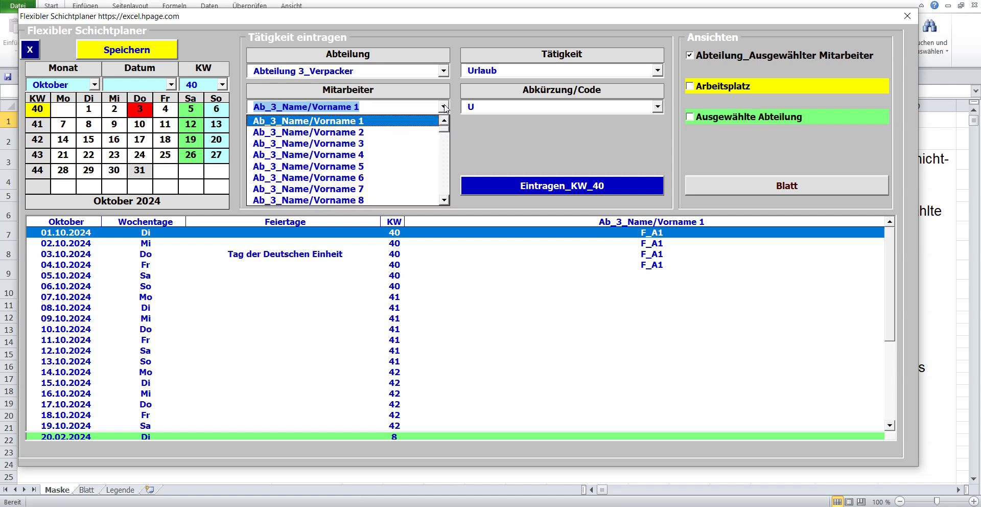
left_click(405, 133)
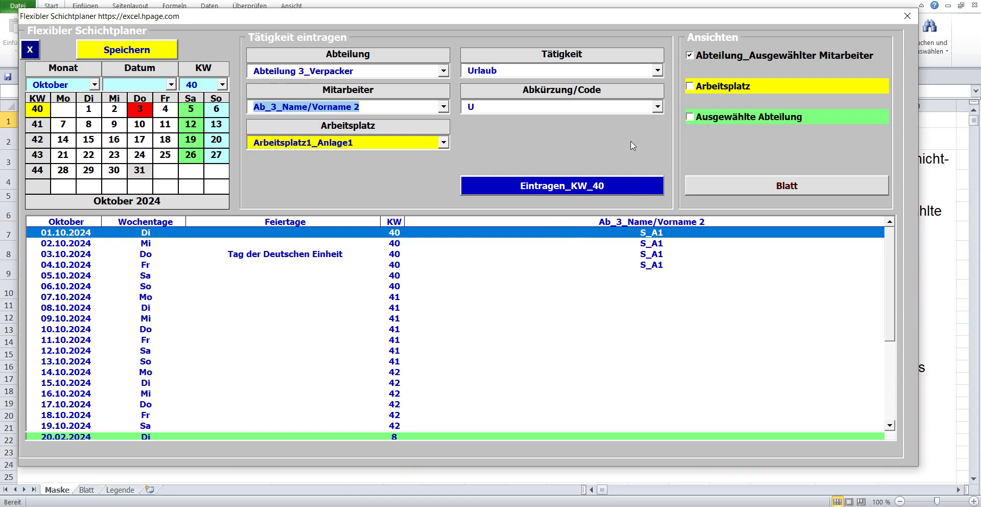
Step: View Ab_2_Name/Vorname 2's shifts in Abteilung 2_Maschinenbediener
left_click(444, 72)
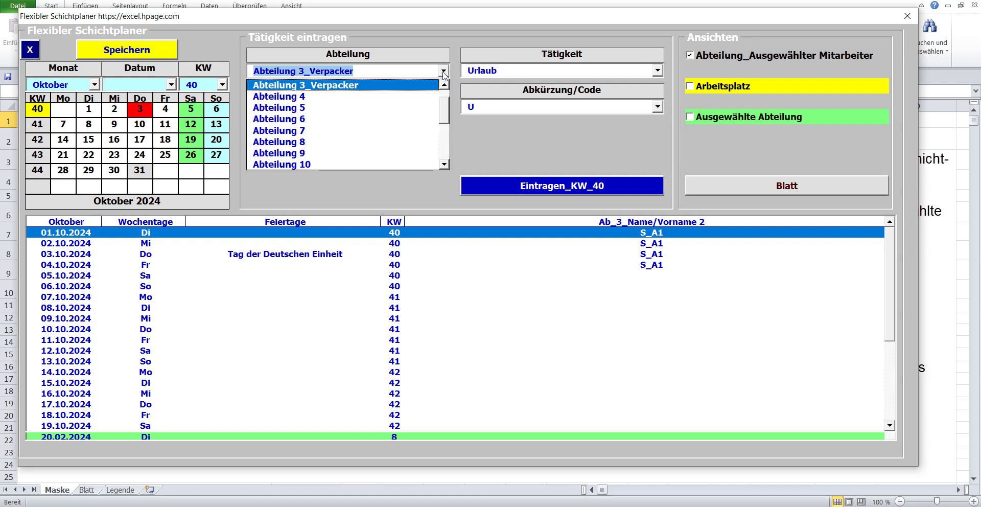
left_click(443, 85)
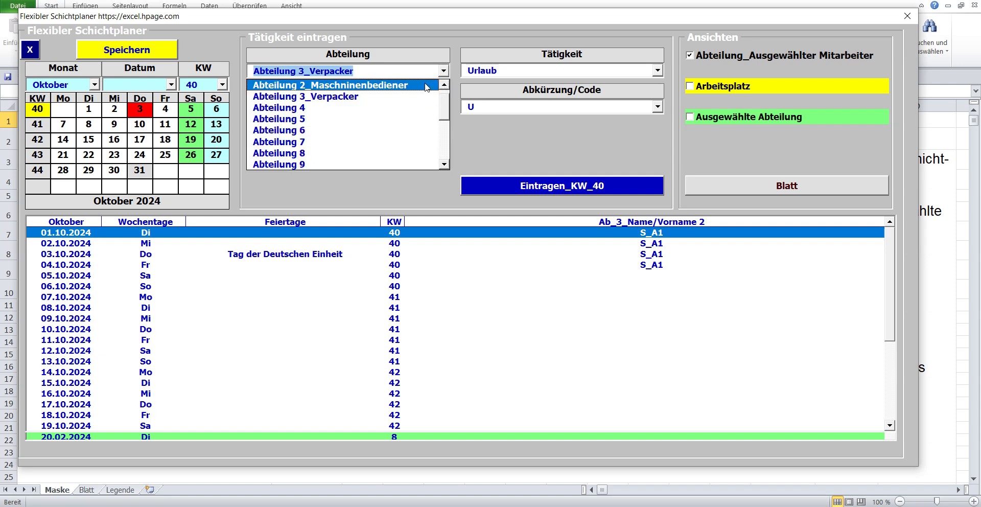
left_click(426, 85)
left_click(443, 106)
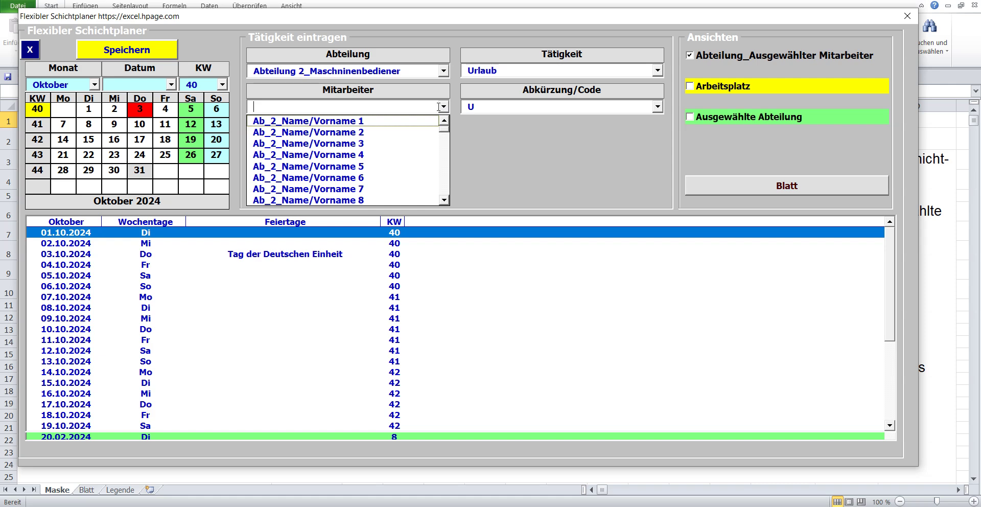
left_click(358, 128)
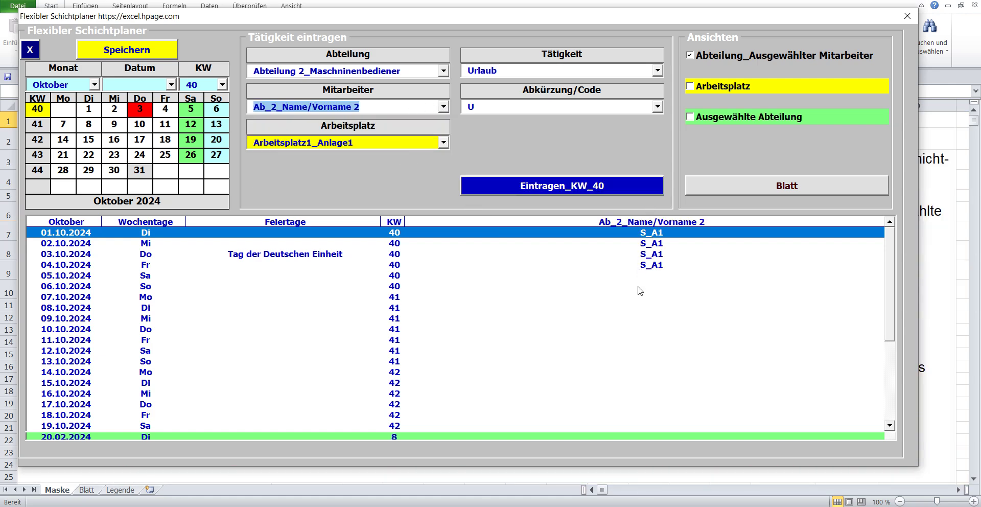
Step: Select Ab_1_Name/Vorname 2 in Abteilung 1_Maschinenführer and output the schedule to Blatt
left_click(444, 72)
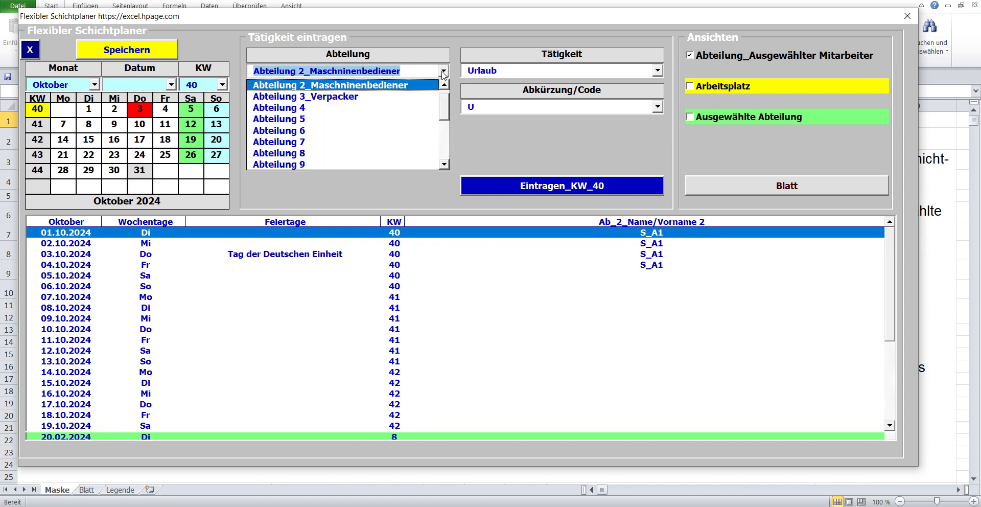
scroll(443, 84, "up", 1)
left_click(415, 85)
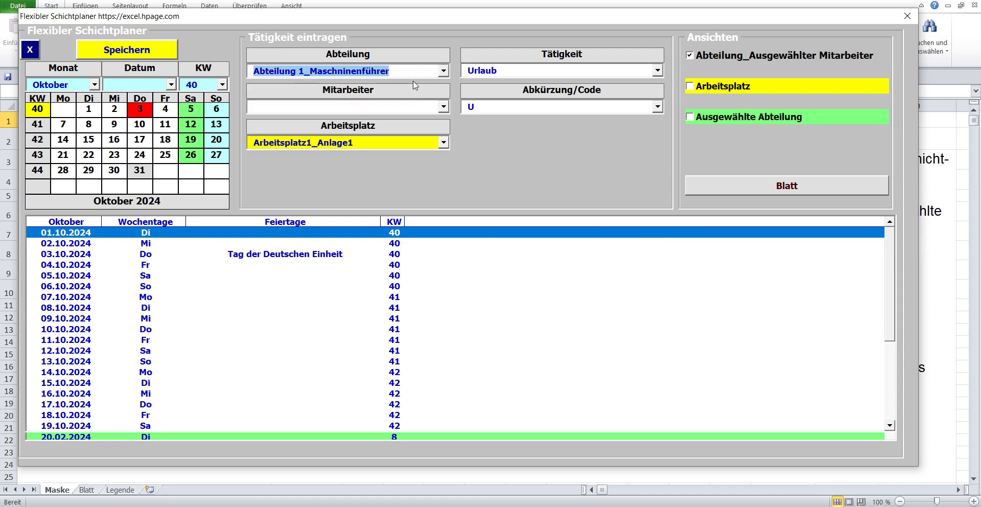
left_click(444, 107)
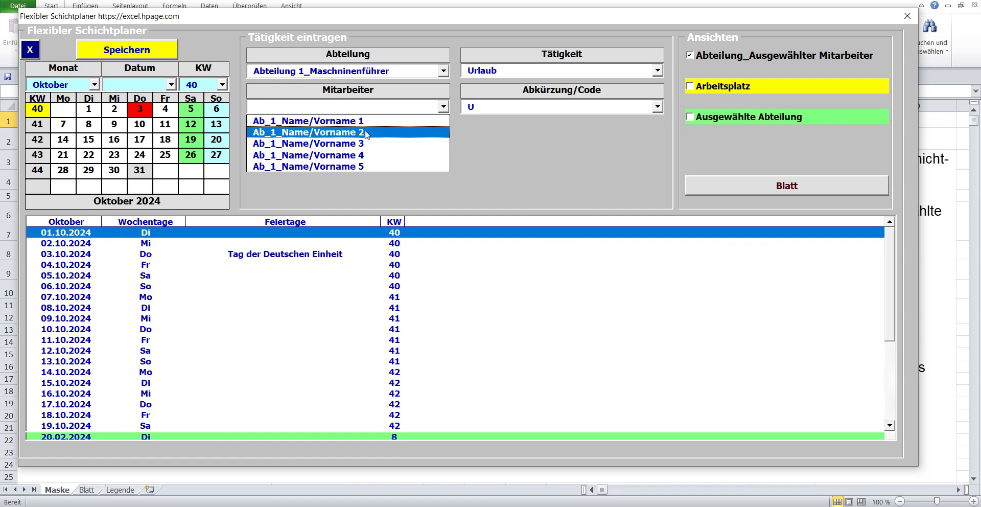
left_click(366, 132)
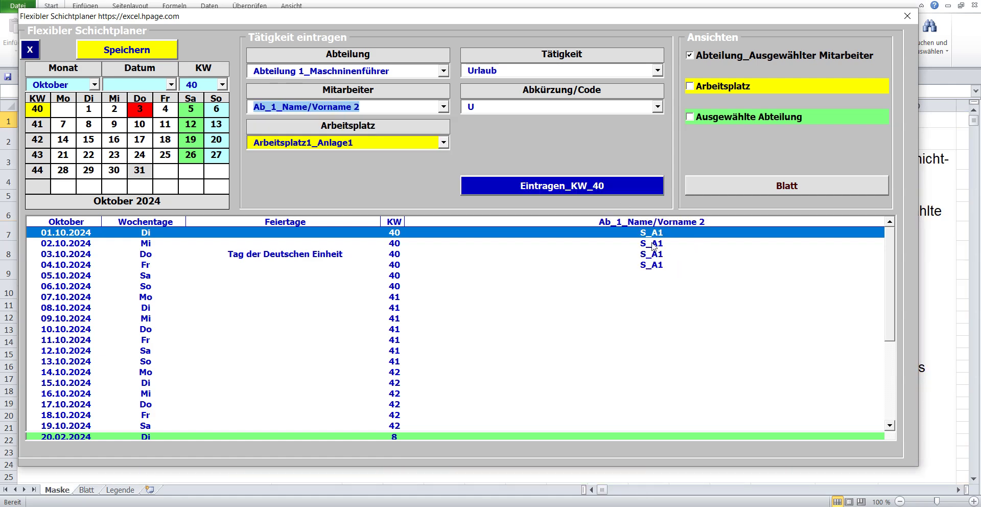
left_click(699, 187)
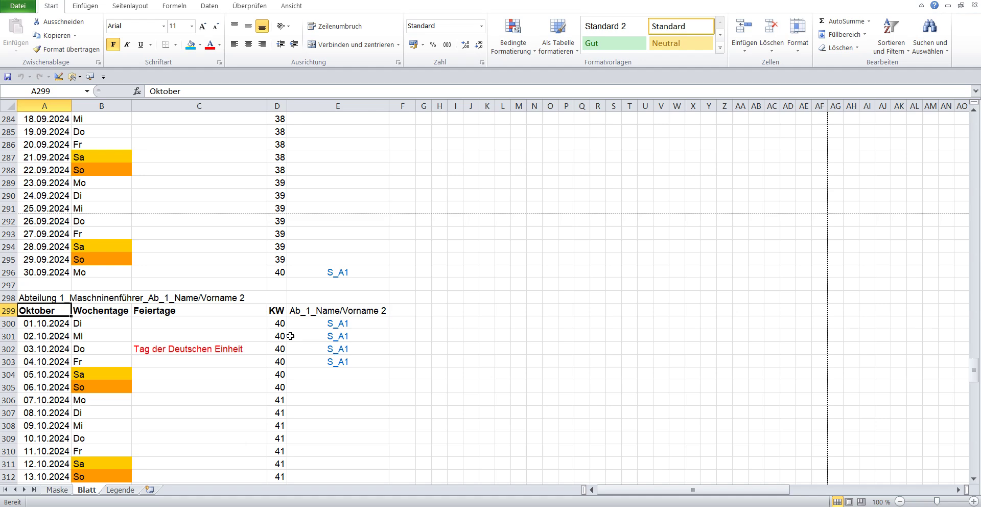
Step: Reopen the planner from the Maske sheet and write the Arbeitsplatz overview to Blatt
scroll(290, 334, "up", 3)
scroll(290, 334, "up", 1)
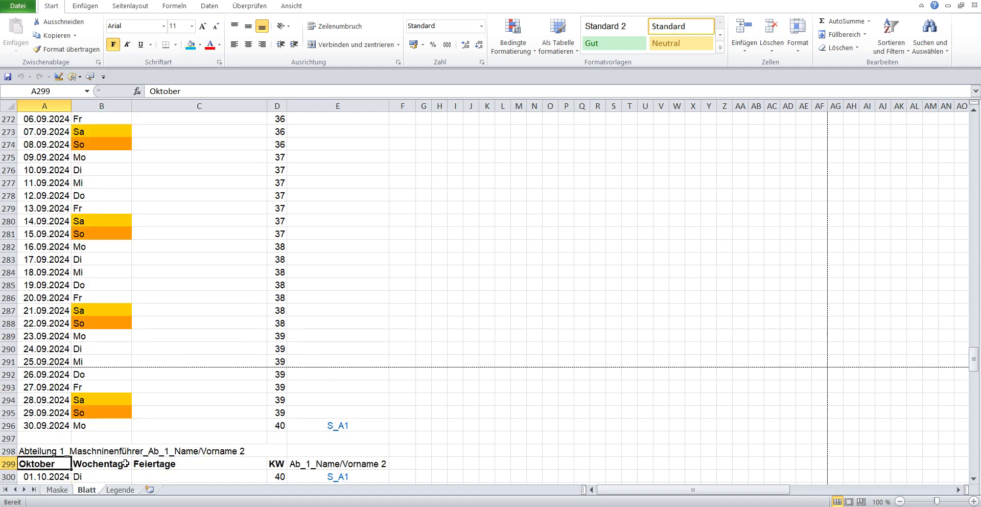
left_click(55, 490)
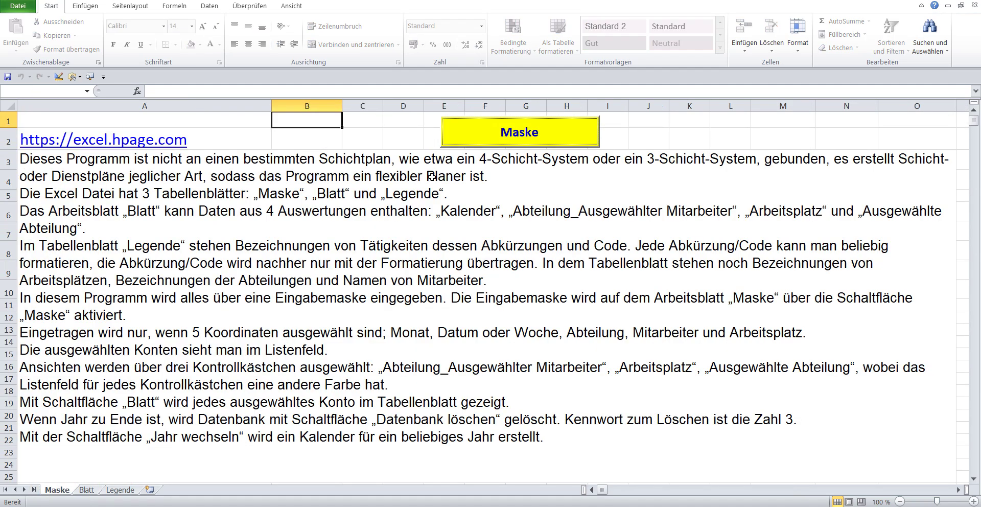
left_click(484, 132)
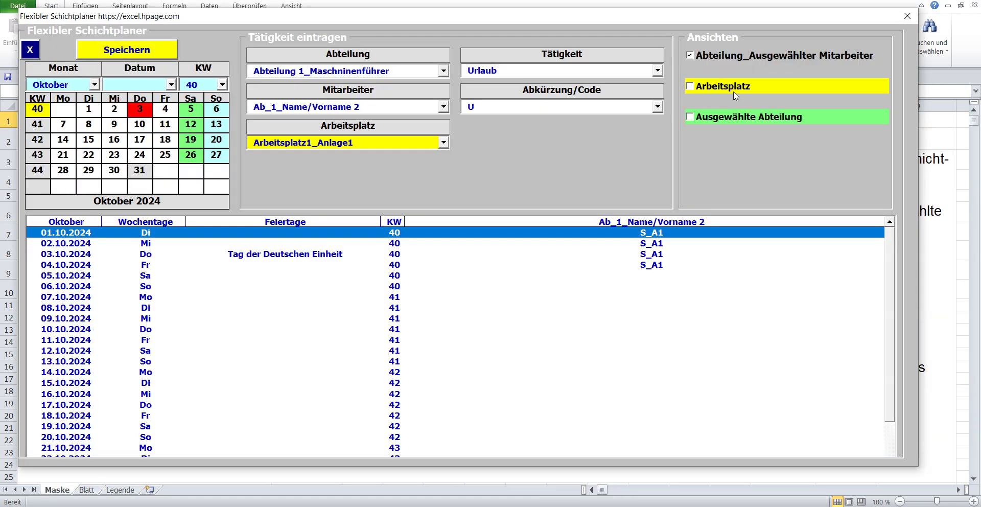
left_click(734, 89)
left_click(761, 190)
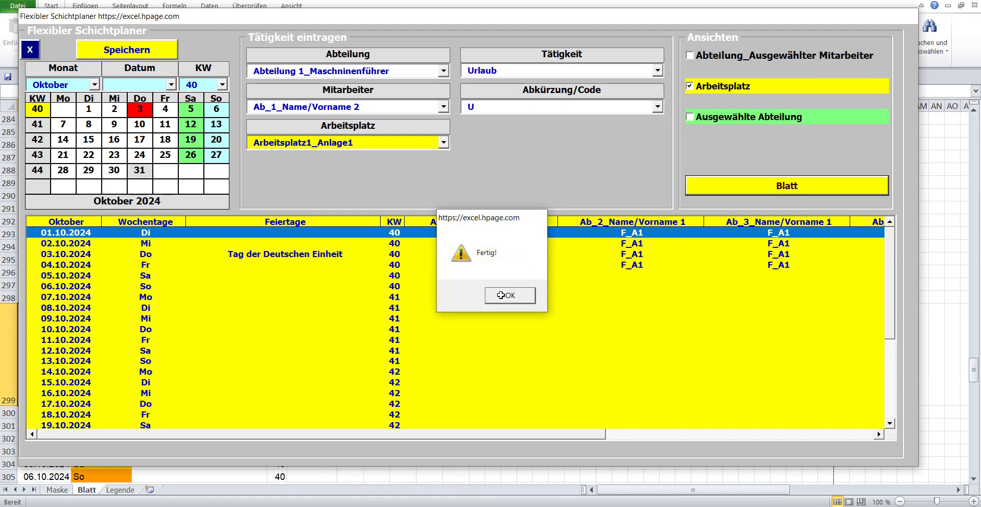
Step: Acknowledge the Fertig message and select row 296 and cell H297 on Blatt
left_click(502, 297)
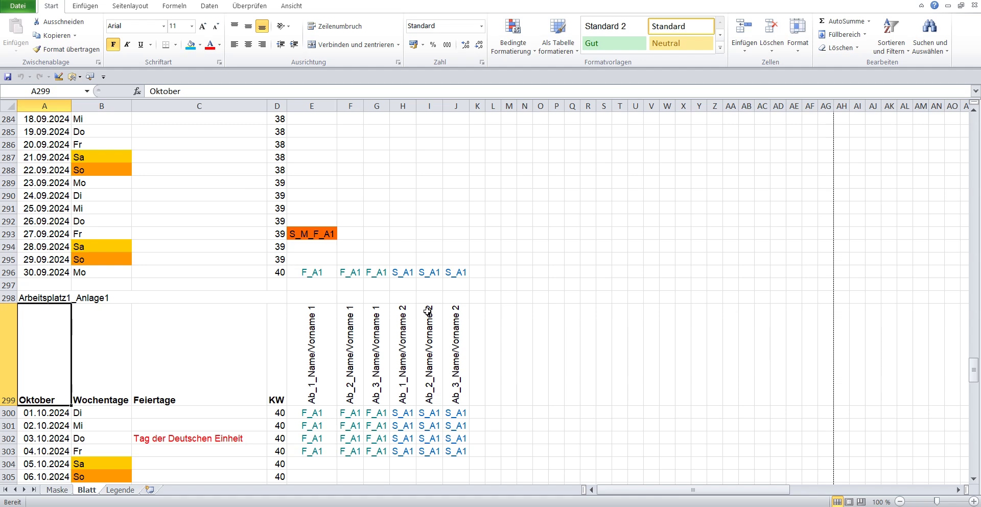
scroll(427, 311, "down", 4)
scroll(361, 263, "up", 3)
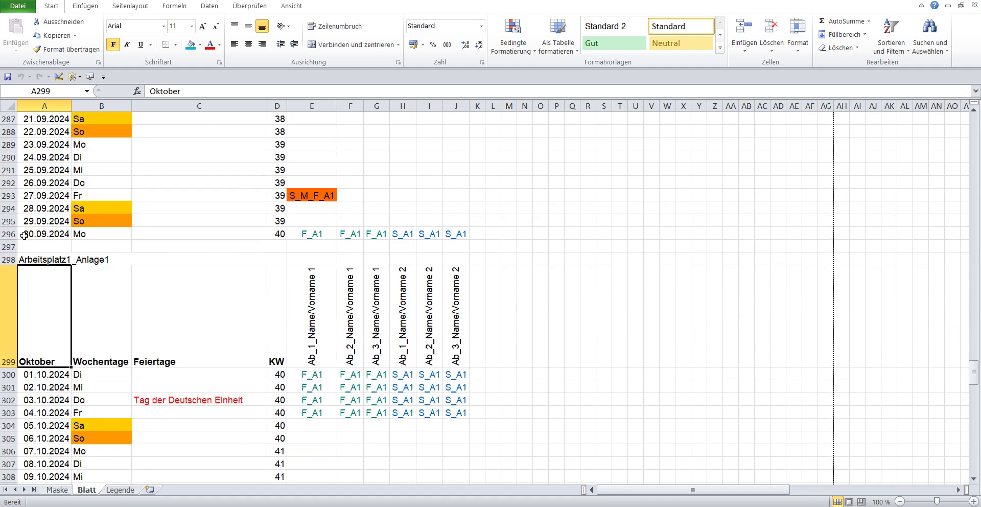
double_click(8, 227)
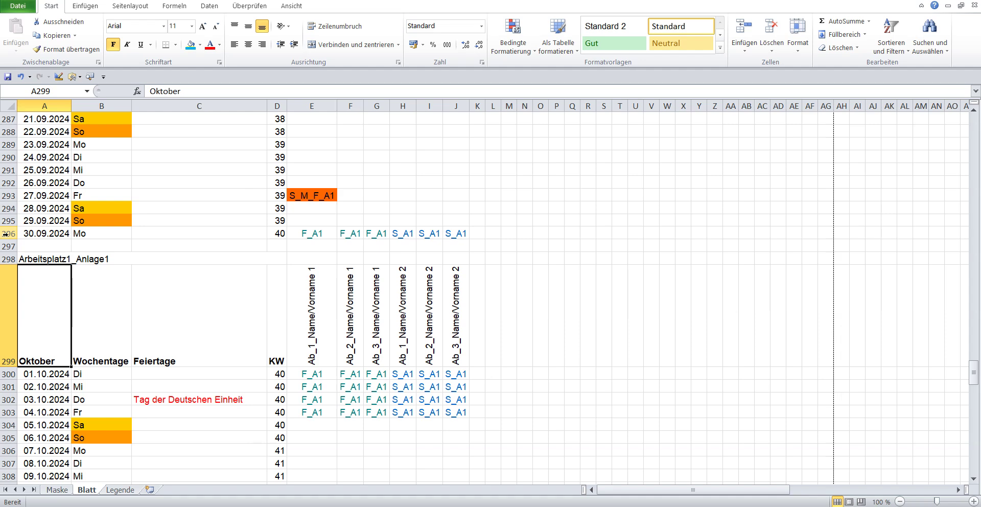
left_click(6, 232)
left_click(413, 249)
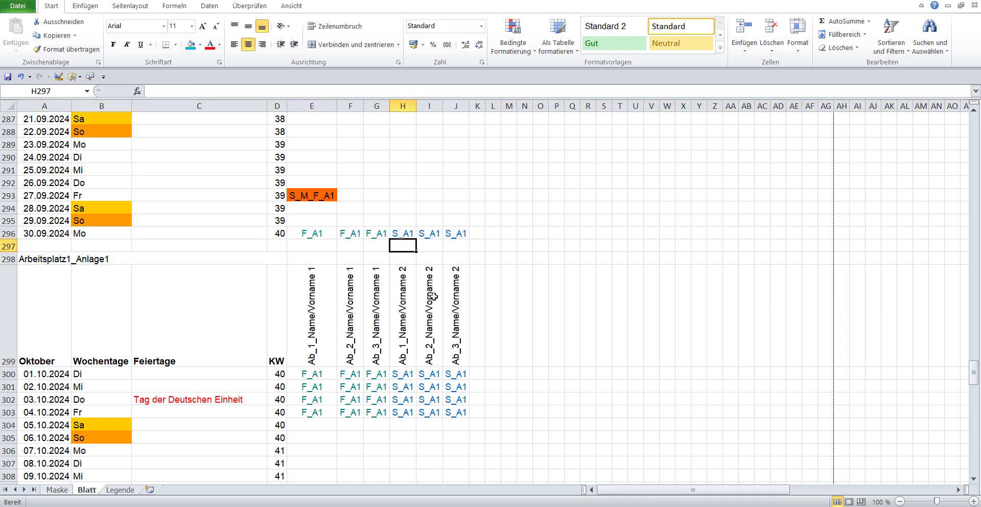
Step: Review the Arbeitsplatz1_Anlage1 table on Blatt, then go to the Legende sheet
scroll(434, 296, "down", 4)
scroll(424, 296, "up", 5)
scroll(404, 291, "up", 9)
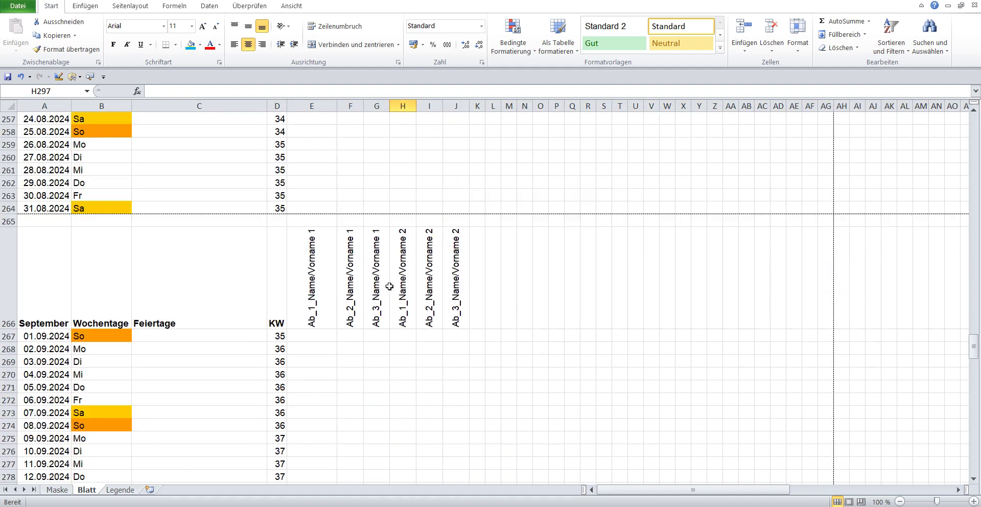
scroll(387, 287, "up", 3)
scroll(462, 371, "down", 4)
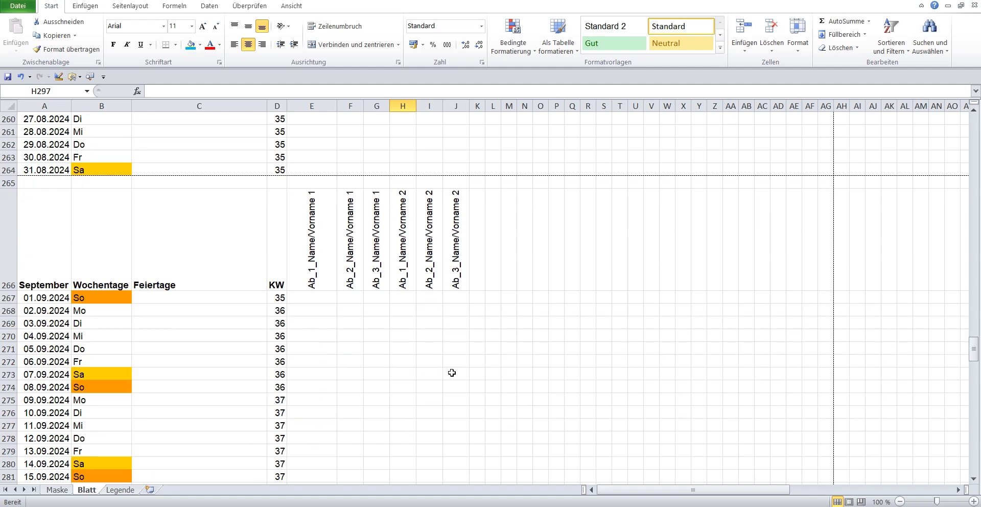
scroll(448, 371, "down", 6)
scroll(445, 366, "down", 1)
scroll(434, 313, "down", 4)
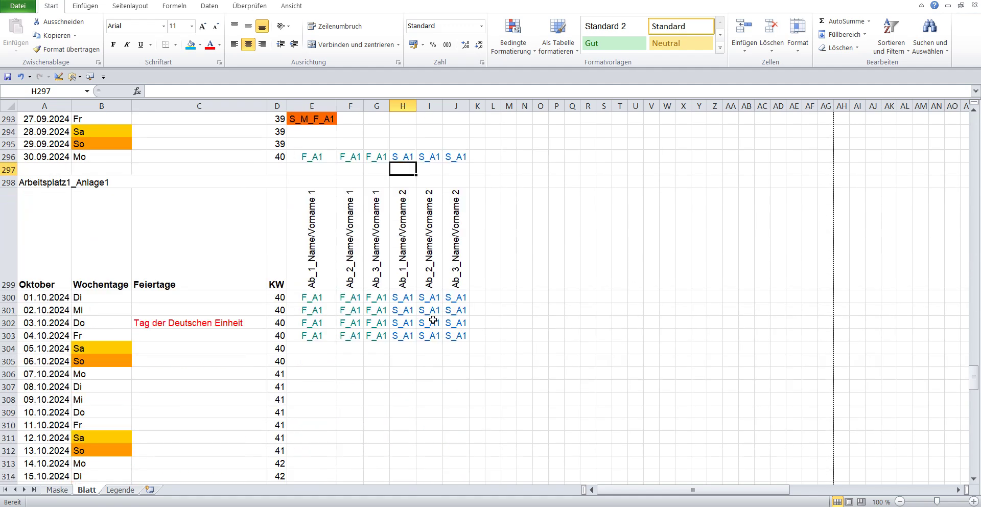
scroll(424, 314, "down", 3)
scroll(422, 313, "up", 4)
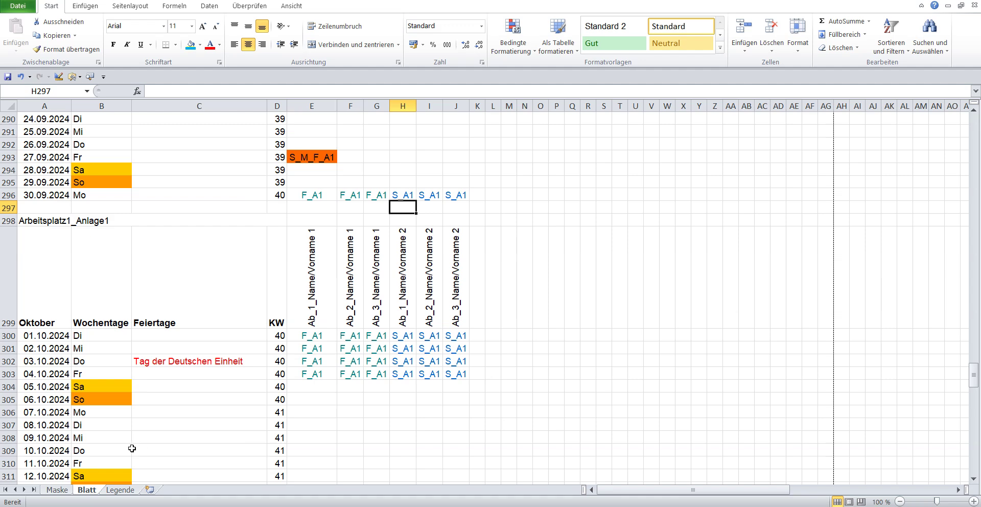
left_click(120, 490)
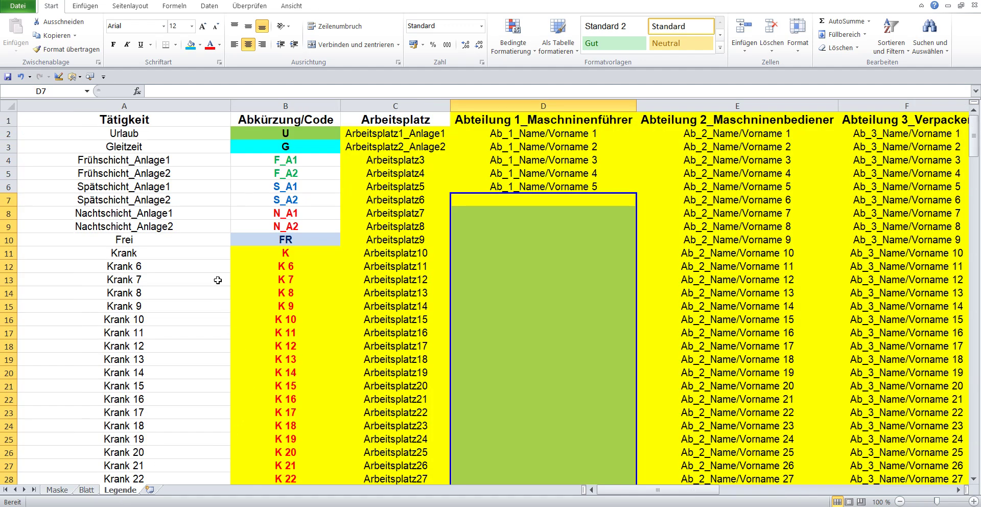
Step: Go through the Gleitzeit, Frühschicht_Anlage1/2, Spätschicht_Anlage1 and Nachtschicht_Anlage1 legend entries
left_click(152, 151)
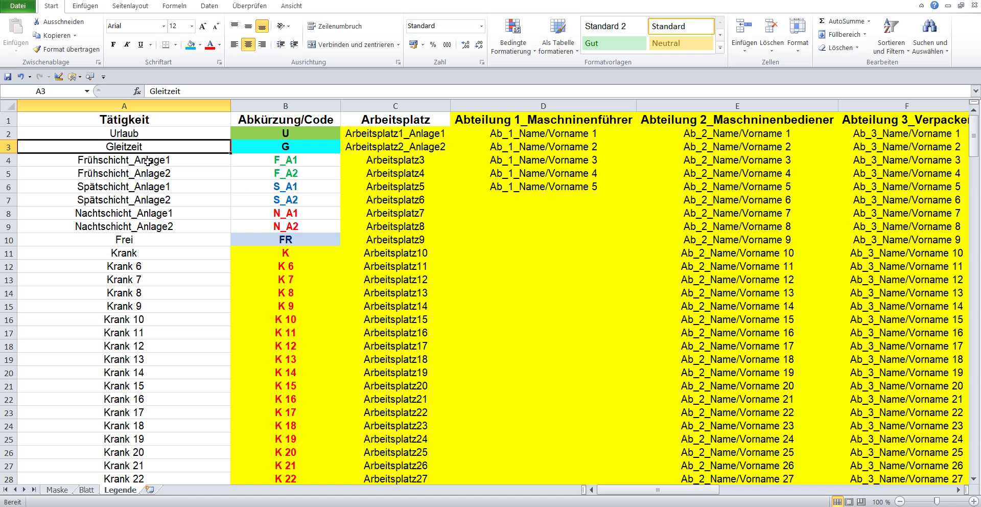
left_click(148, 161)
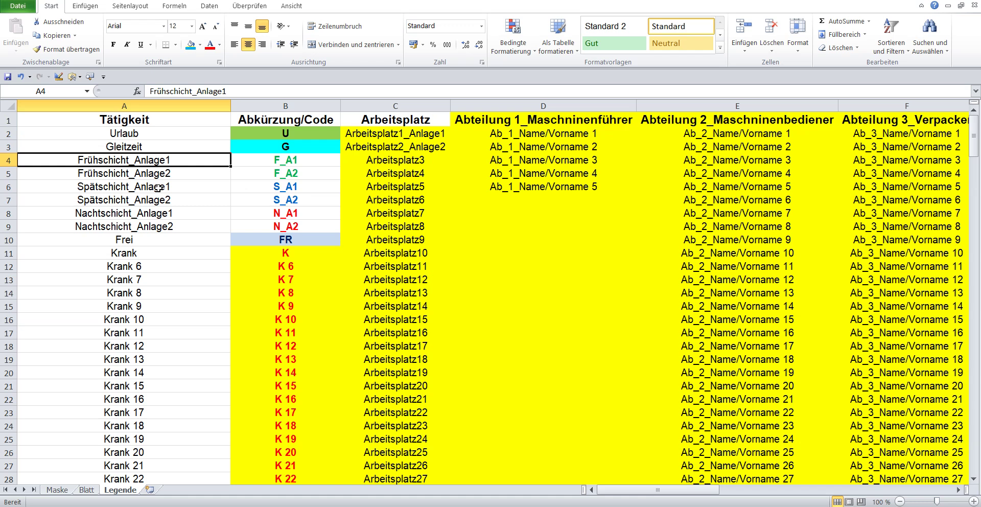
left_click(154, 176)
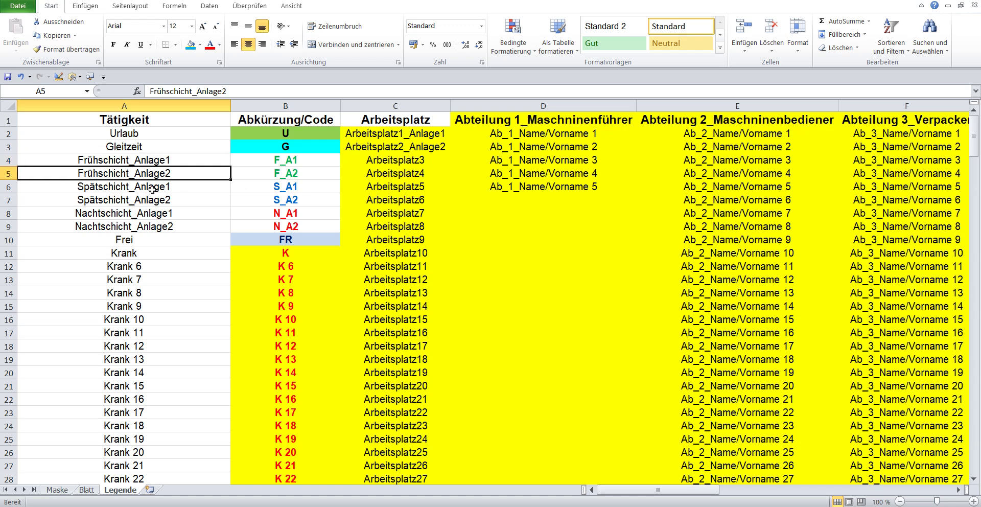
left_click(152, 189)
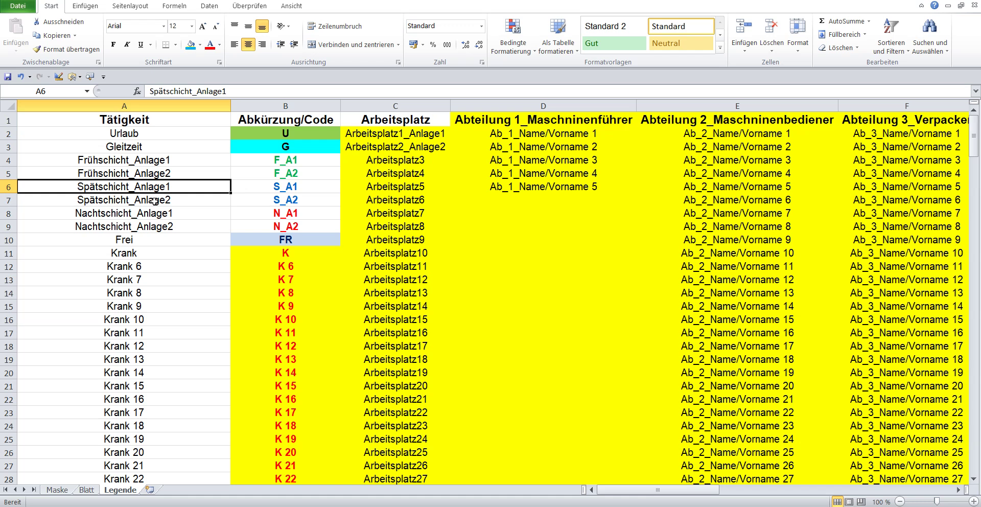
left_click(157, 215)
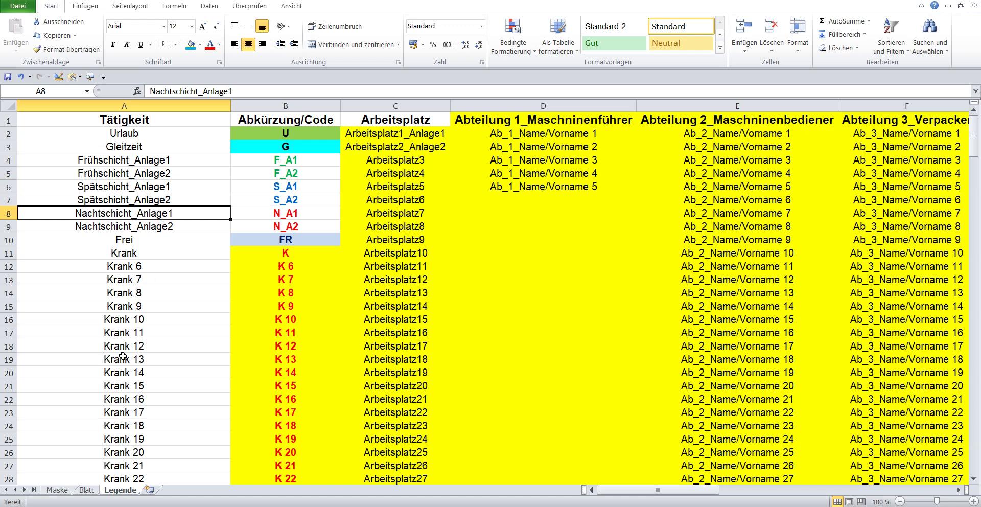
Step: Compare with the Blatt sheet, then inspect the S_A1 and S_A2 codes on Legende
left_click(85, 490)
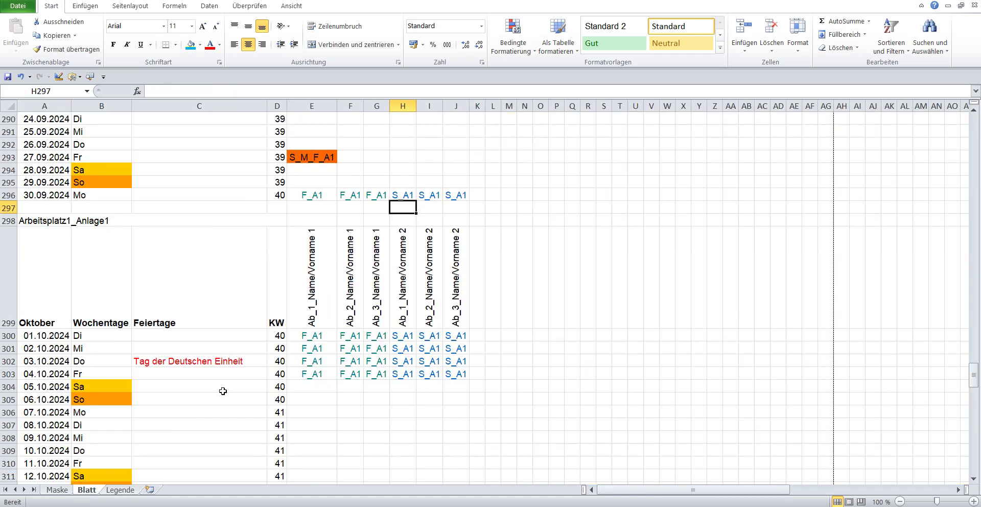
scroll(381, 335, "up", 1)
scroll(381, 333, "up", 1)
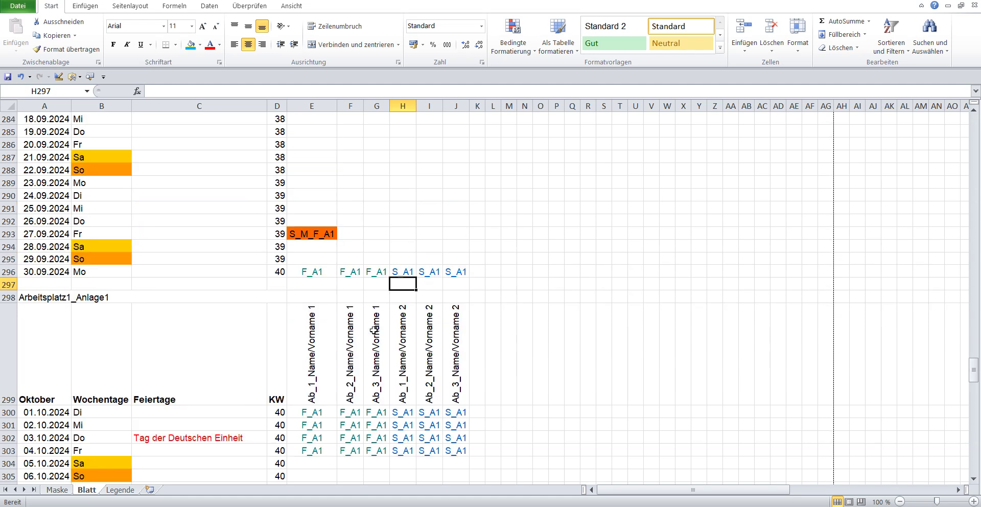
scroll(375, 330, "down", 2)
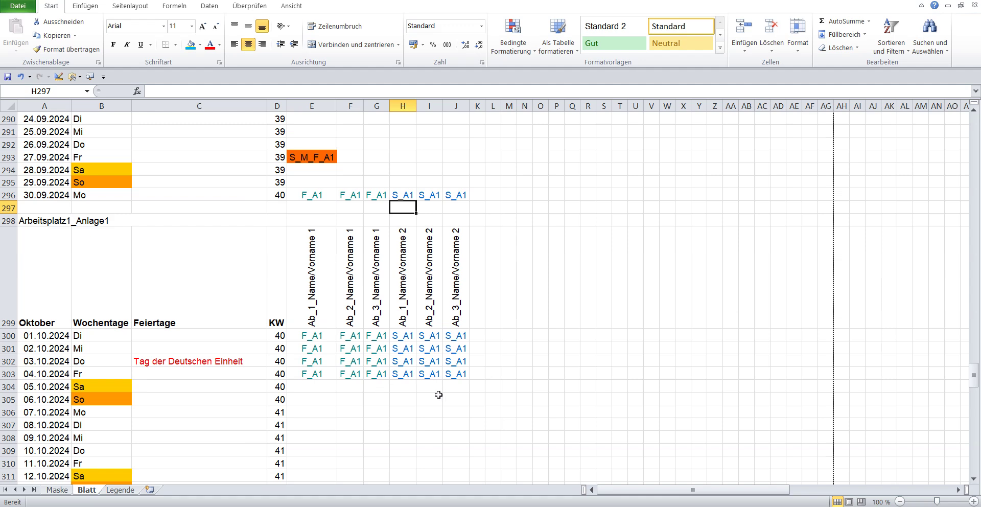
left_click(119, 489)
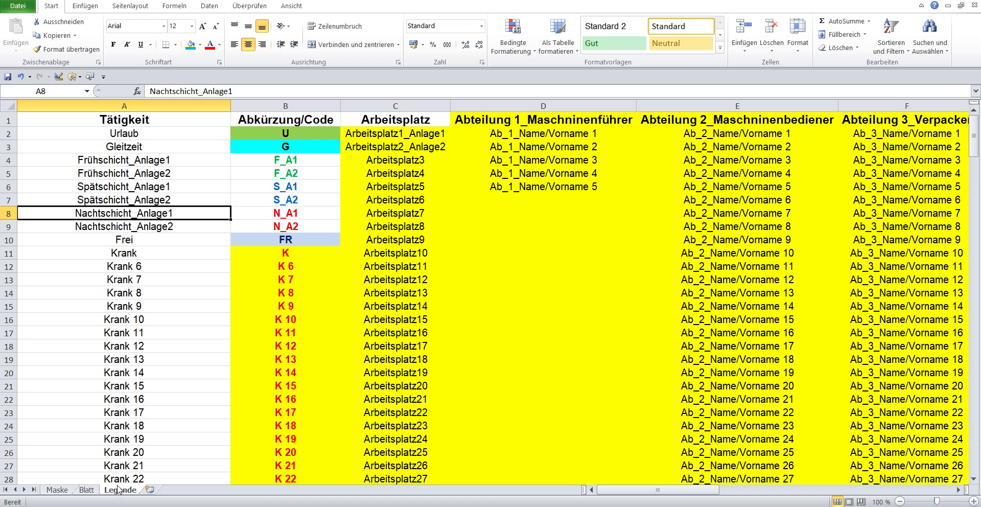
left_click(285, 191)
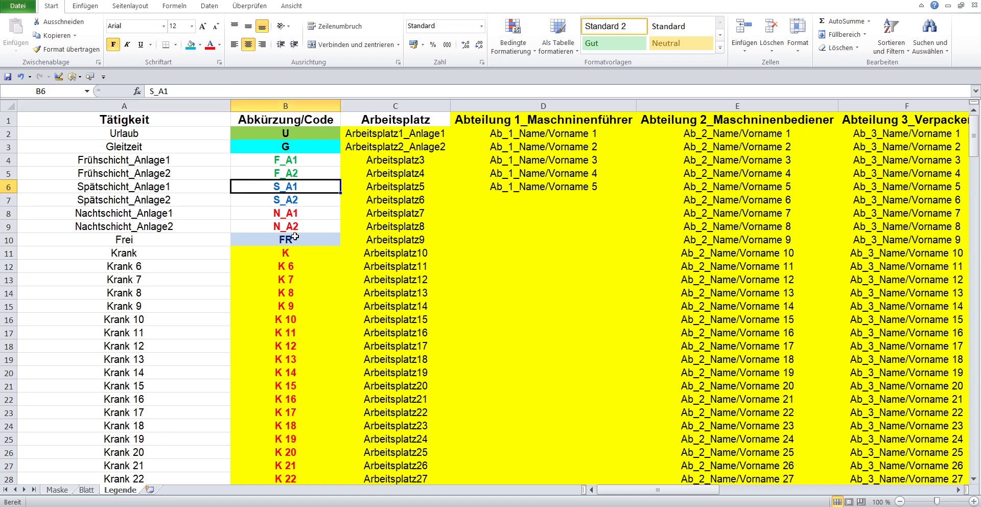
left_click(264, 197)
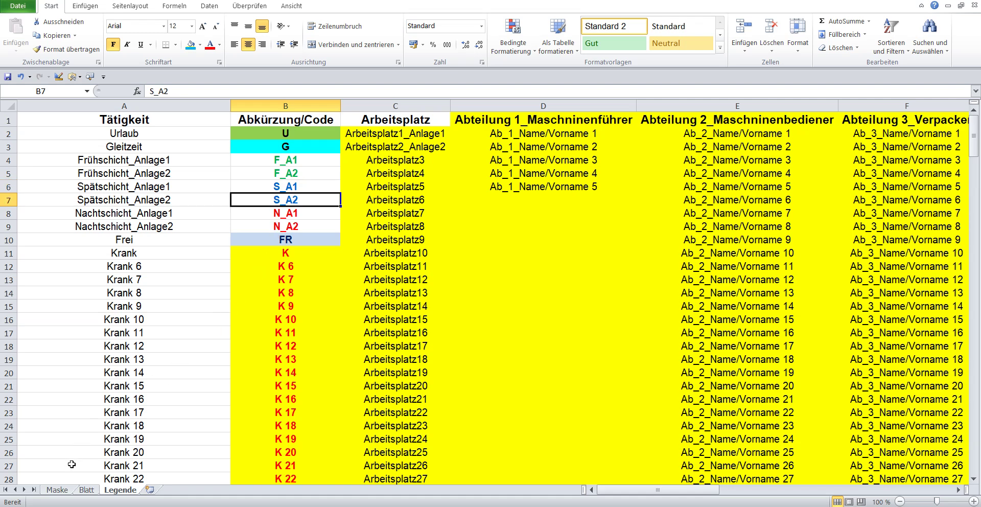
left_click(56, 490)
Step: Assign Nachtschicht_Anlage1 (N_A1) to Ab_1_Name/Vorname 3 for all of week 40
left_click(453, 127)
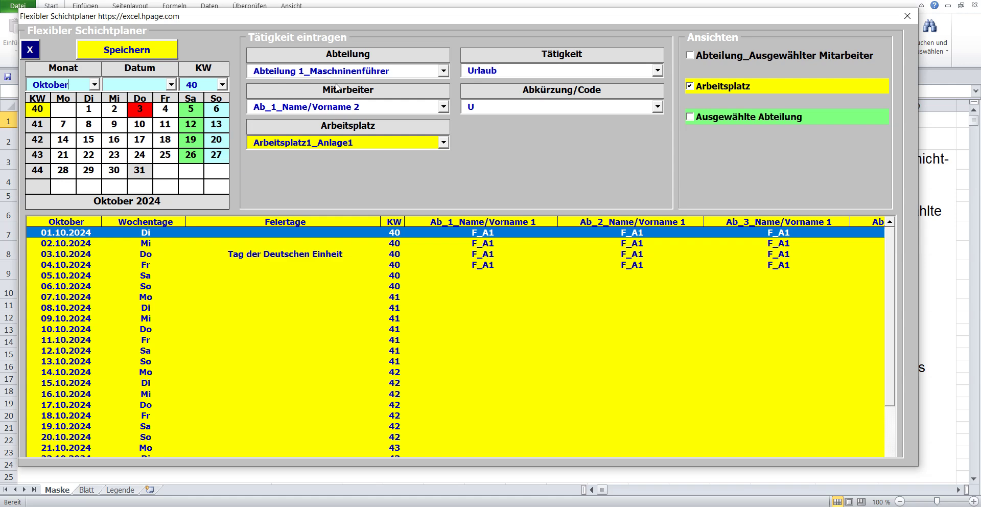
left_click(444, 71)
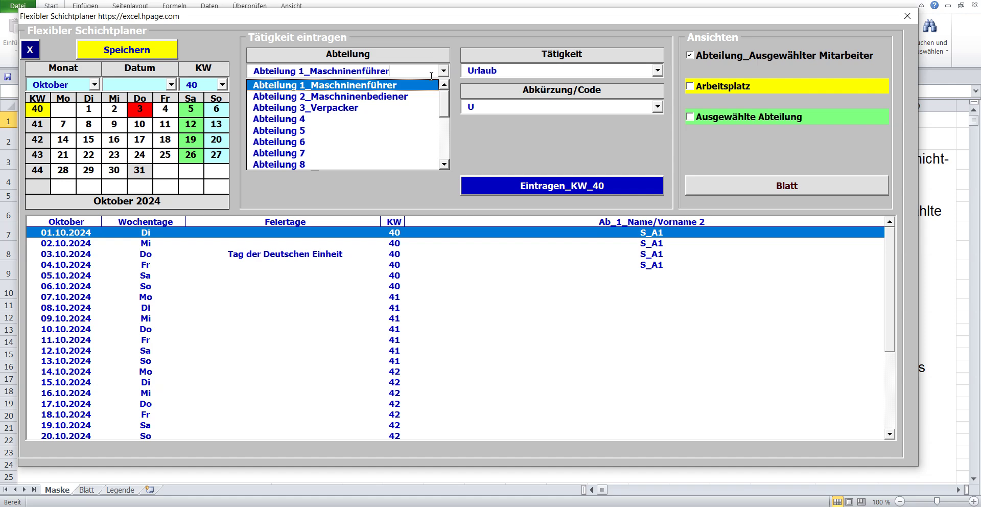
left_click(407, 87)
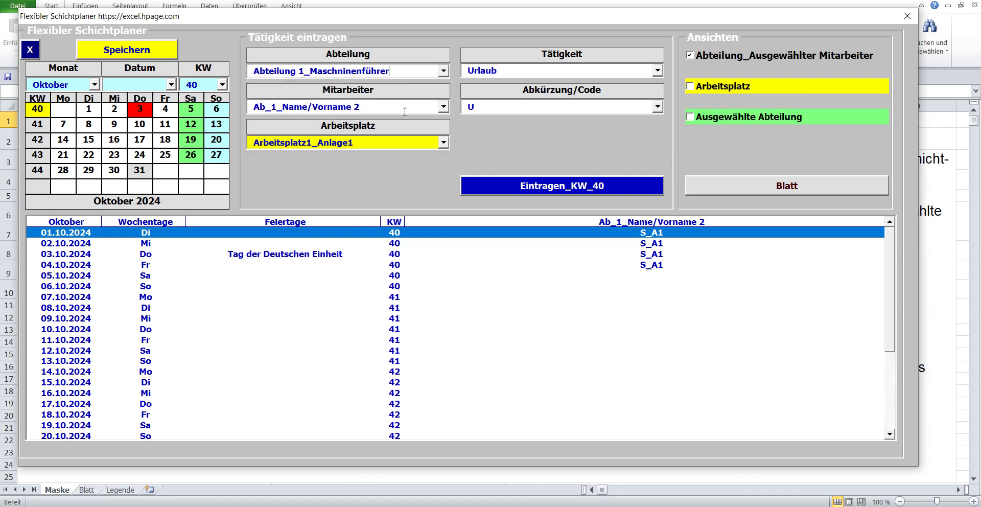
left_click(444, 108)
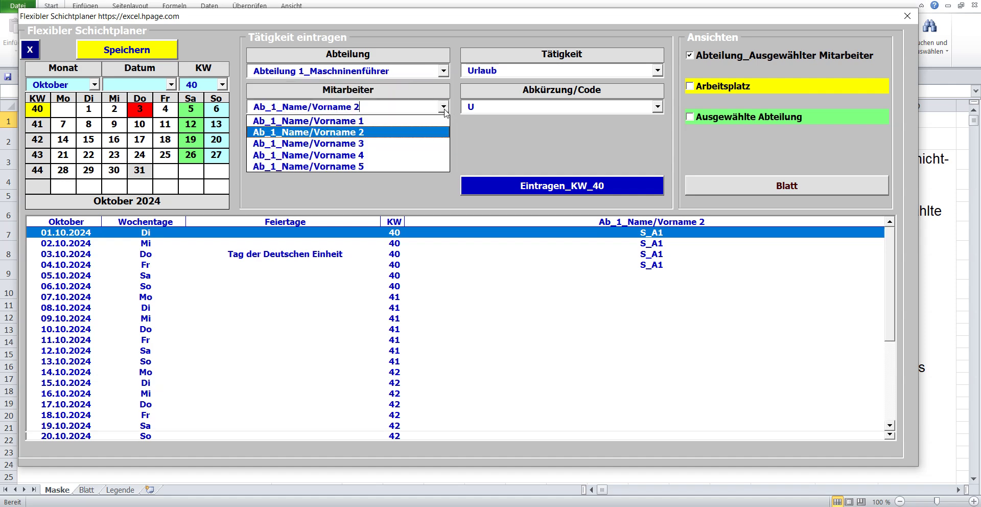
left_click(384, 143)
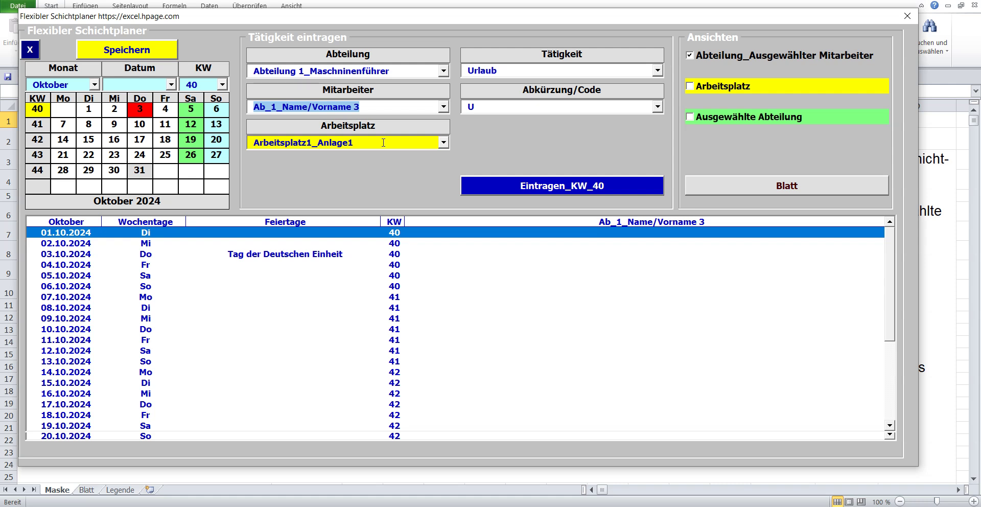
left_click(657, 71)
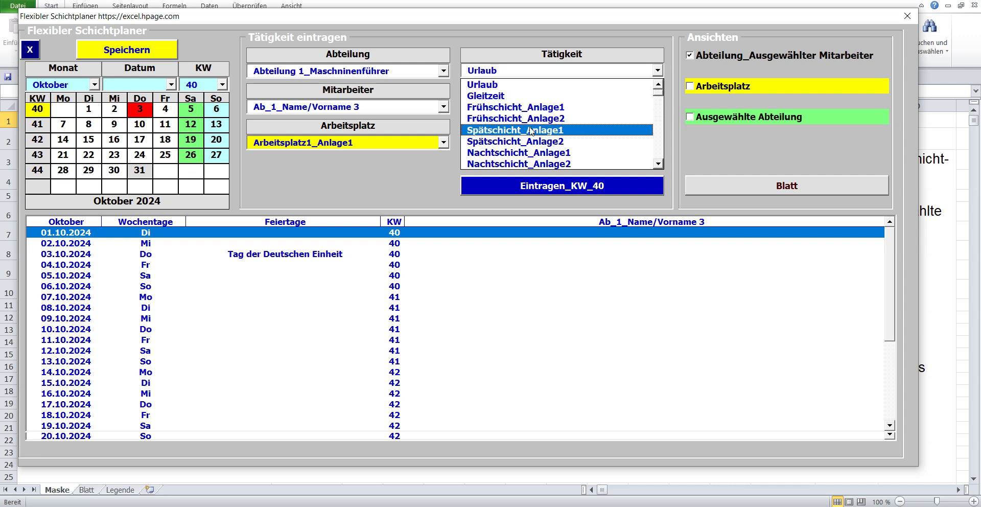
left_click(527, 155)
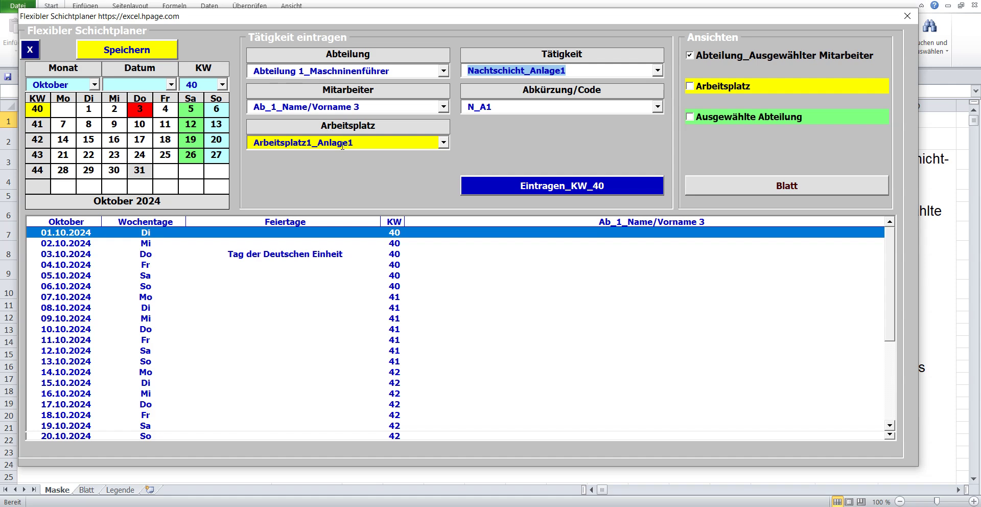
left_click(486, 186)
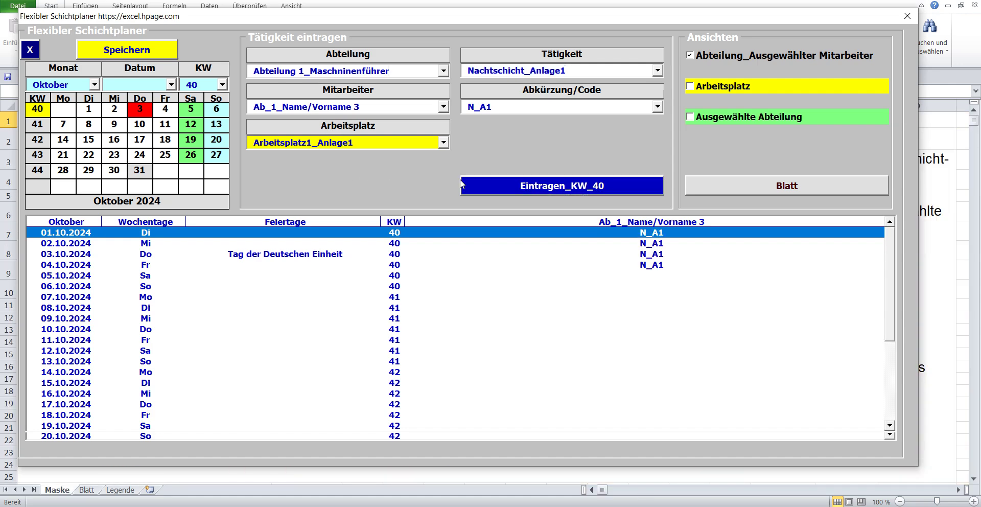
Step: Output the Arbeitsplatz overview to Blatt and confirm the completion message
left_click(735, 87)
left_click(693, 181)
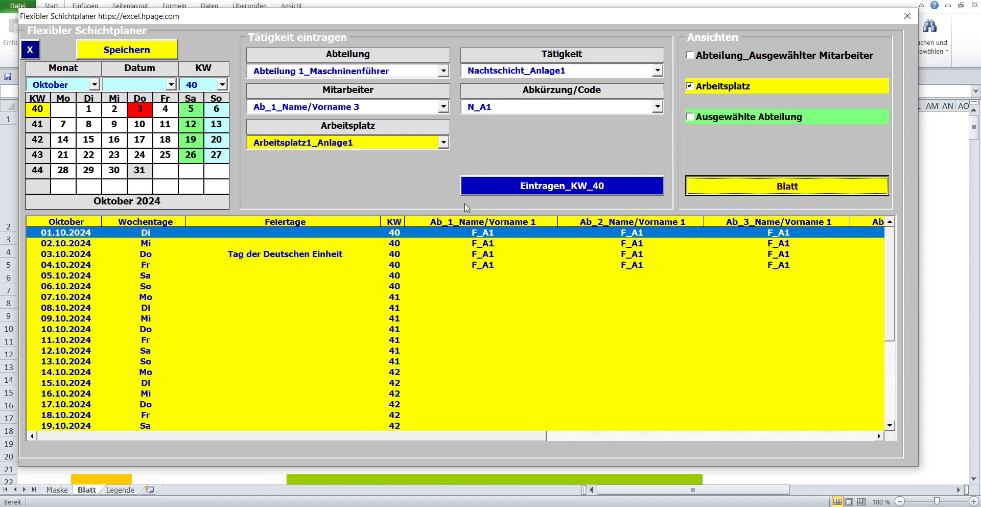
left_click(509, 297)
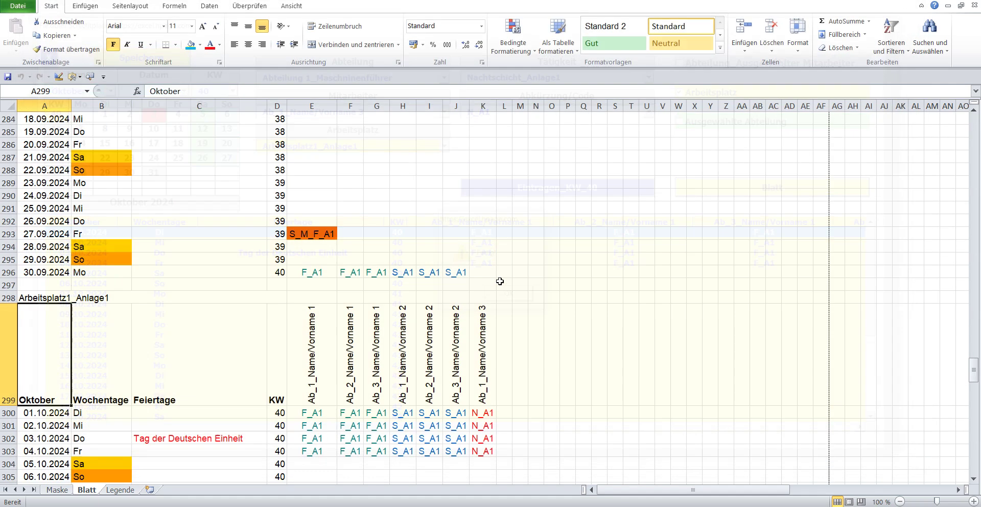
scroll(478, 236, "down", 2)
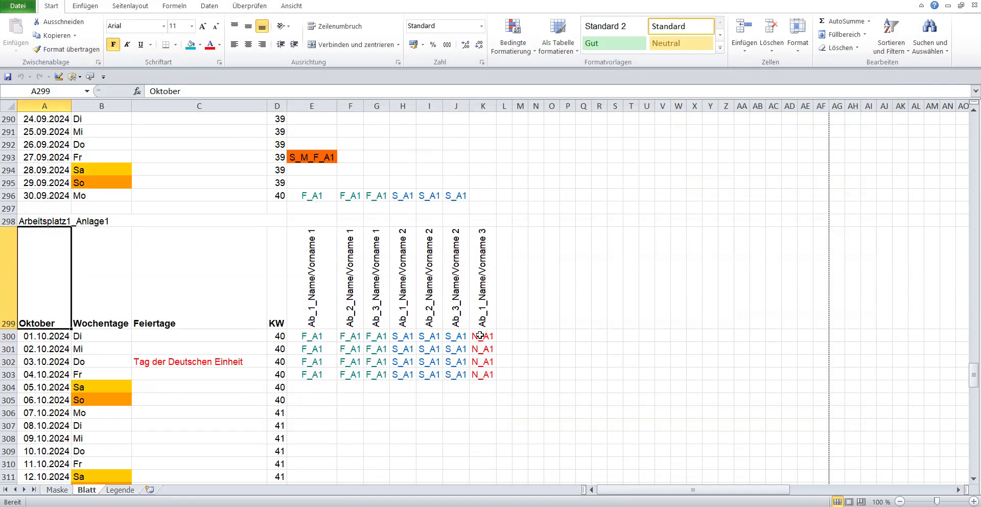
left_click_drag(488, 335, 492, 376)
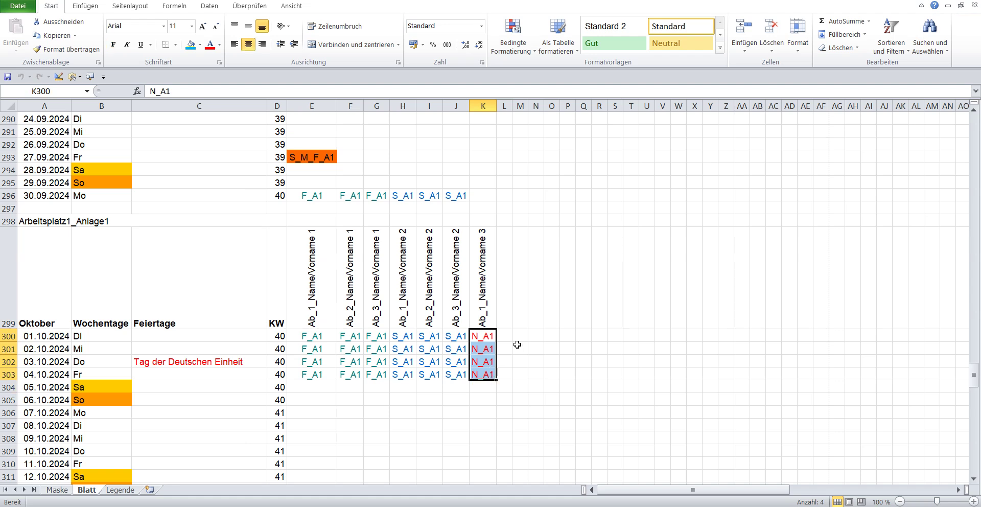
scroll(542, 285, "up", 1)
scroll(542, 285, "up", 1)
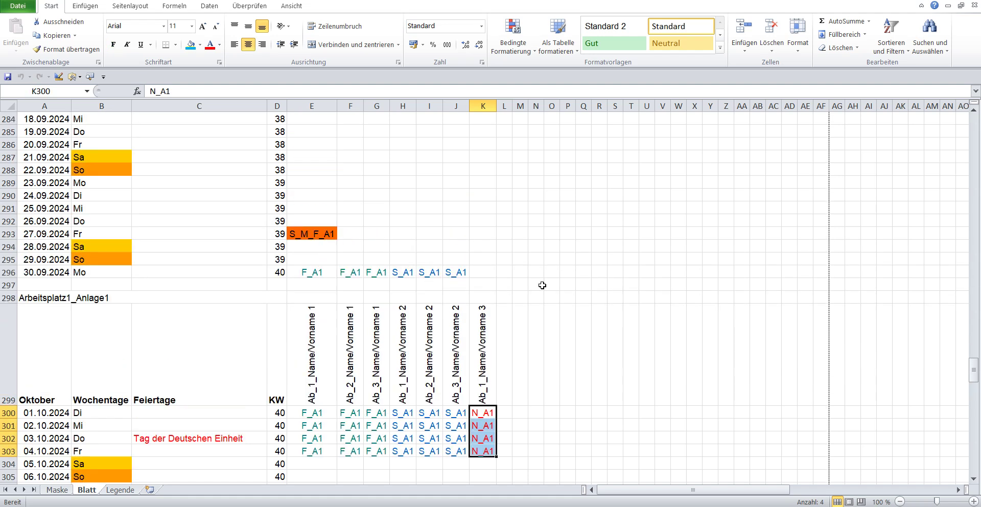
Step: Enter N_A1 for Ab_1_Name/Vorname 3 on 30.09.2024 in the planner form
left_click(57, 489)
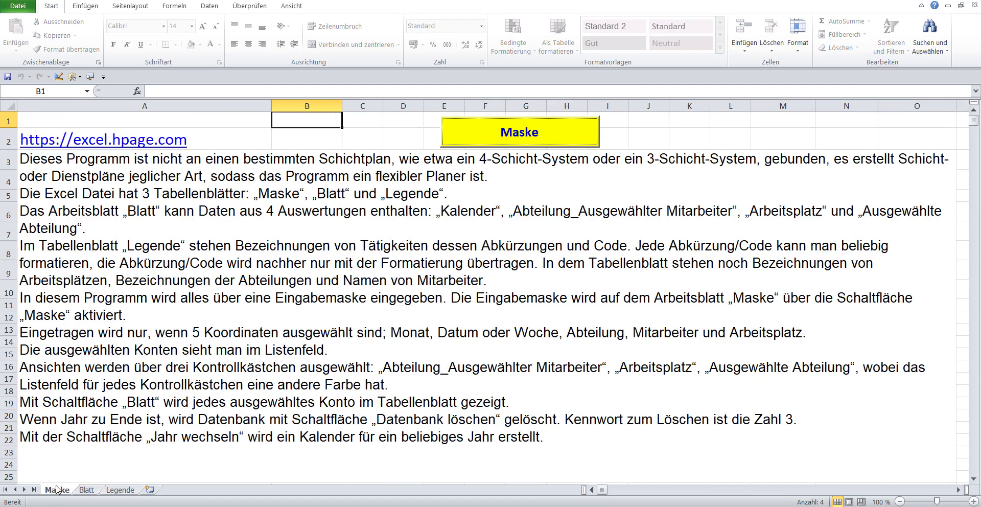
left_click(490, 133)
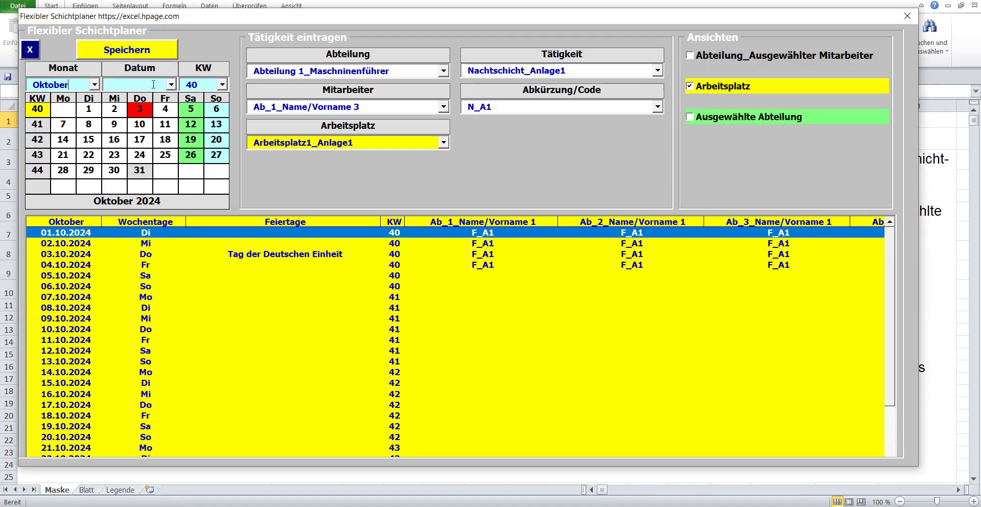
left_click(94, 84)
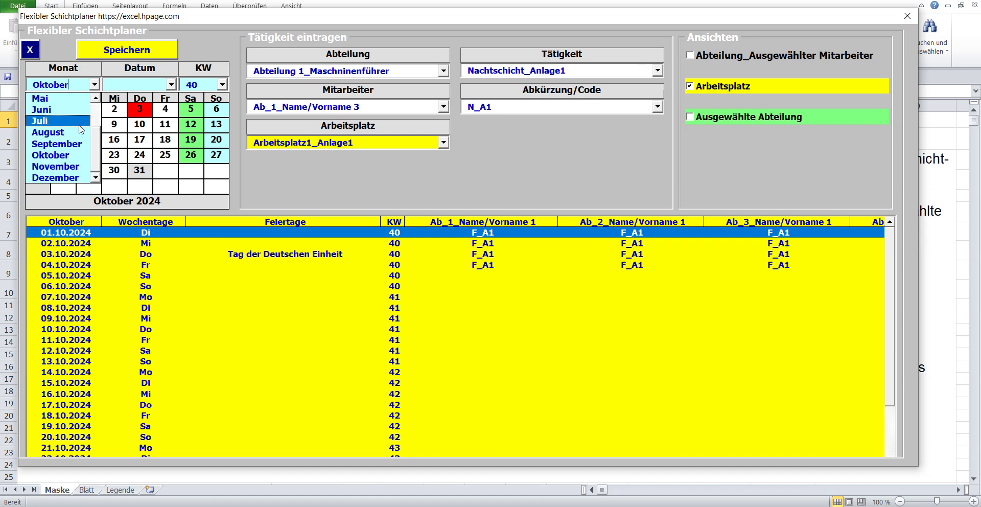
left_click(56, 143)
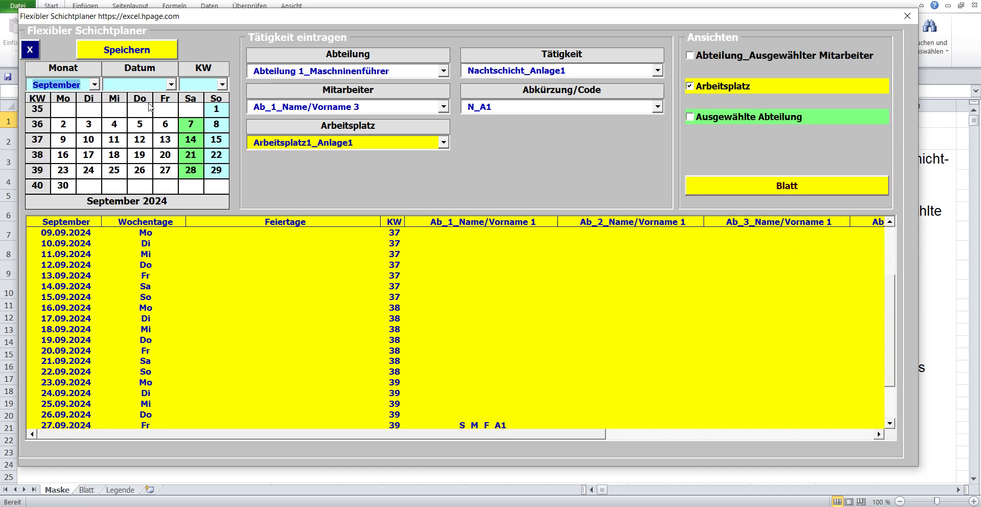
left_click(170, 84)
left_click_drag(171, 113, 171, 174)
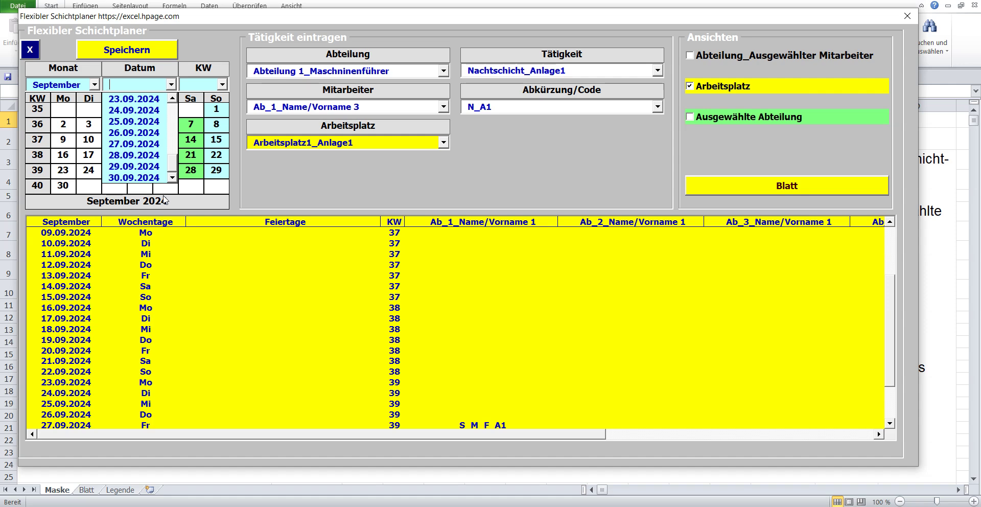
left_click(149, 179)
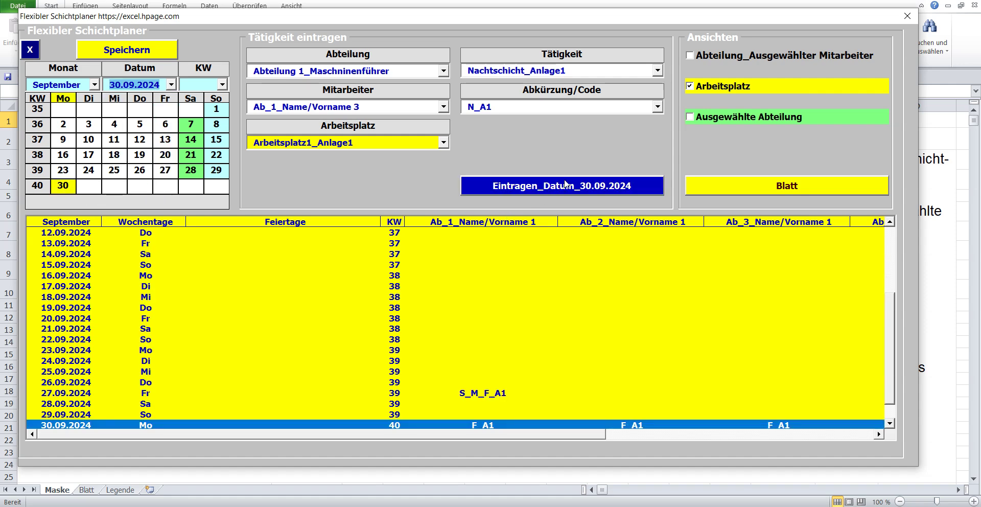
left_click(565, 184)
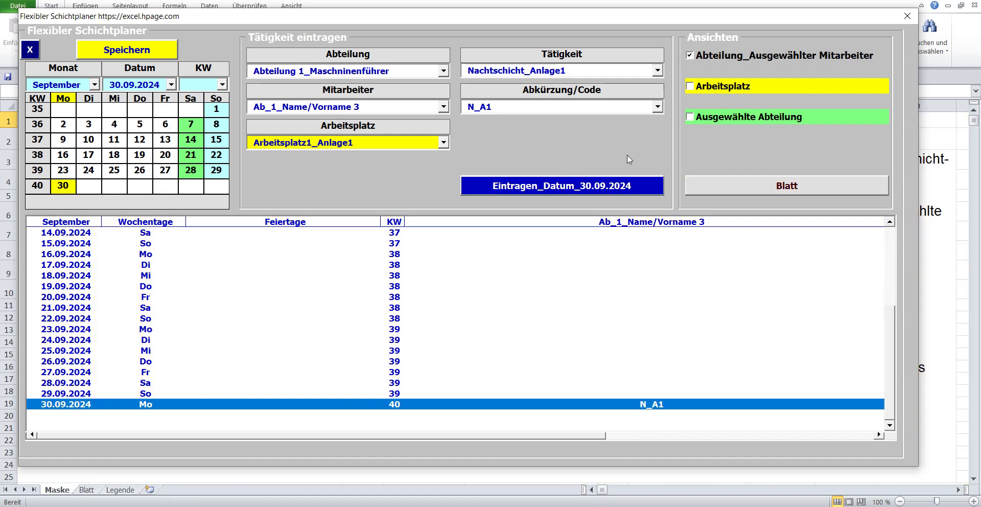
Step: Transfer the Arbeitsplatz overview to Blatt and check the new N_A1 in cell K296
left_click(731, 86)
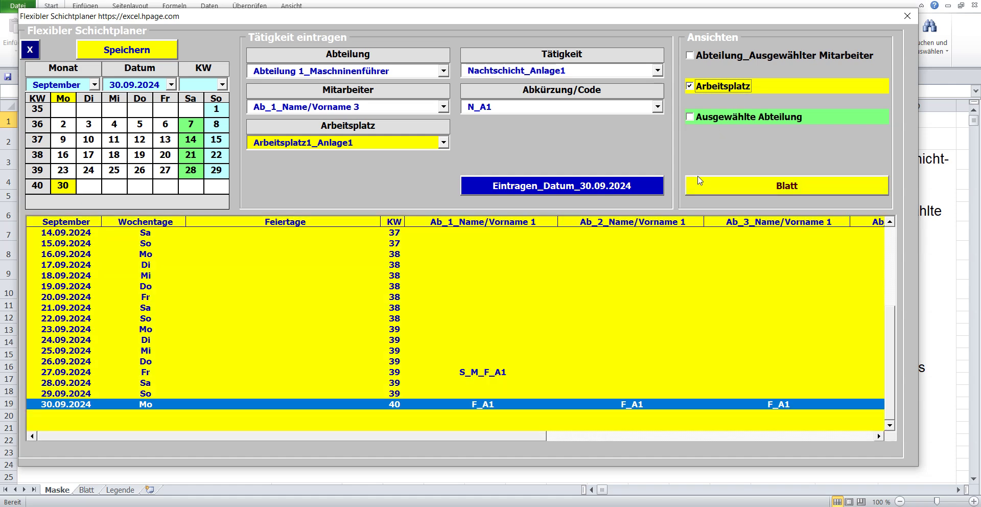
left_click(698, 179)
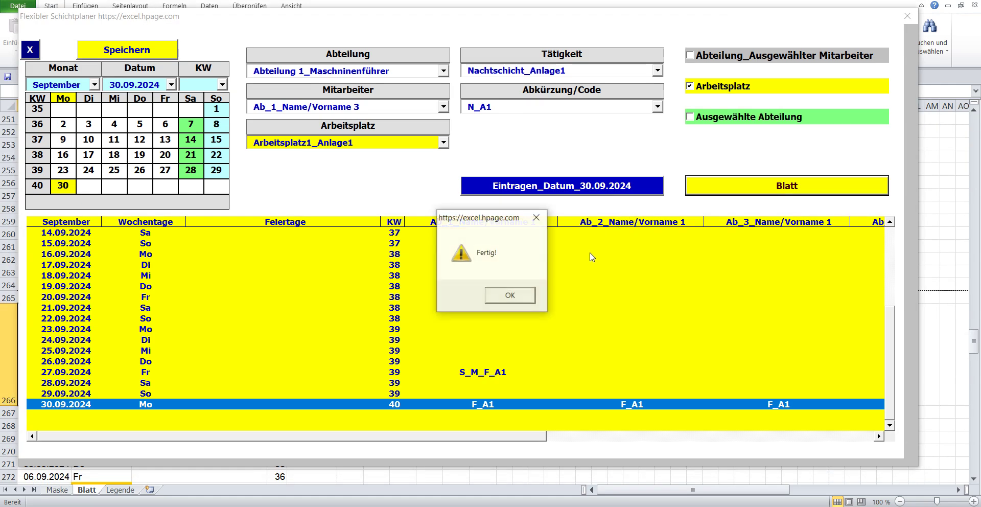
left_click(505, 296)
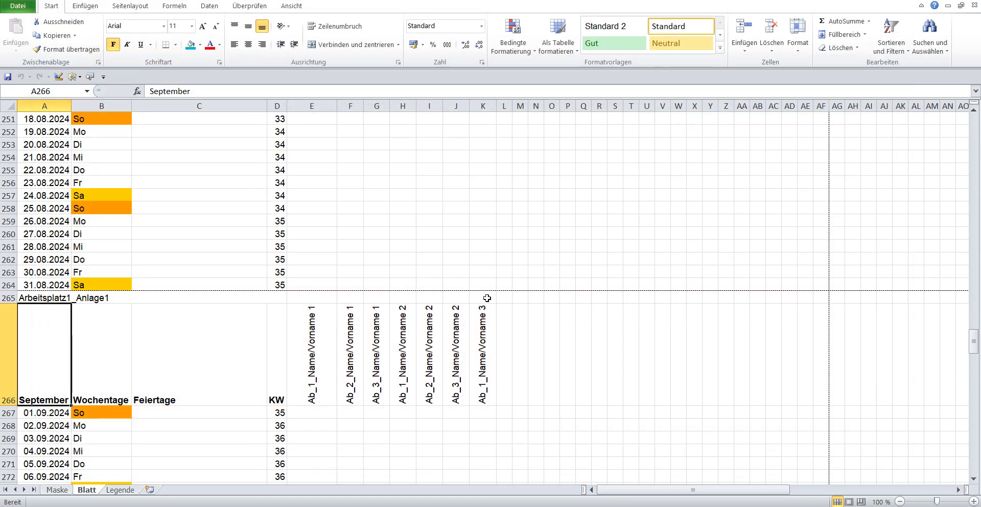
scroll(489, 289, "down", 1)
scroll(489, 291, "down", 6)
scroll(488, 296, "down", 1)
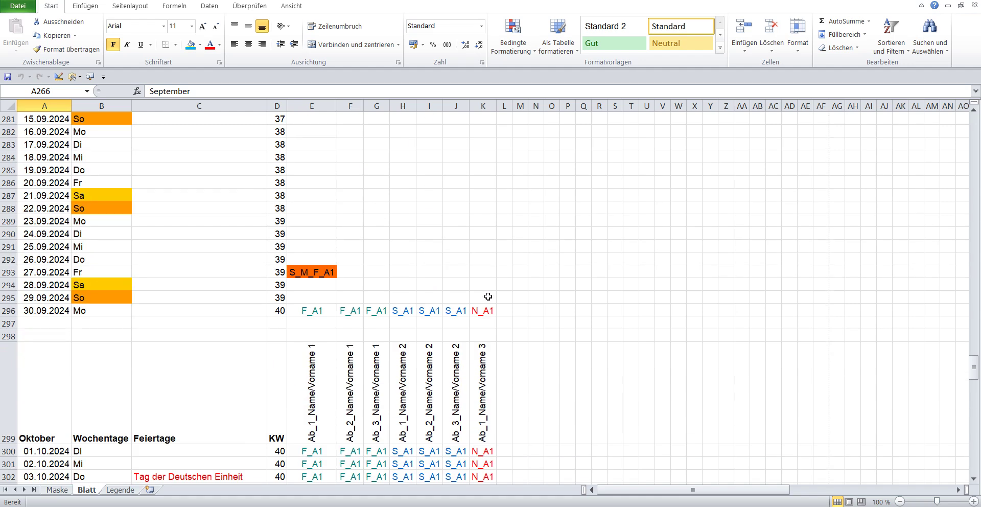
left_click(492, 308)
scroll(492, 323, "down", 2)
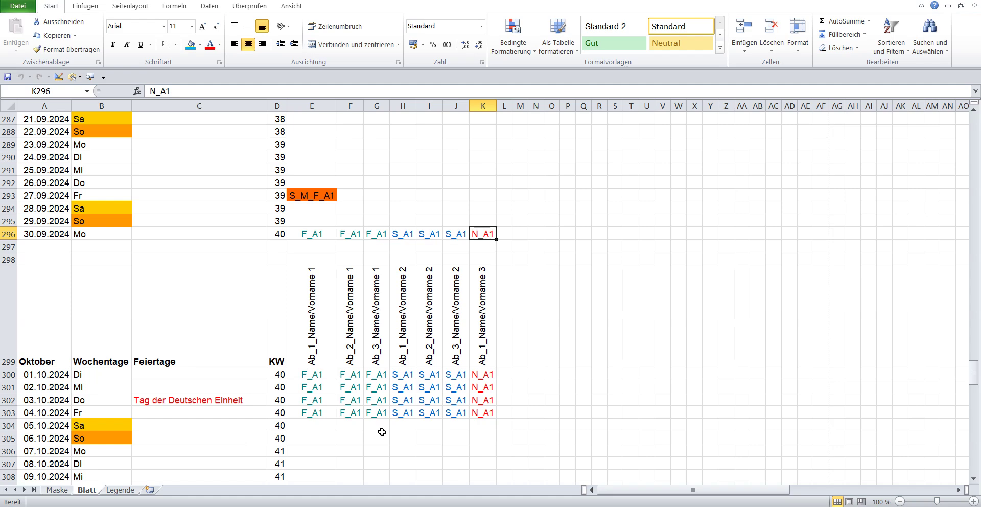
Step: Enter N_A1 on 30.09.2024 for Ab_2_Name/Vorname 3 of Abteilung 2_Maschinenbediener
left_click(55, 492)
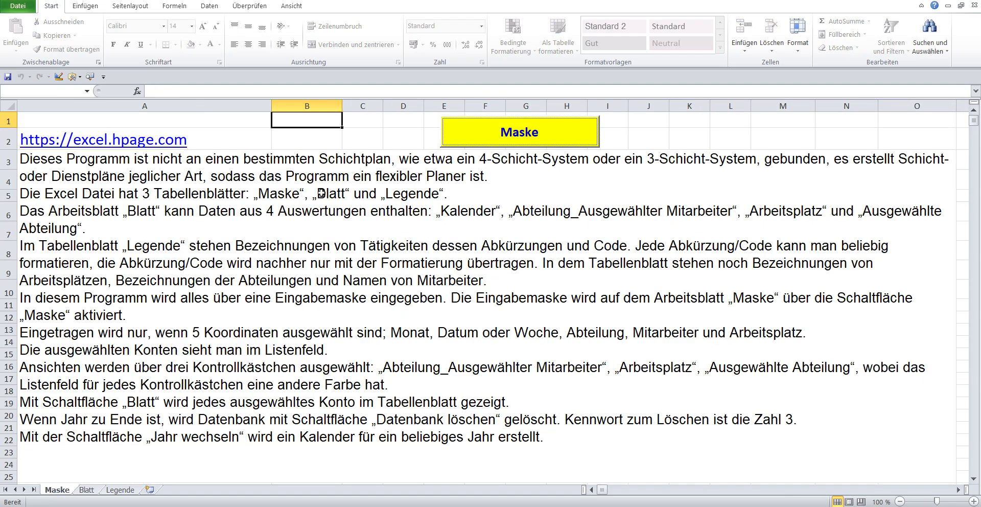
left_click(466, 146)
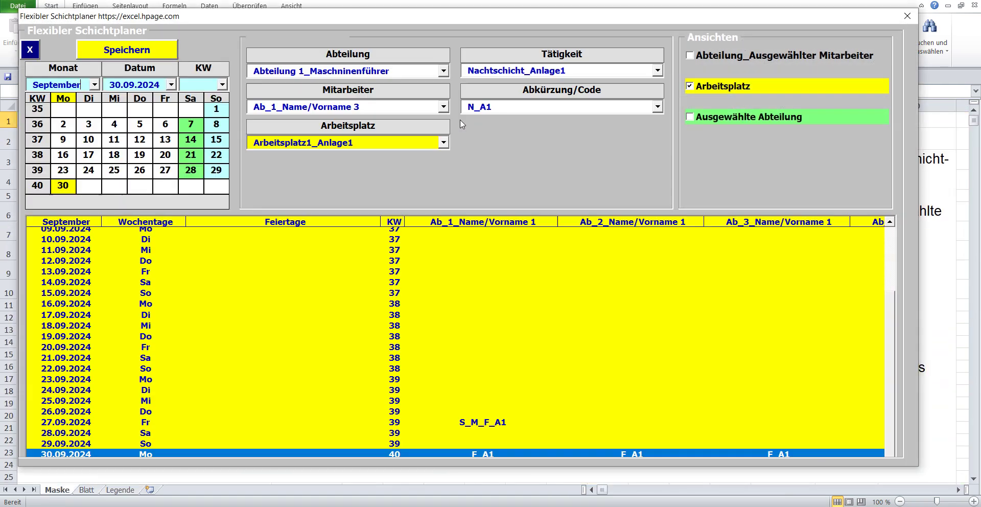
left_click(440, 70)
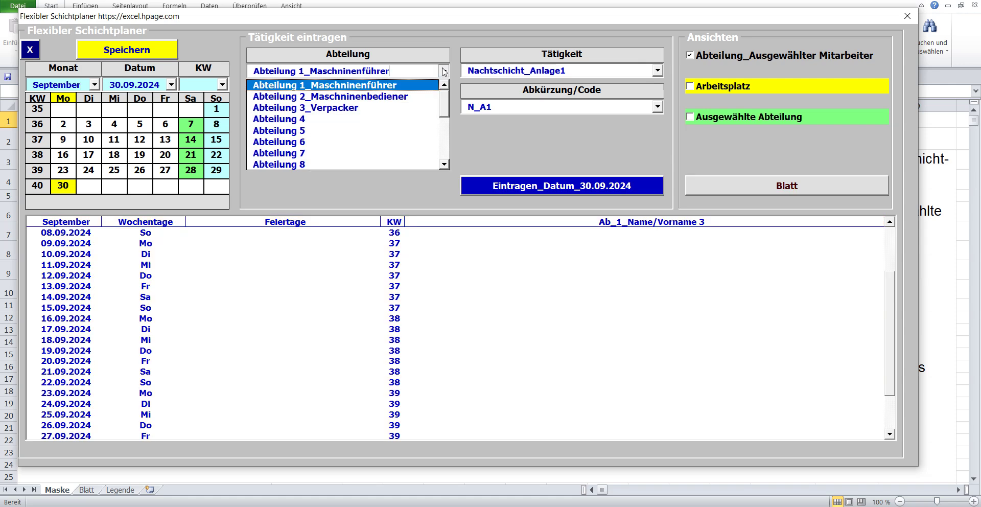
left_click(389, 97)
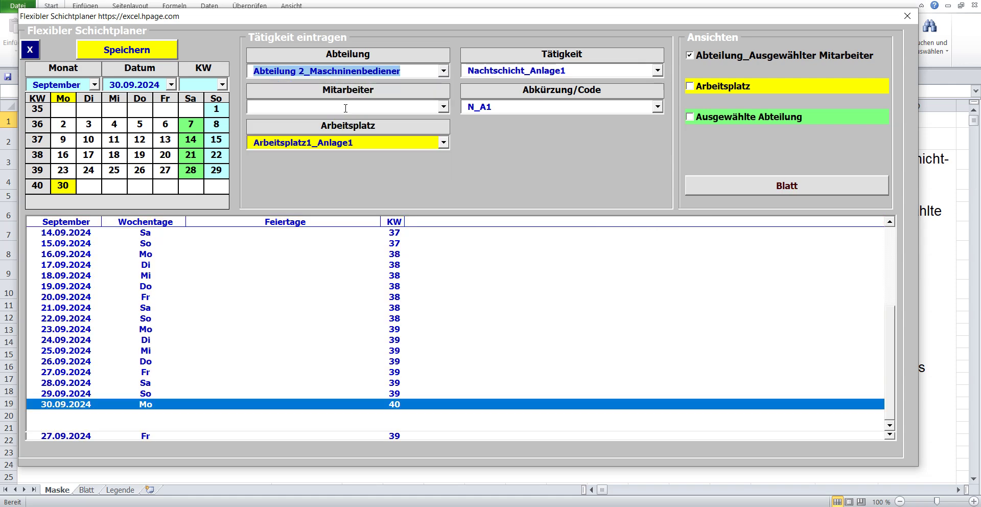
left_click(443, 106)
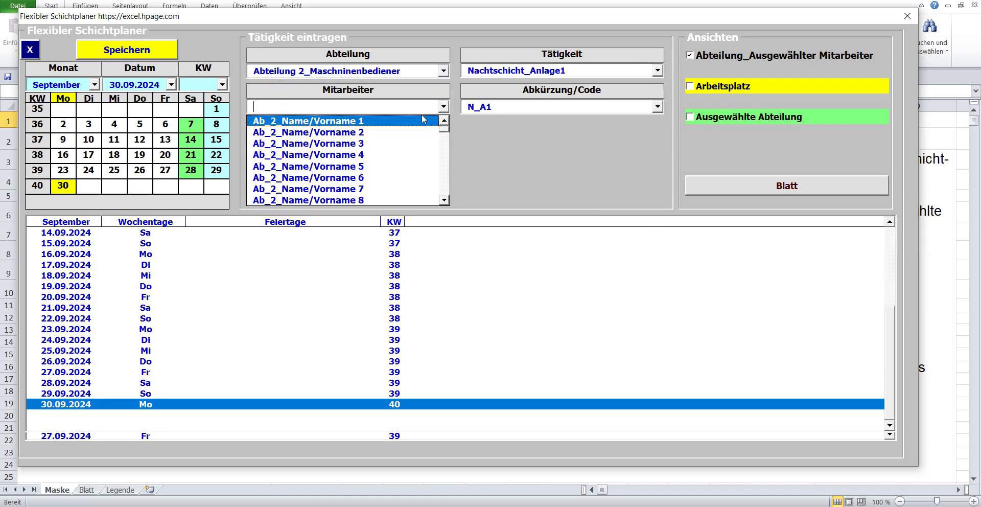
left_click(382, 144)
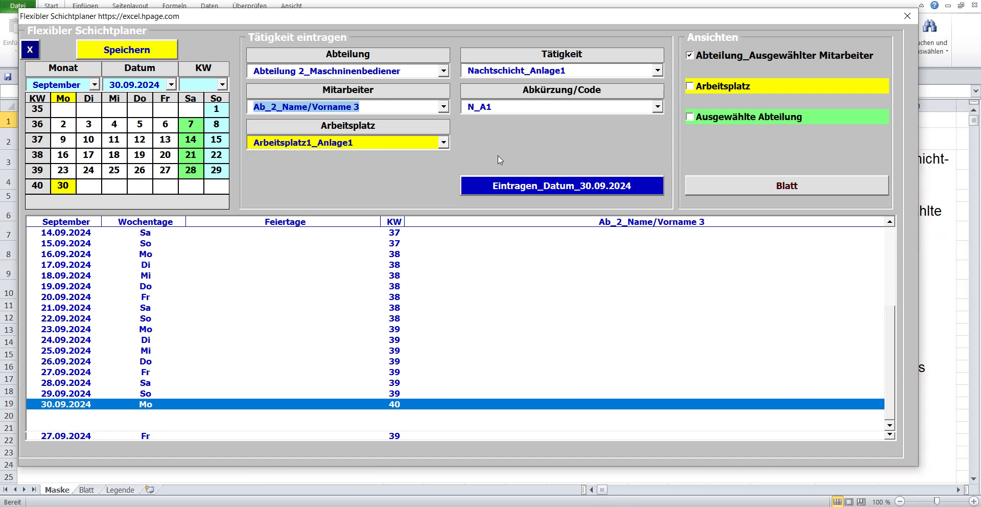
left_click(530, 187)
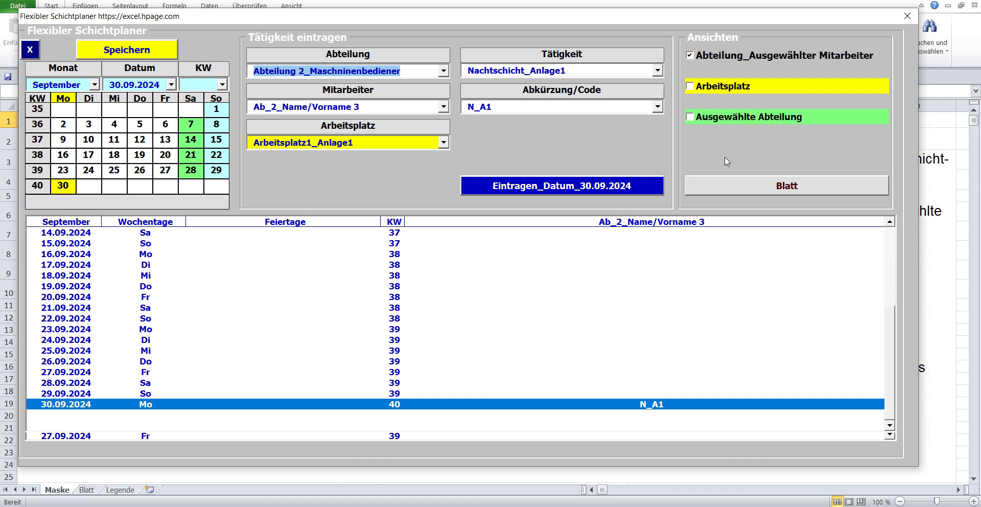
Step: Write the Arbeitsplatz overview to Blatt, check N_A1 in L296, and reopen the form
left_click(741, 84)
left_click(696, 176)
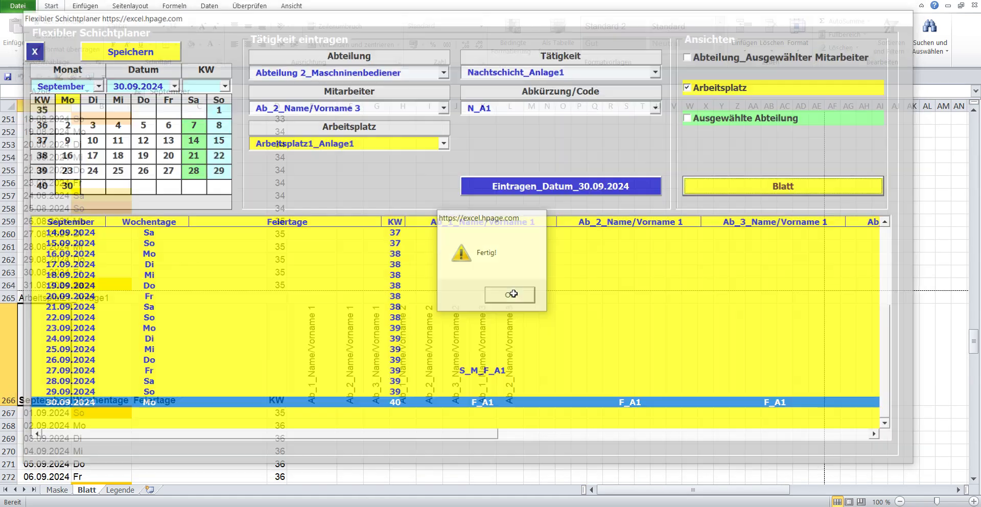
left_click(510, 295)
scroll(508, 274, "down", 2)
scroll(514, 250, "down", 3)
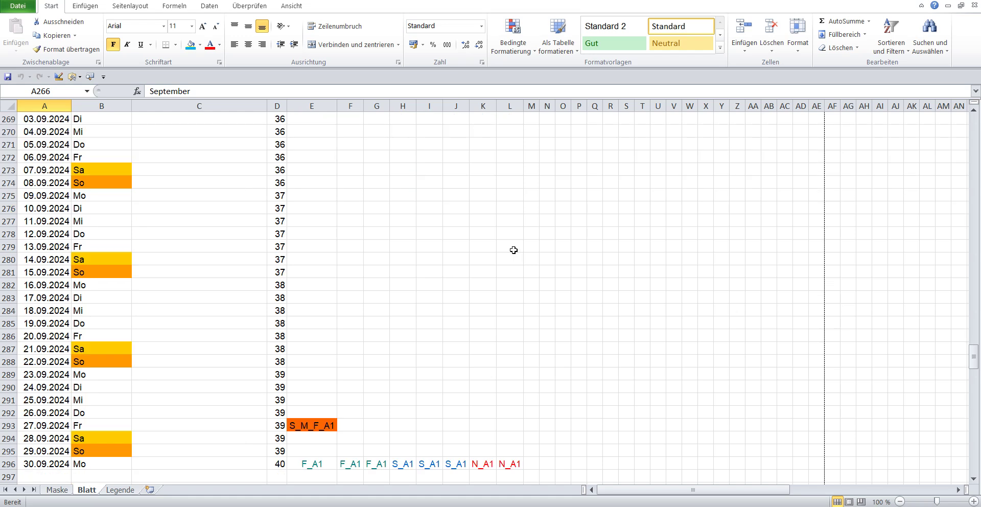
scroll(514, 250, "down", 3)
scroll(516, 244, "down", 2)
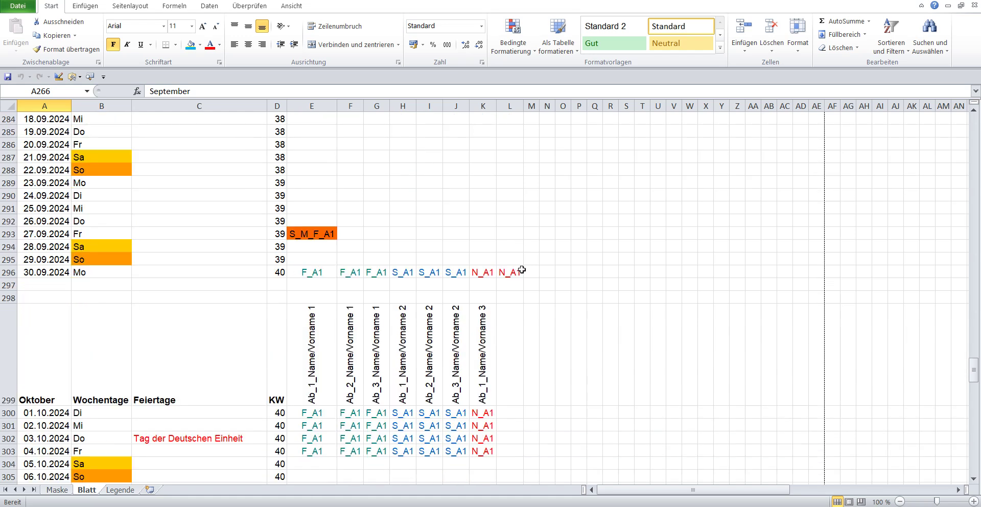
left_click(522, 269)
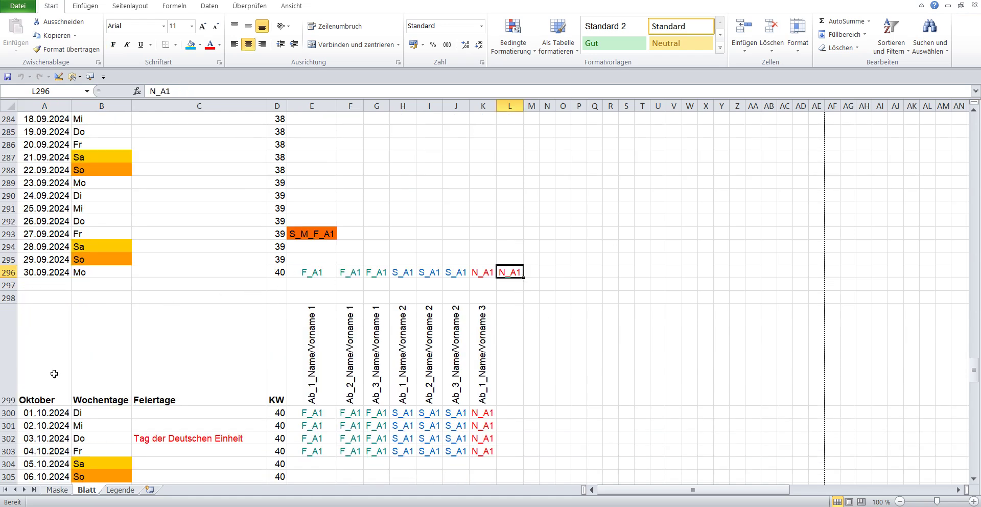
left_click(56, 489)
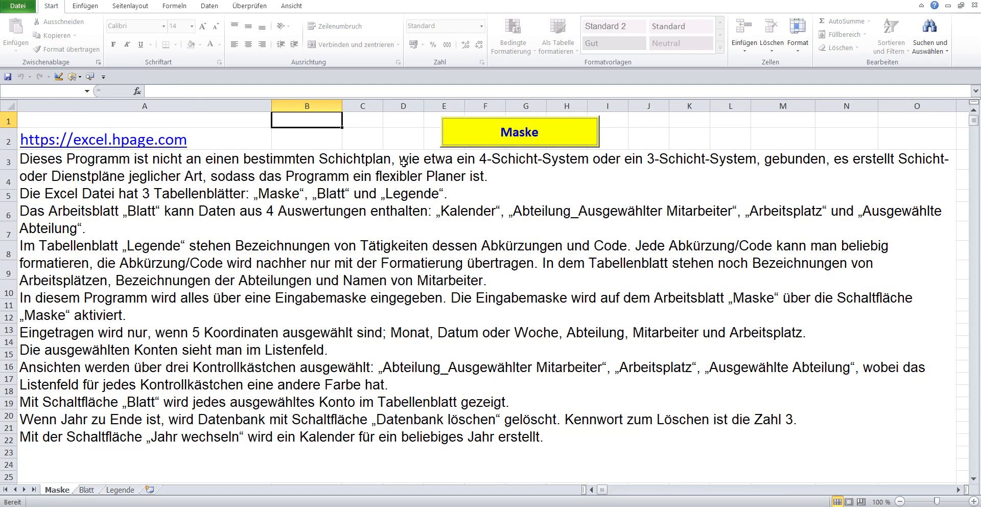
left_click(469, 134)
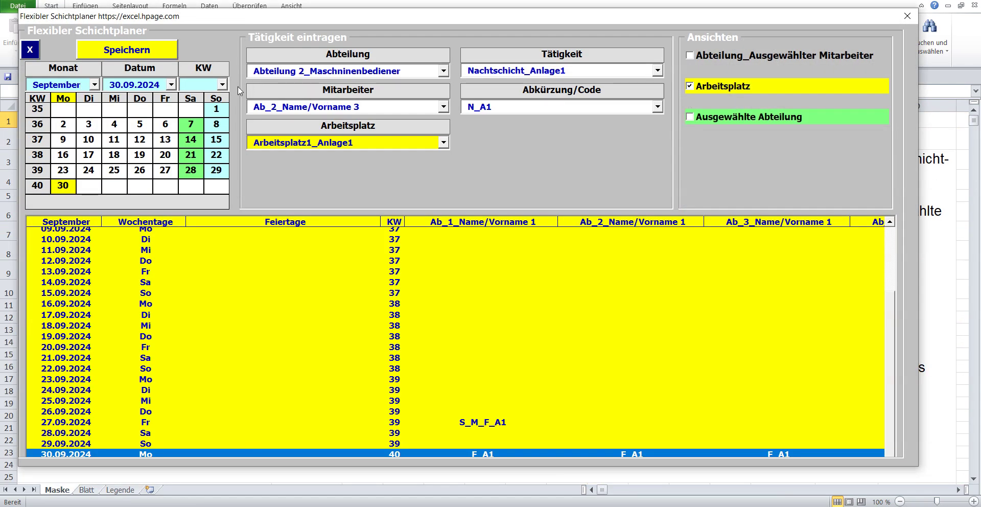
Step: Select October and calendar week 40, then enter N_A1 for the whole week
left_click(222, 86)
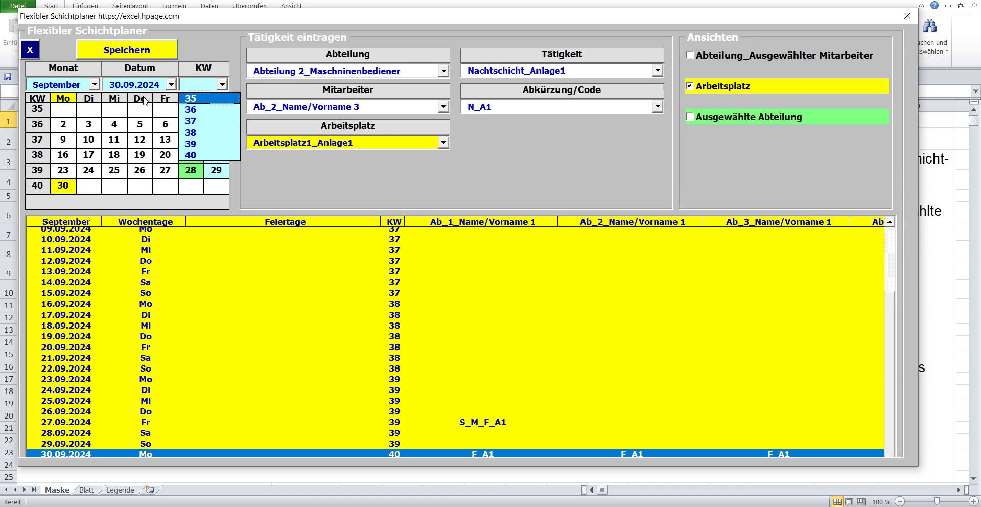
left_click(95, 85)
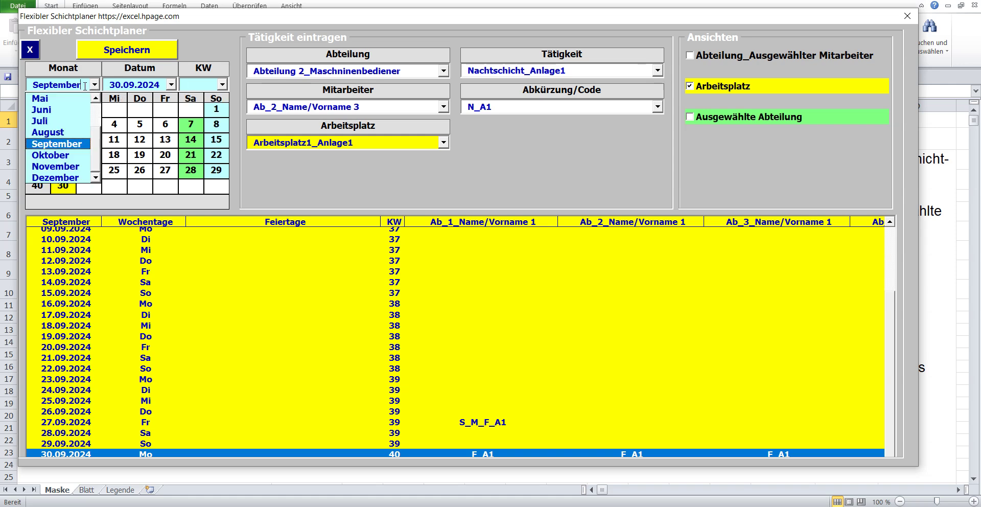
left_click(55, 155)
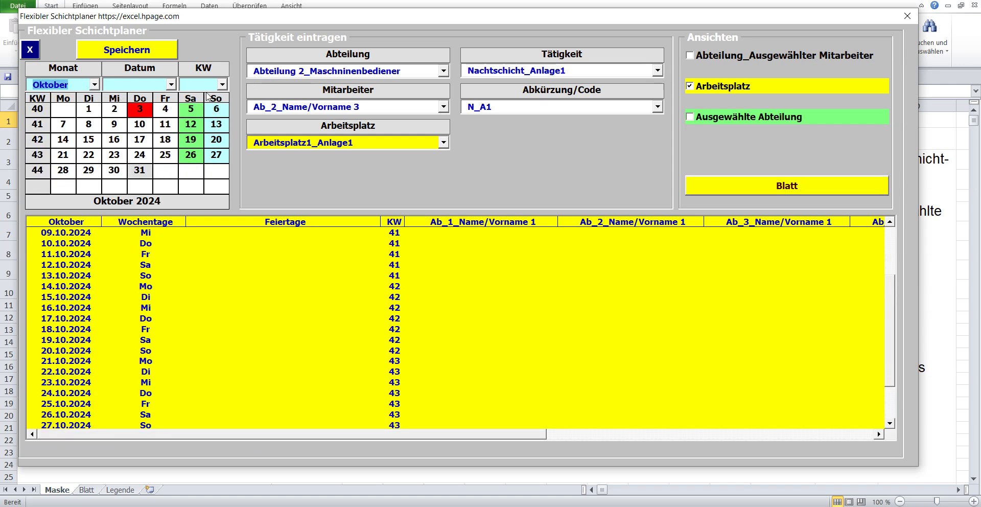
left_click(221, 85)
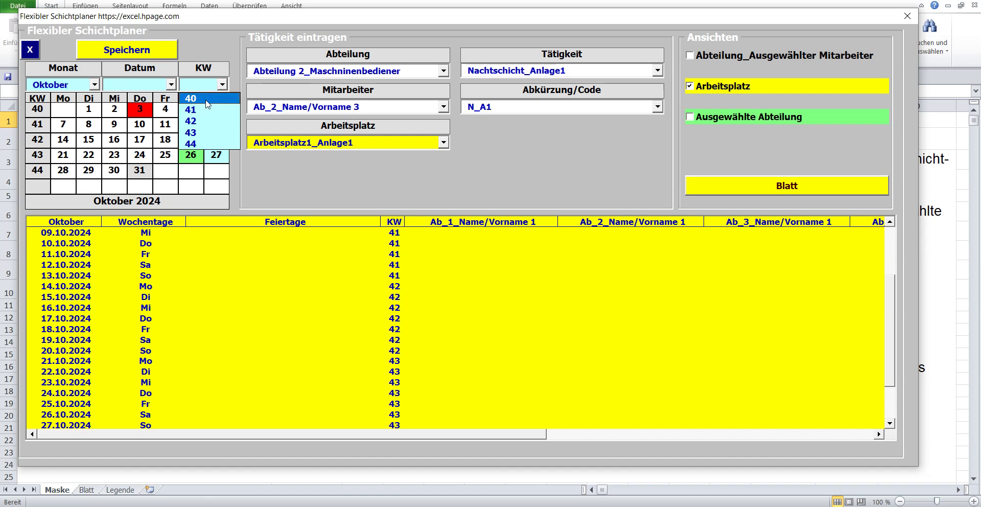
left_click(207, 99)
left_click(504, 186)
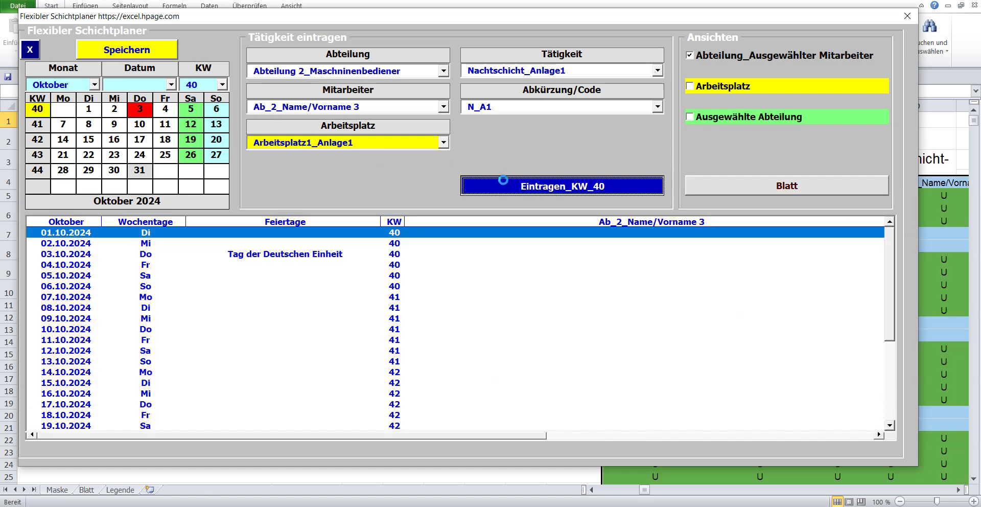
Step: Write the Arbeitsplatz view to the Blatt sheet, confirm Fertig, and return to Maske
left_click(690, 85)
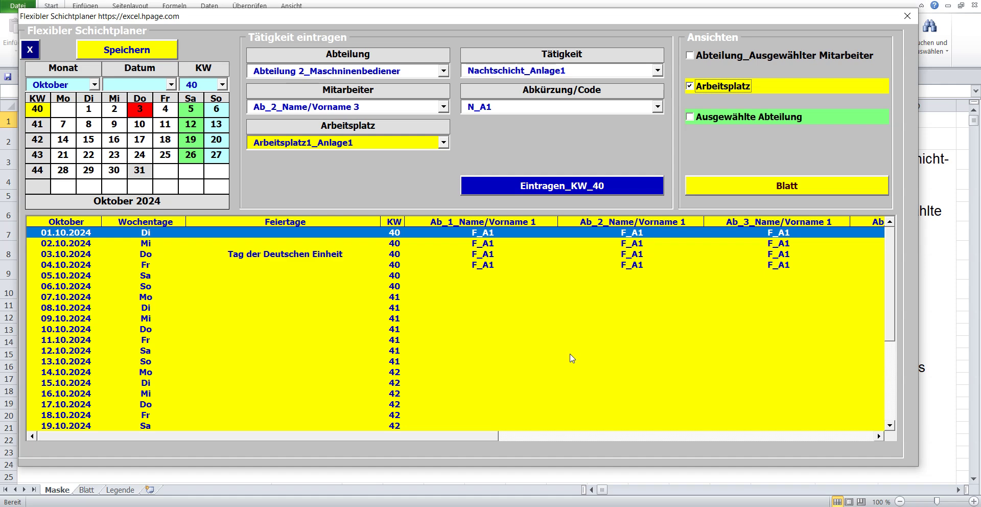
left_click(460, 350)
left_click(429, 394)
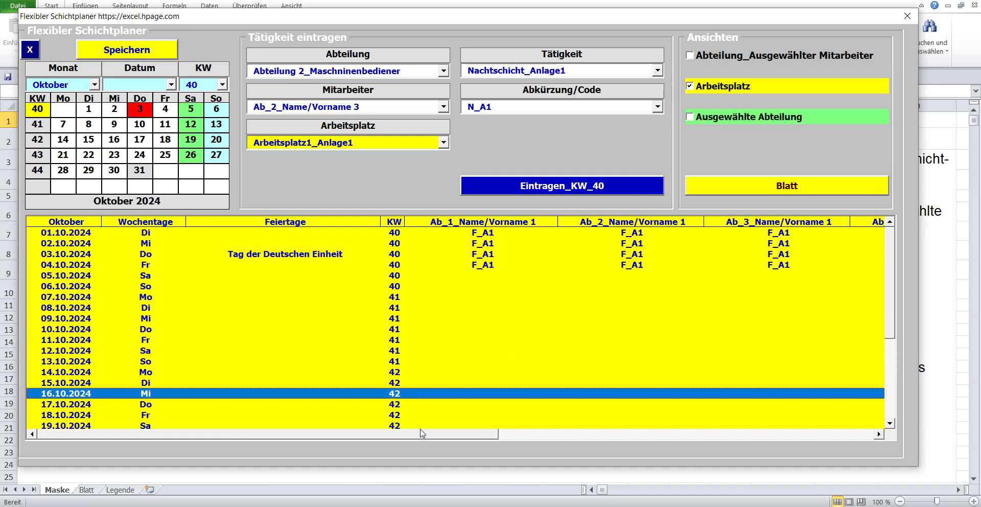
left_click_drag(422, 433, 807, 444)
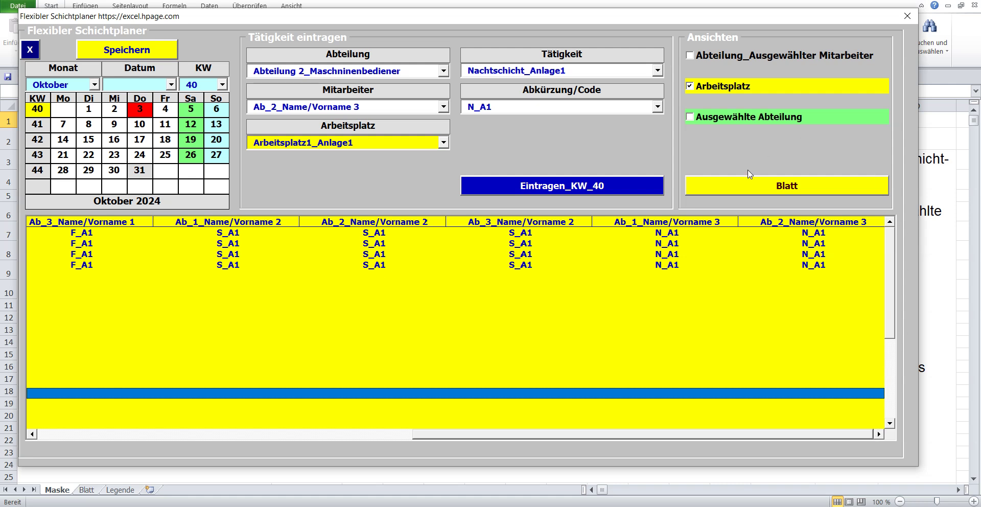
left_click(729, 181)
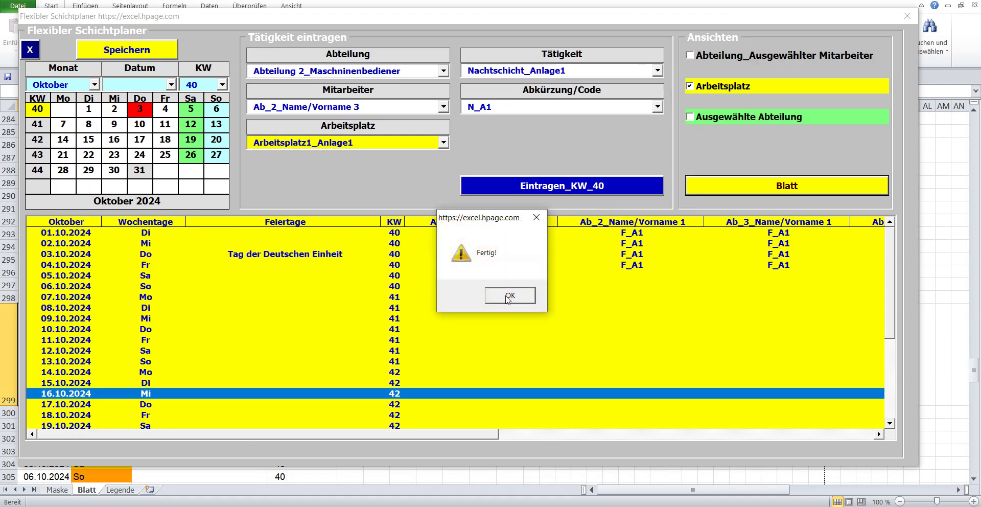
left_click(509, 296)
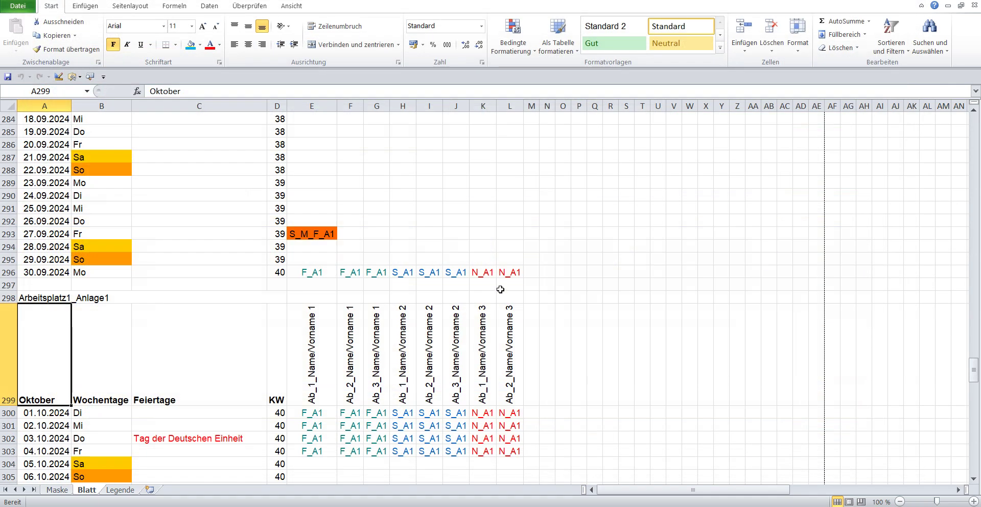
scroll(509, 272, "down", 3)
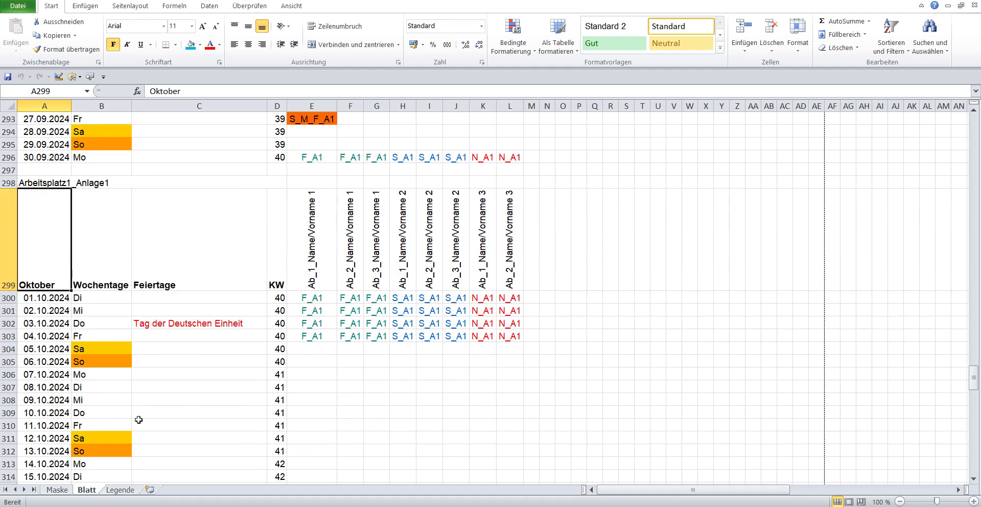
left_click(46, 491)
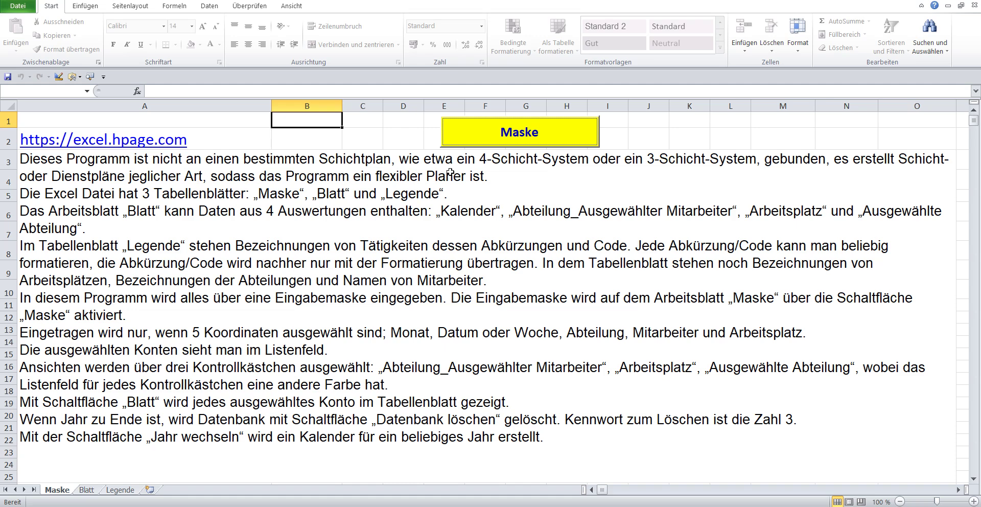
Step: In the planner form, give Abteilung 3_Verpacker's Ab_3_Name/Vorname 3 the N_A1 shift for week 40
left_click(476, 137)
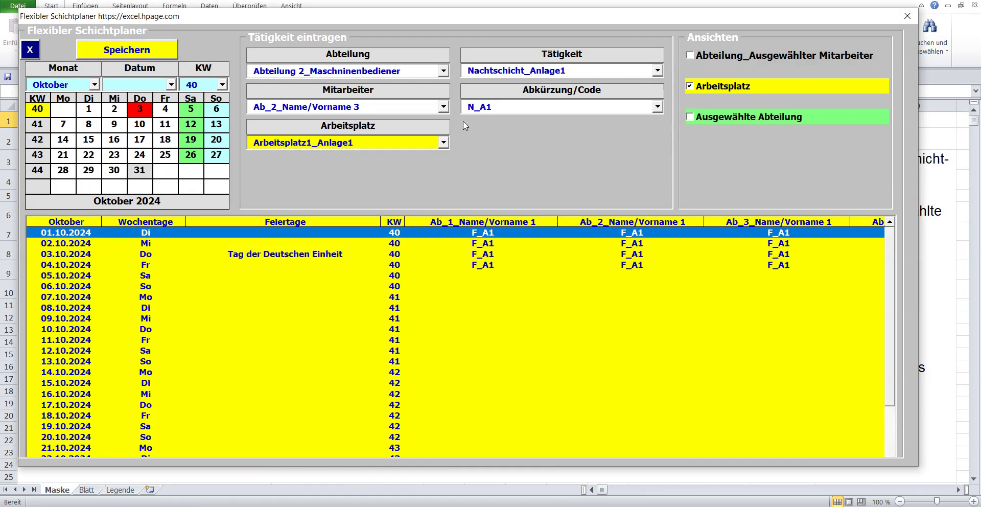
left_click(443, 71)
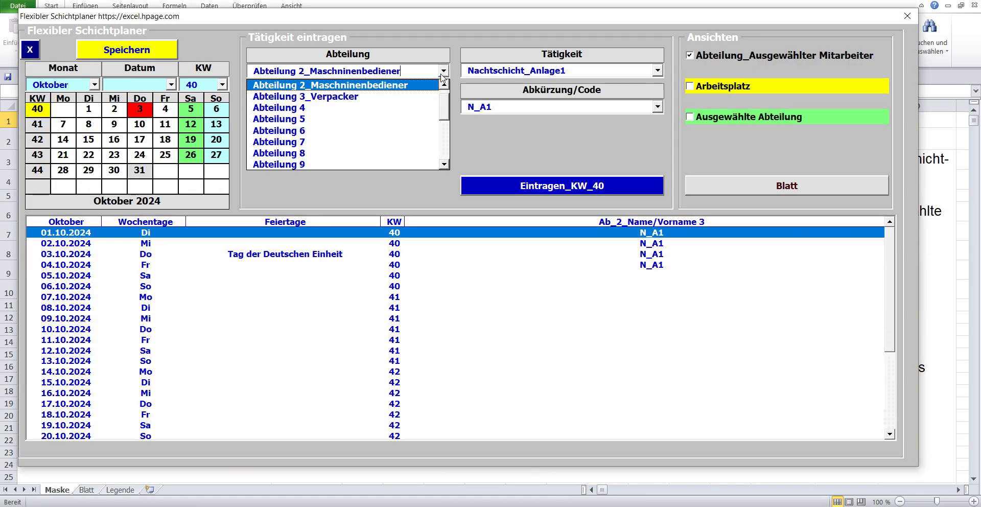
left_click(380, 97)
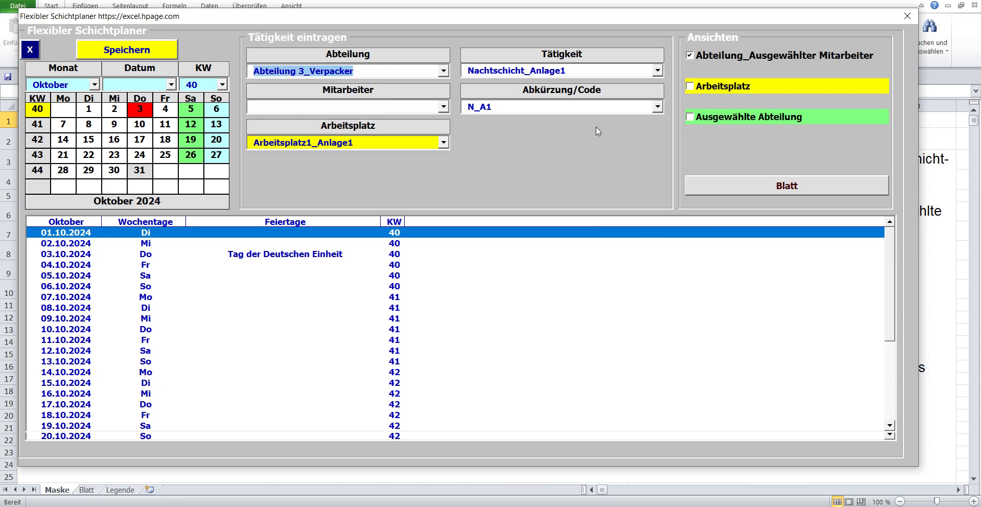
left_click(443, 107)
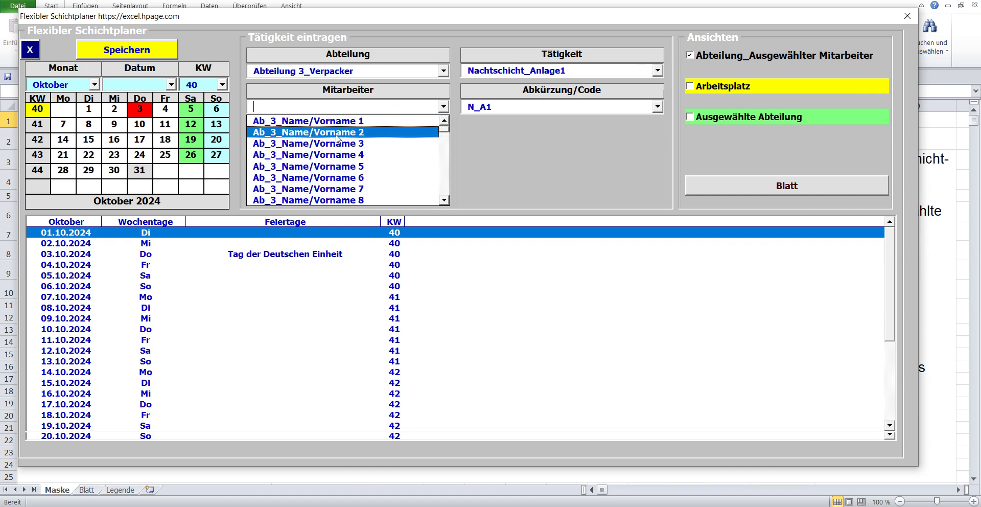
left_click(335, 143)
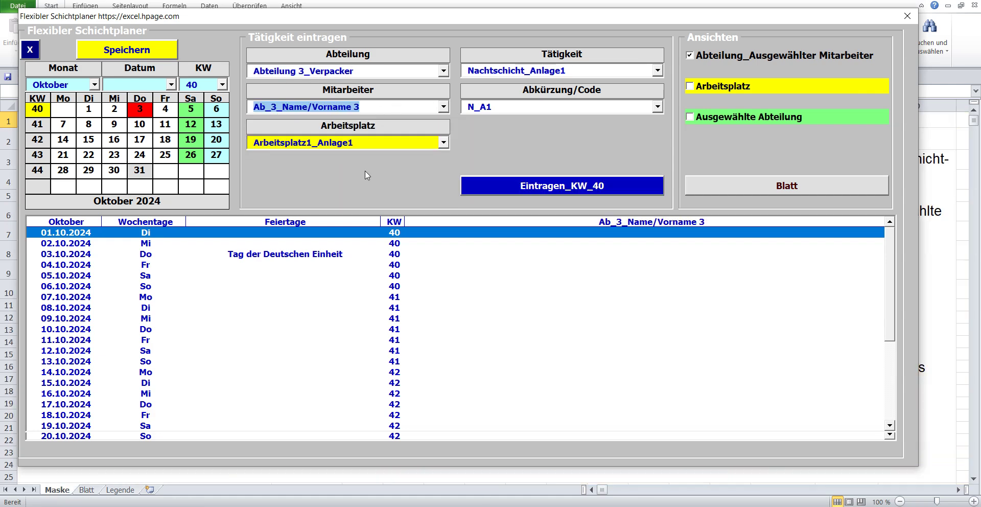
left_click(538, 186)
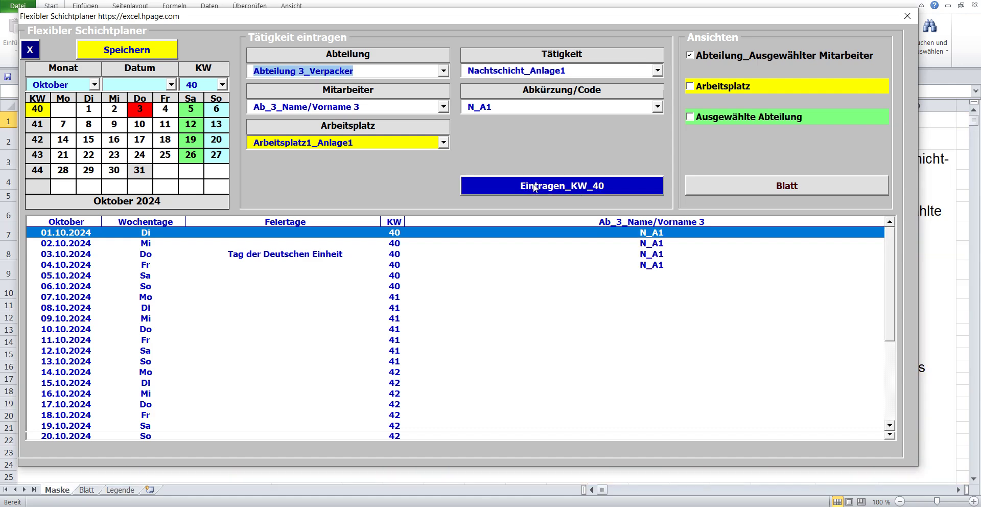
Step: Send the employee's shifts to the Blatt sheet and reopen the planner from Maske
left_click(727, 196)
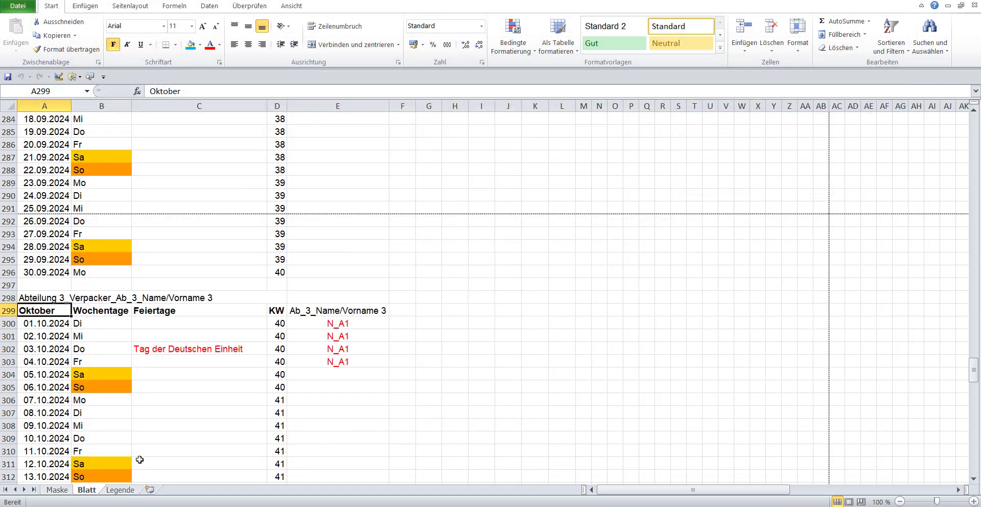
left_click(57, 489)
left_click(466, 133)
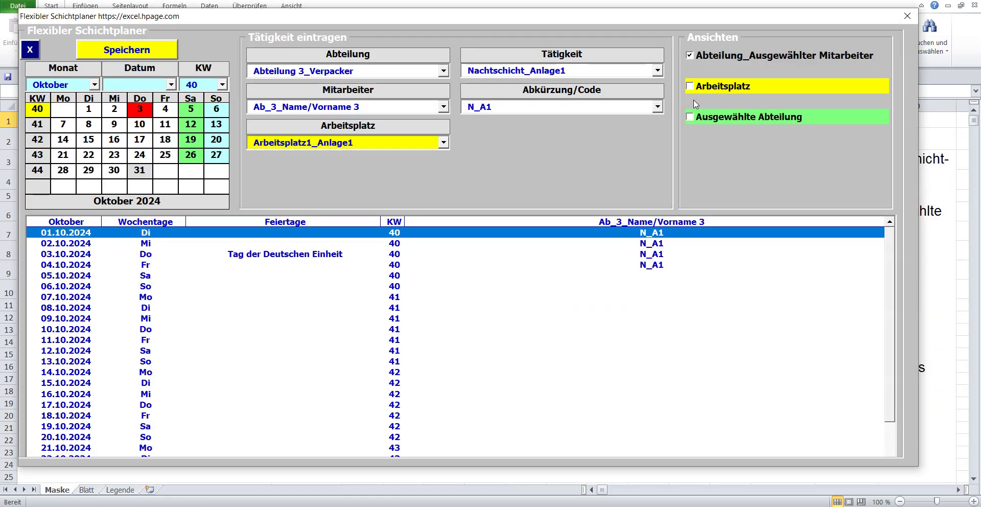
Step: Show the Arbeitsplatz1_Anlage1 workplace view, check its employee columns, and write it to Blatt
left_click(695, 87)
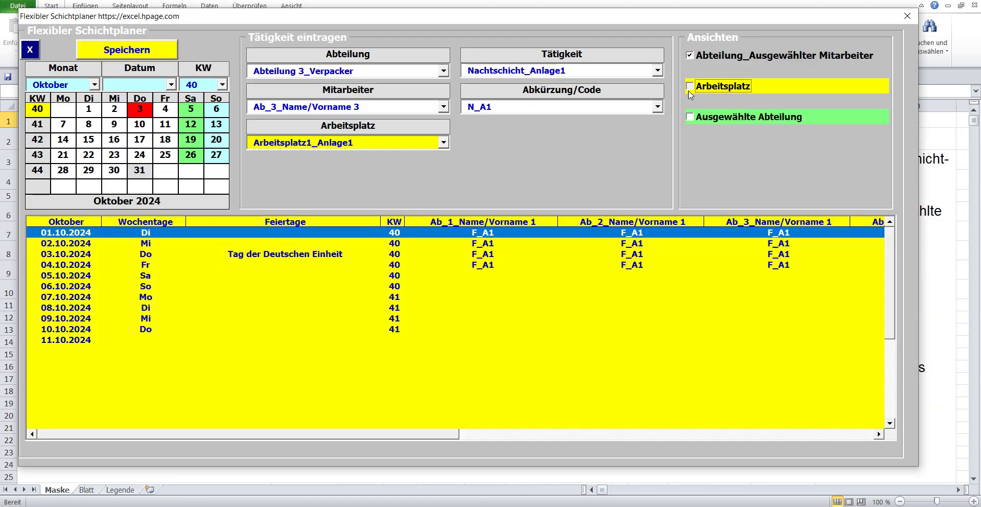
left_click_drag(441, 435, 910, 426)
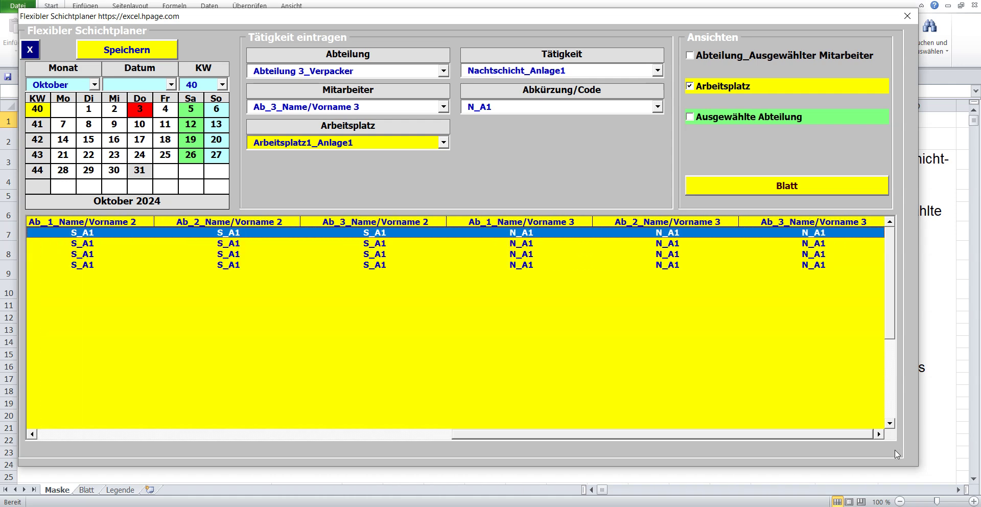
left_click_drag(970, 427, 912, 437)
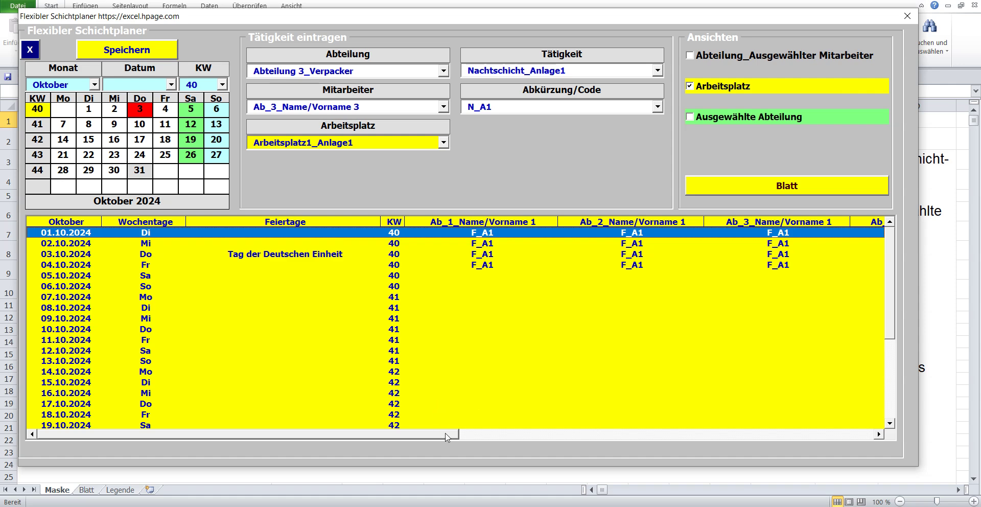
left_click_drag(447, 435, 874, 432)
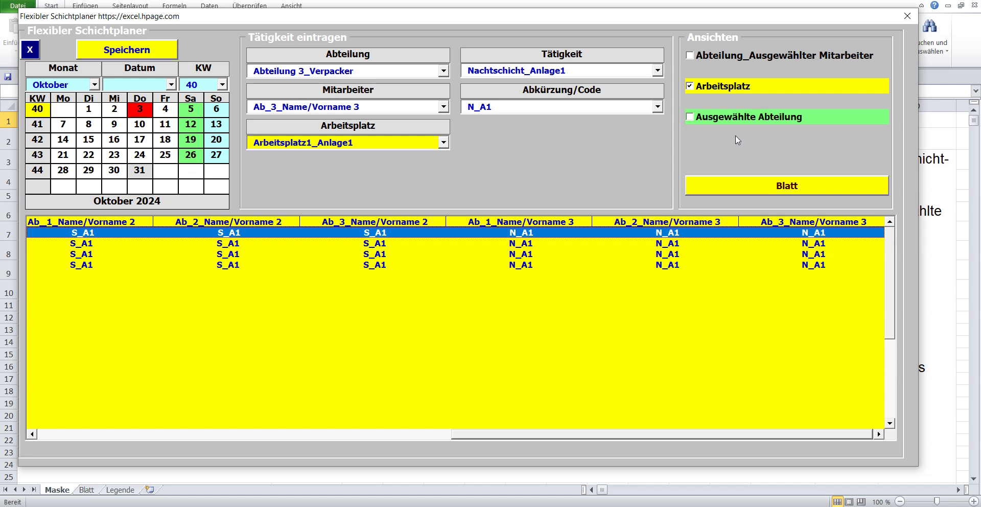
left_click(720, 188)
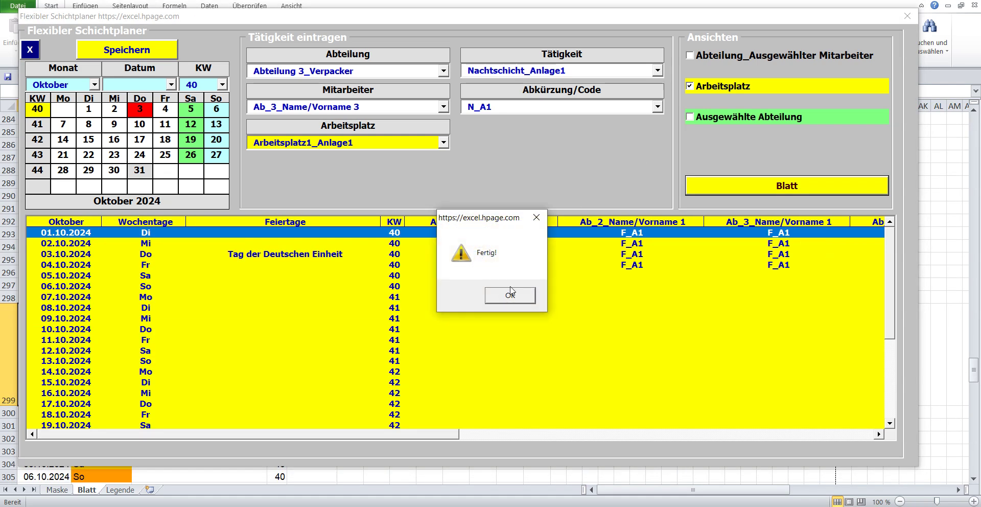
left_click(497, 301)
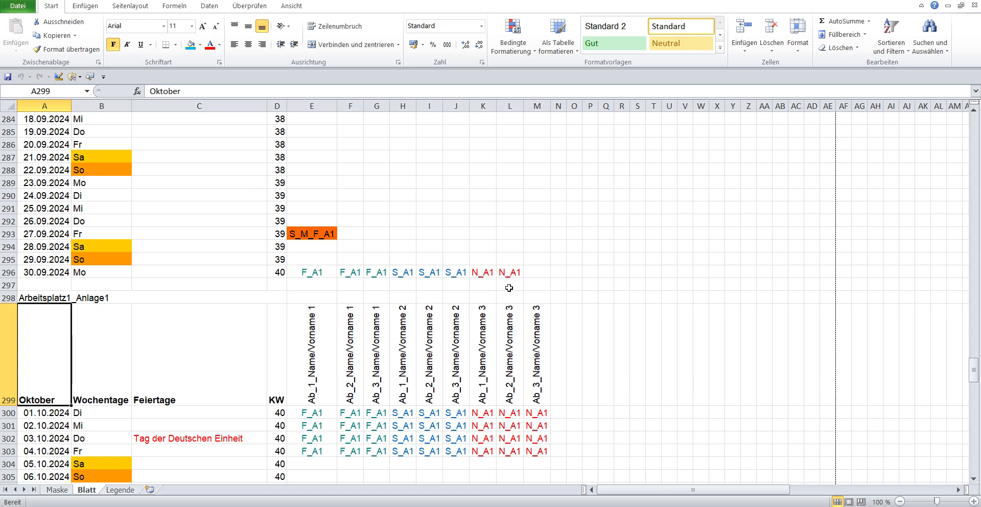
Step: Return from Blatt to the Maske sheet and reopen the shift planner form
scroll(511, 321, "down", 2)
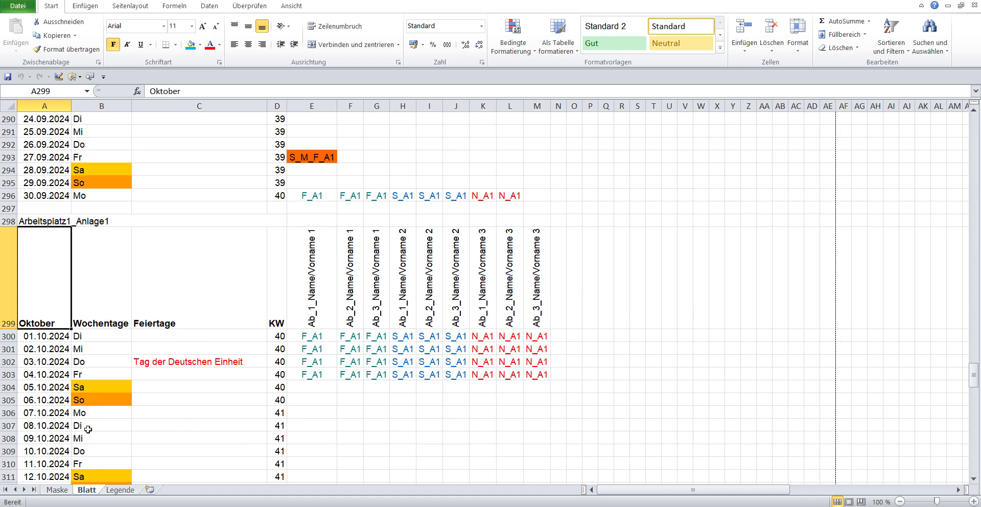
left_click(55, 490)
left_click(470, 135)
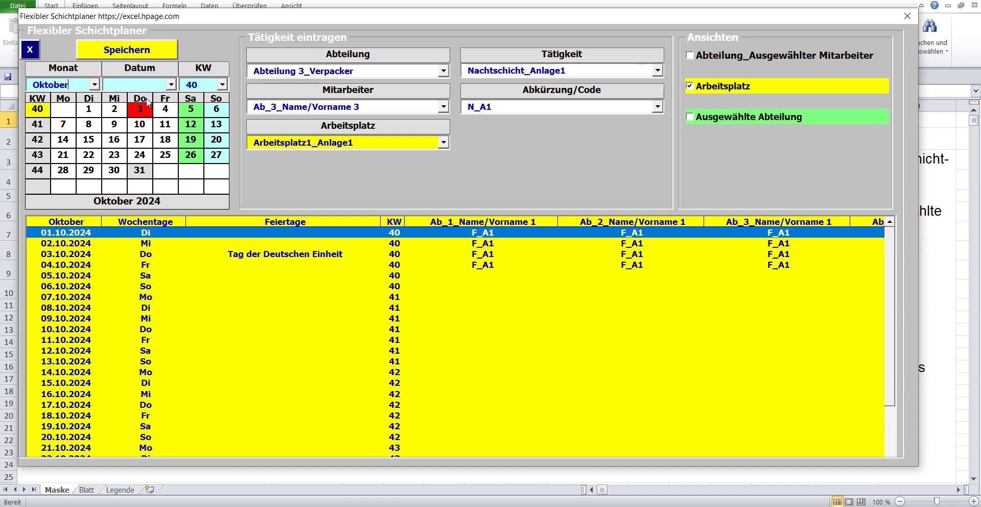
Step: Choose September and date 30.09.2024, then enter the N_A1 shift for that day
left_click(94, 85)
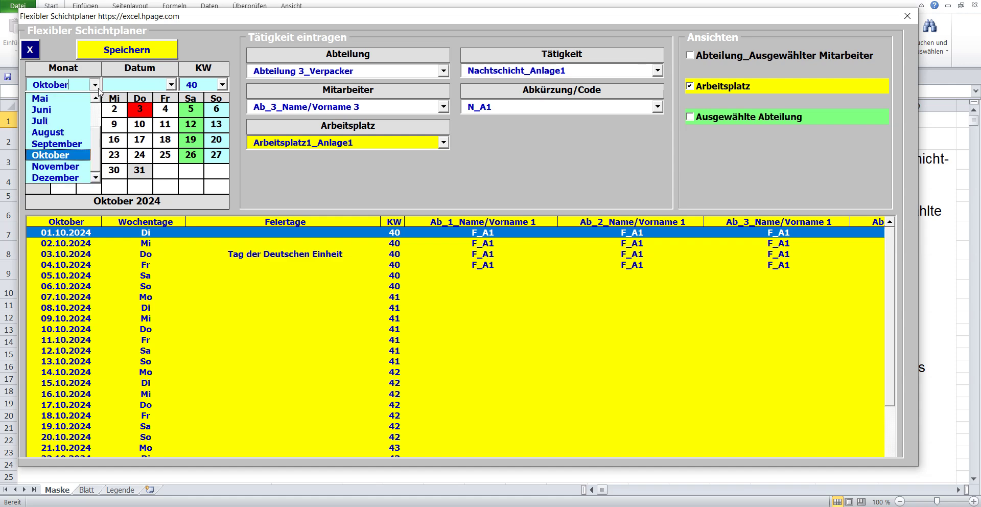
left_click(53, 144)
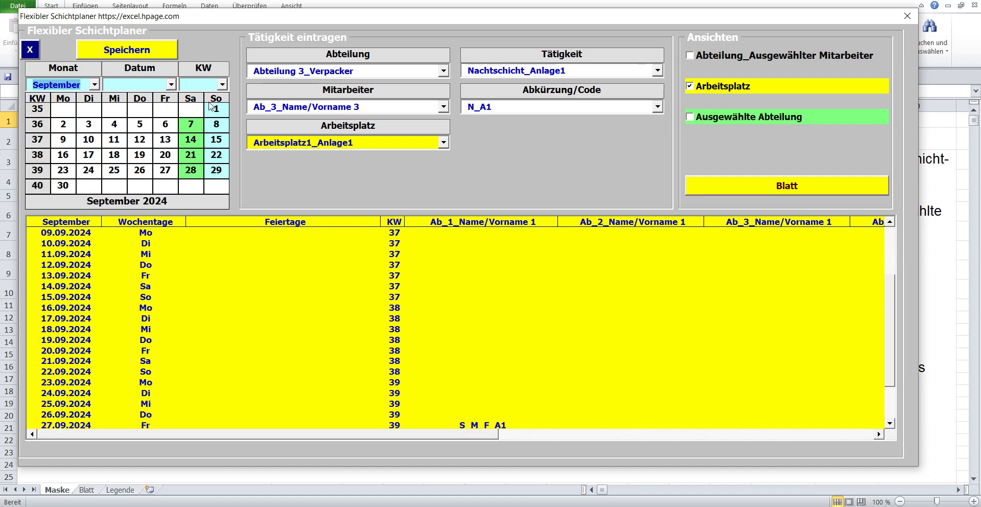
left_click(171, 84)
left_click_drag(173, 115, 174, 171)
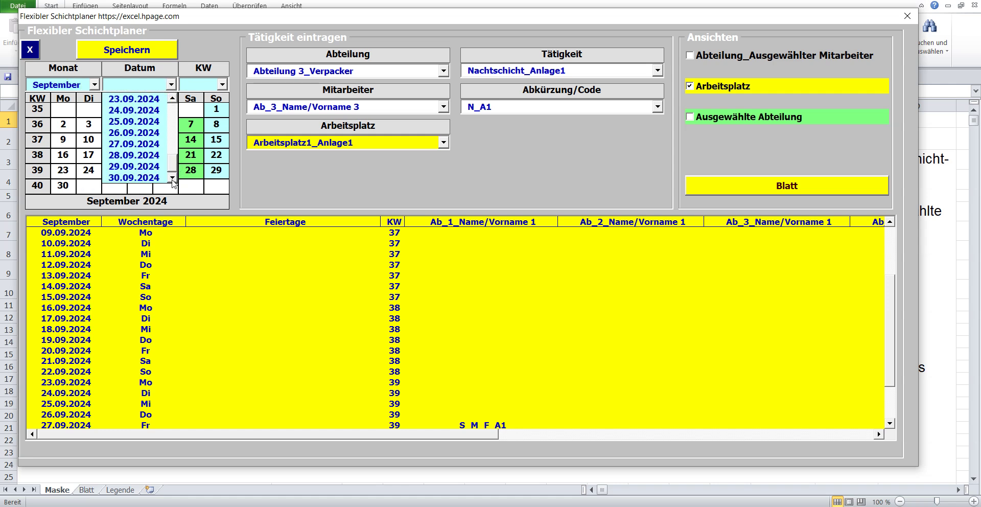
left_click(153, 179)
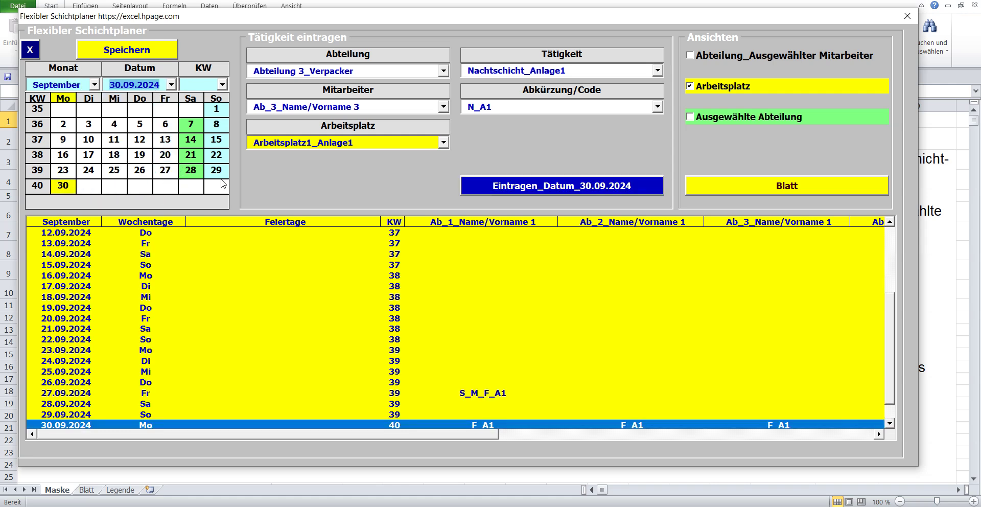
left_click(557, 189)
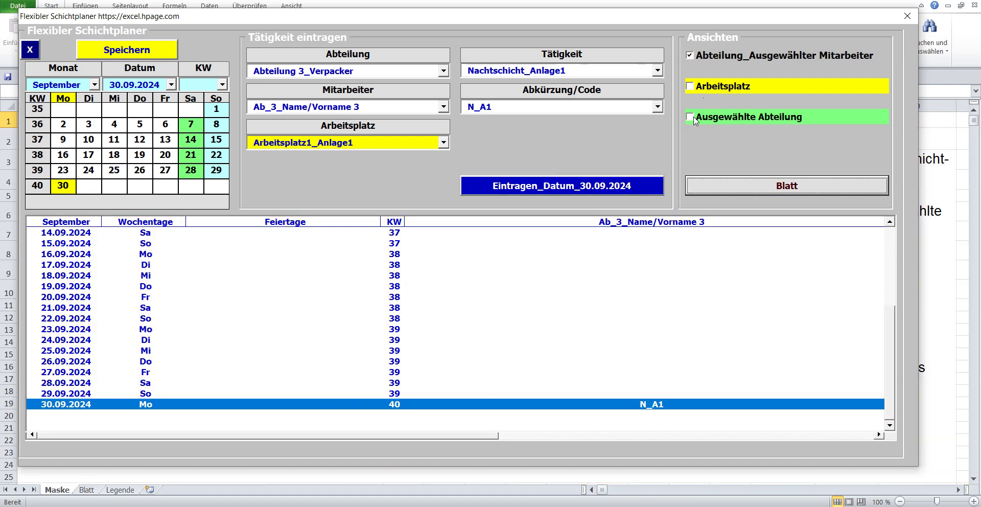
Step: Send the updated Arbeitsplatz view to the Blatt sheet and confirm Fertig
left_click(693, 87)
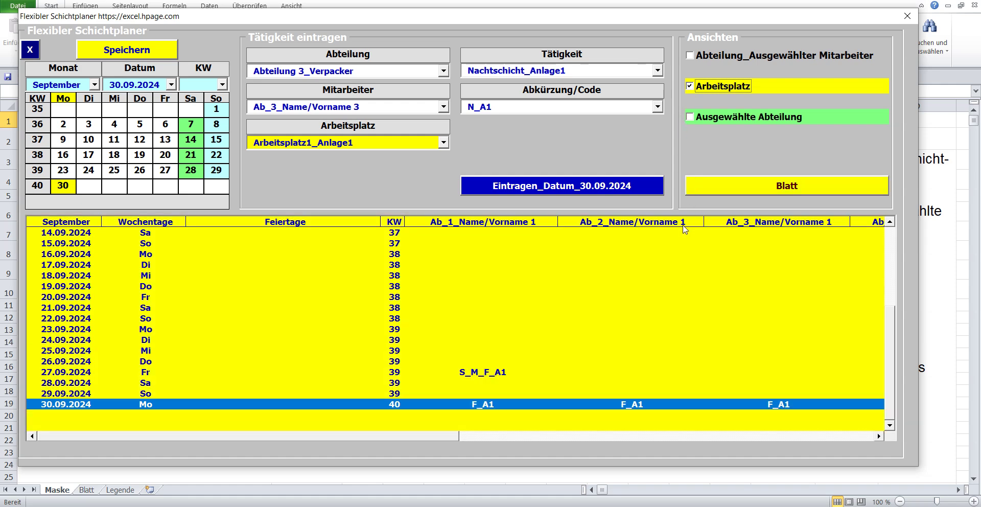
left_click(700, 191)
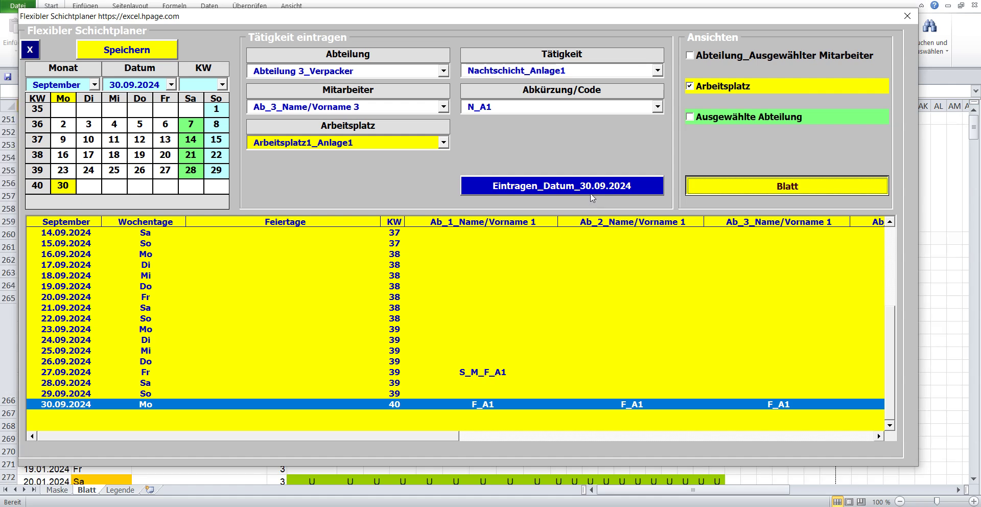
left_click(525, 294)
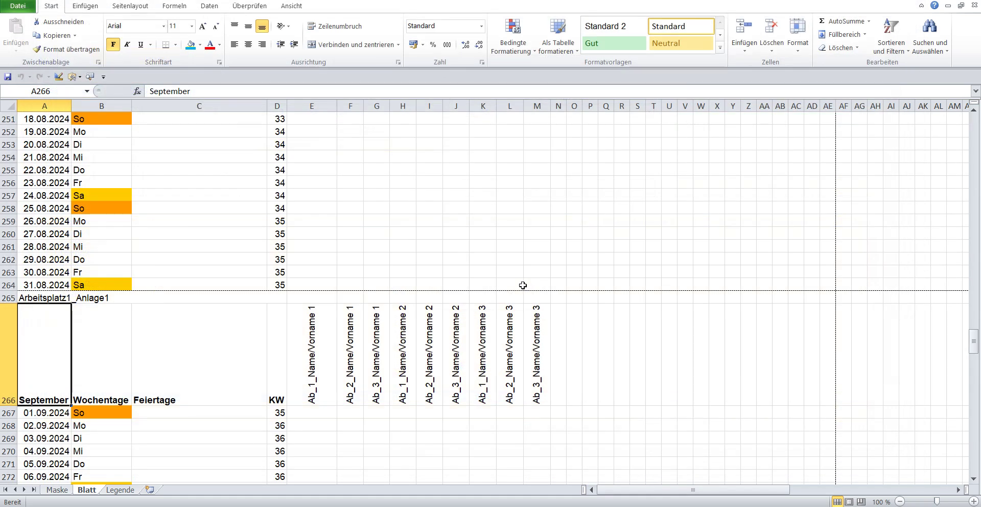
Step: Check the new N_A1 entries in cells M296 and M300 on Blatt, then return to Maske
scroll(499, 301, "down", 4)
scroll(503, 287, "down", 5)
scroll(508, 271, "down", 2)
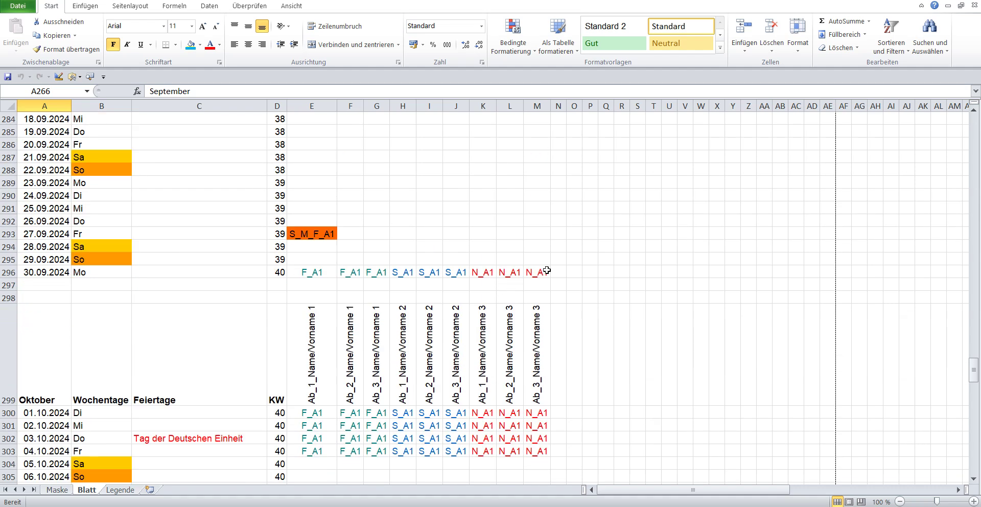
left_click(544, 272)
scroll(552, 302, "down", 1)
scroll(556, 323, "down", 1)
left_click(553, 327)
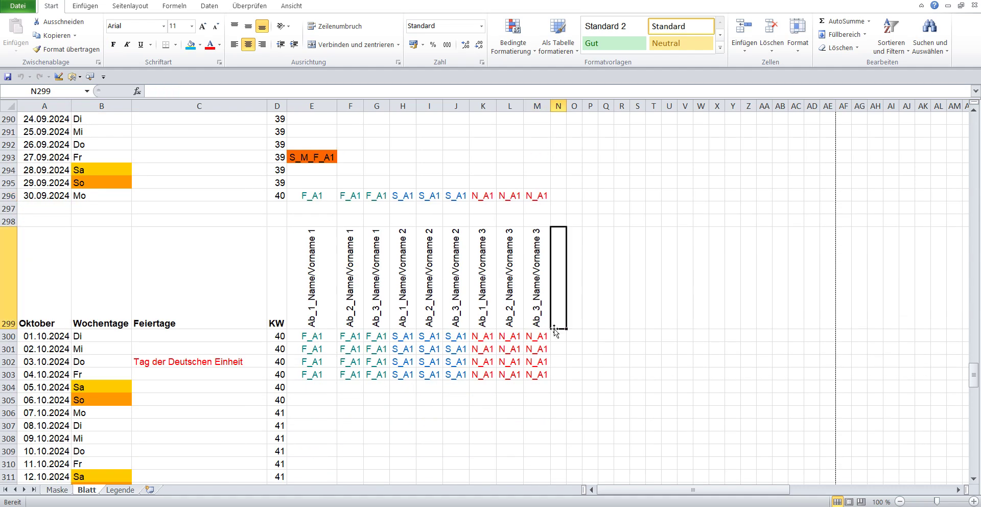
left_click(545, 336)
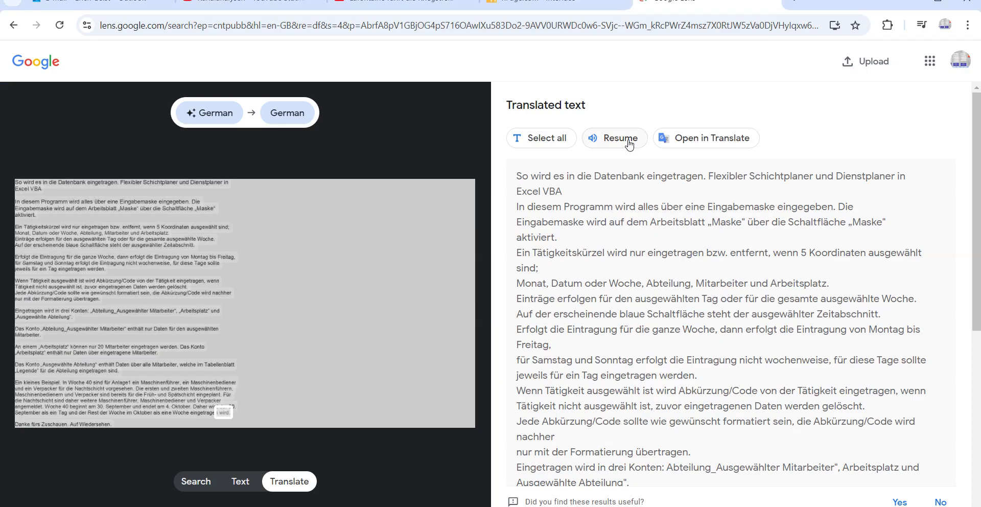
left_click(629, 144)
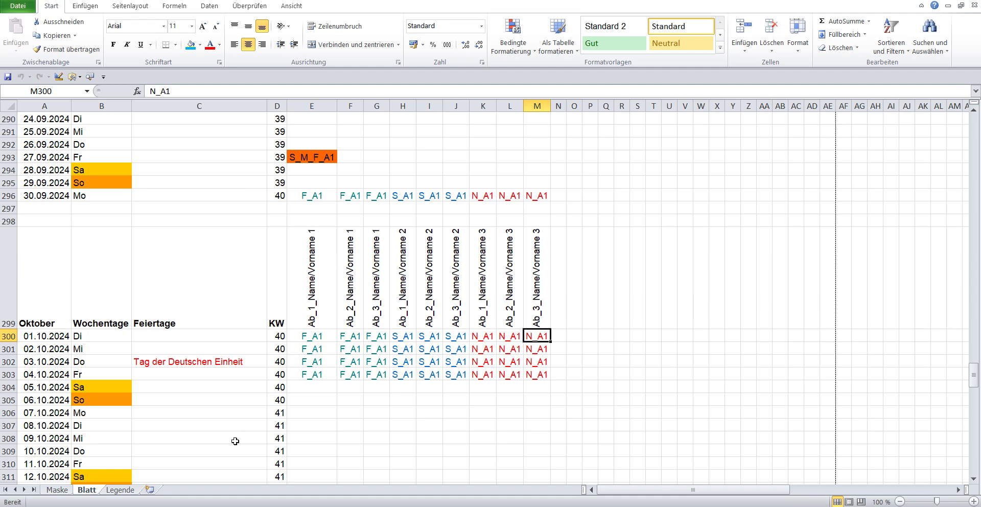
left_click(55, 491)
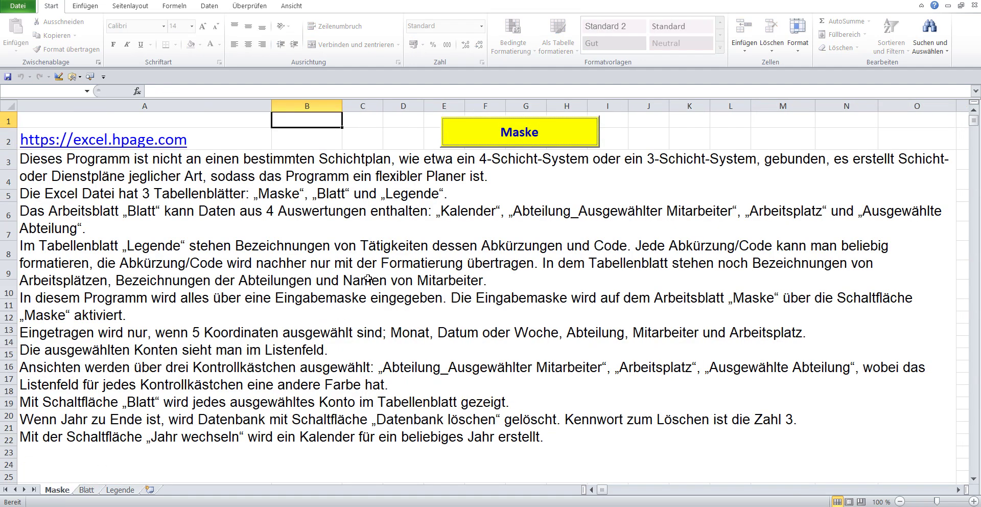